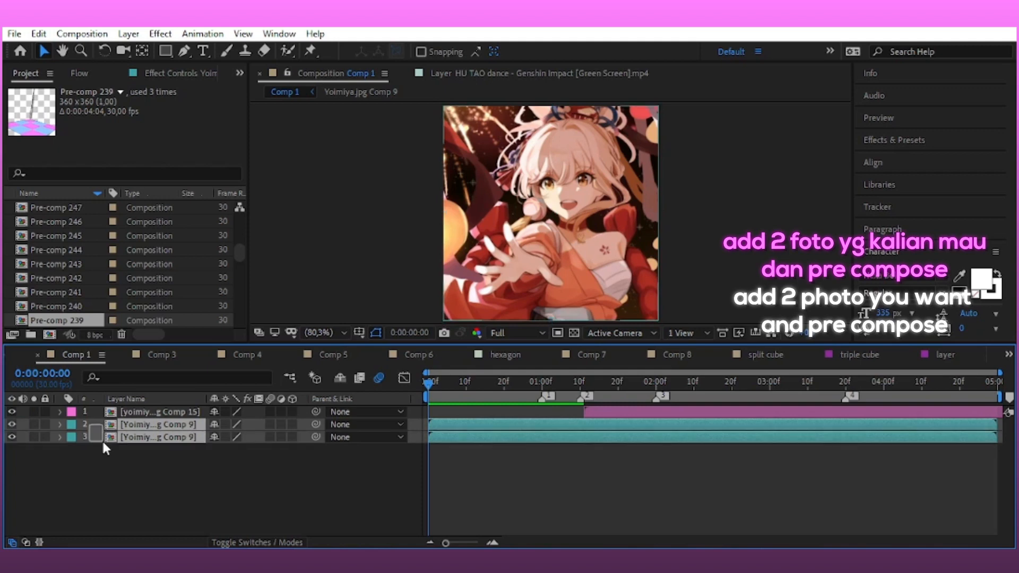
Separate the Position dimensions of both Yoimiya.jpg Comp 9 layers into X and Y
key(u)
right_click(114, 438)
click(195, 288)
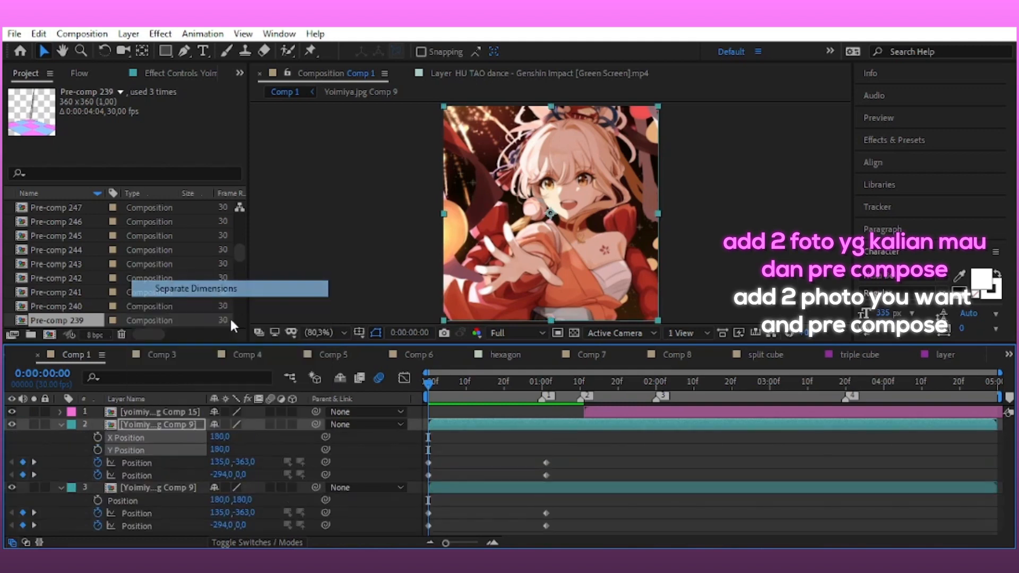
right_click(146, 500)
click(206, 352)
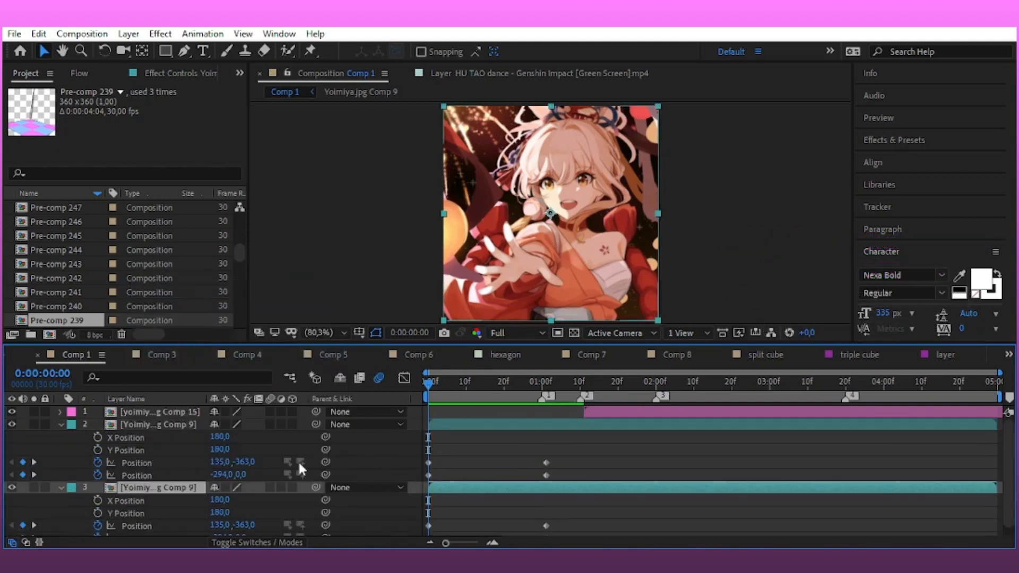
Keyframe the upper Yoimiya layer's X Position from -186 at 0:00:00:00 to 180 at 0:00:01:00
click(98, 437)
drag(428, 437, 542, 438)
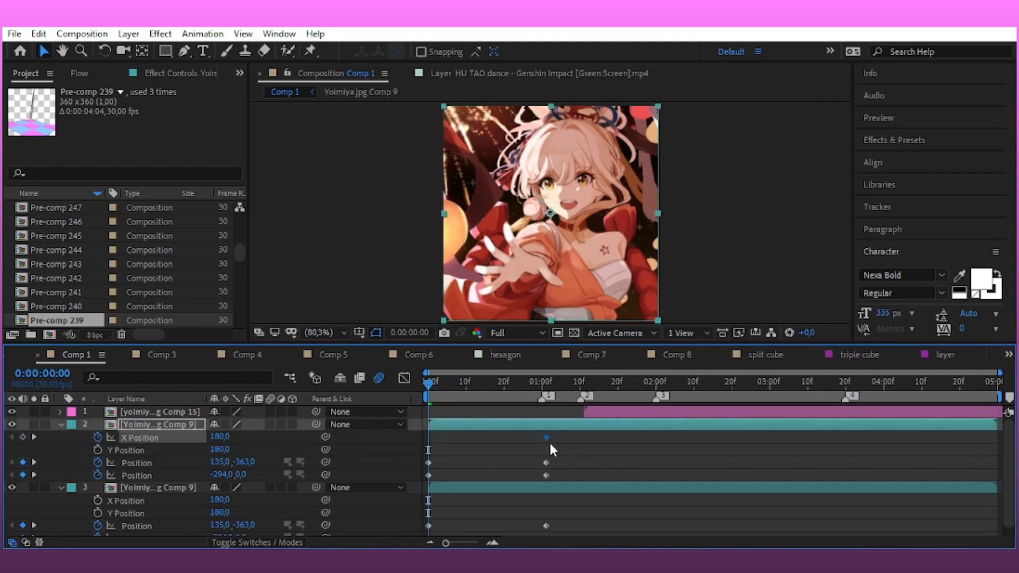
drag(221, 437, 160, 456)
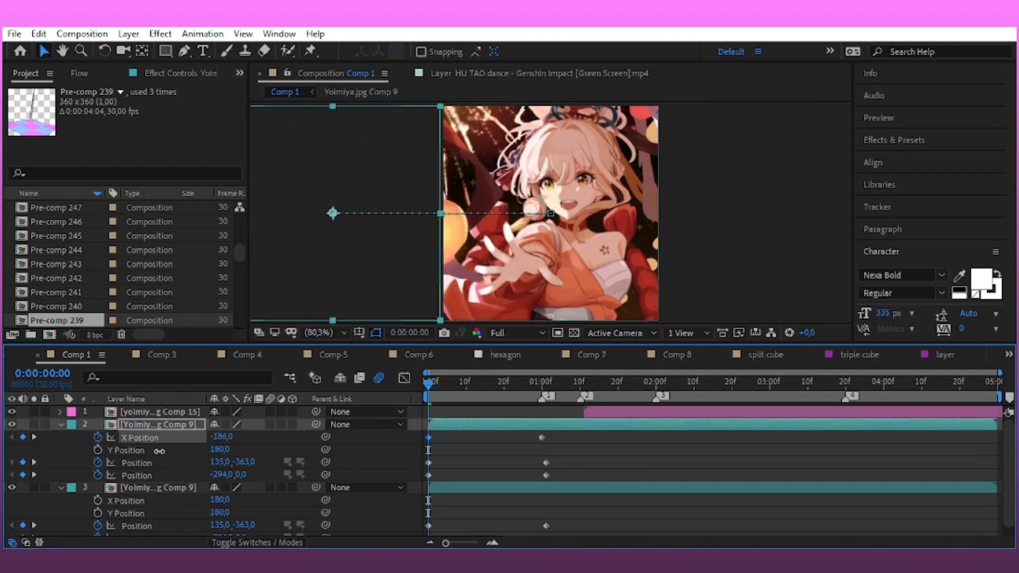
Keyframe the lower Yoimiya layer's X Position from 543 at 0:00:00:00 to 180 at 0:00:01:00
scroll(441, 473, down, 1)
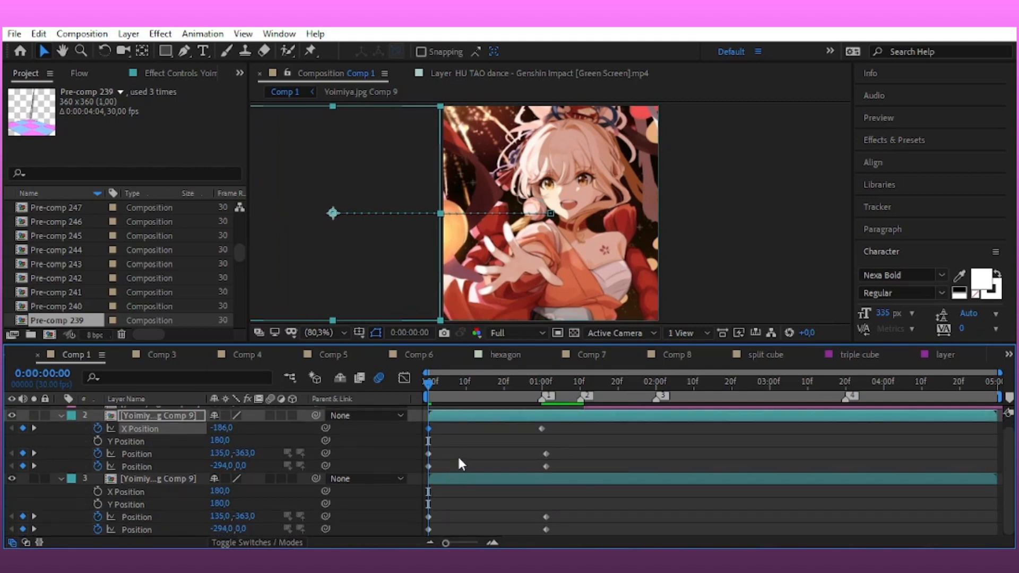
click(98, 492)
drag(517, 504, 540, 501)
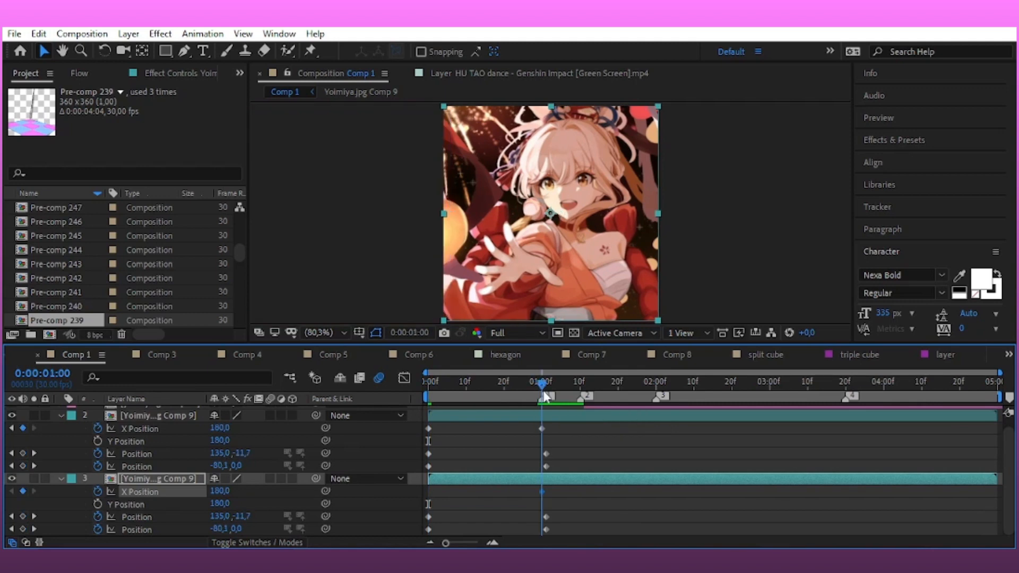
click(321, 501)
drag(219, 496, 496, 500)
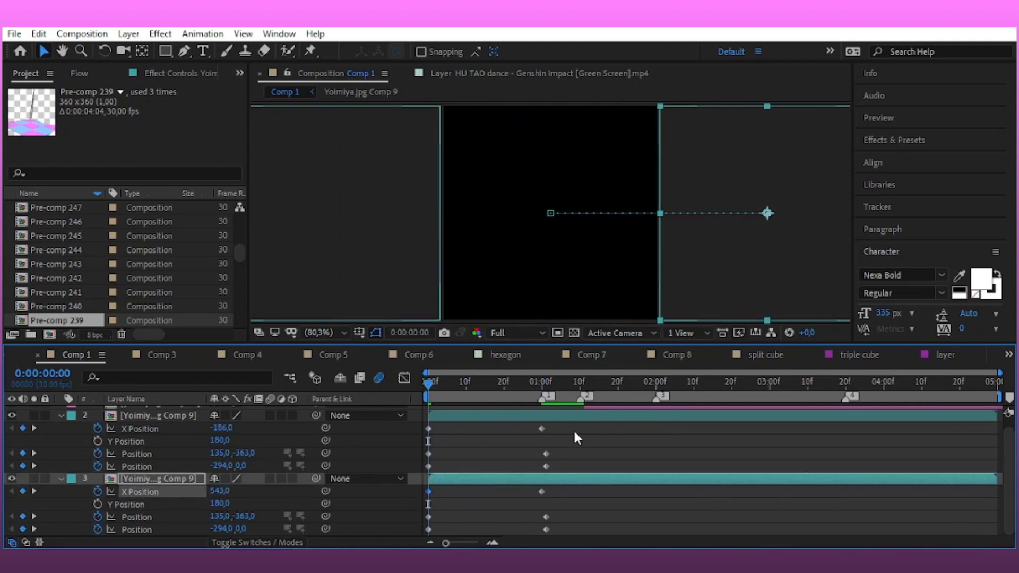
Reshape the upper Yoimiya layer's X Position curve to rise steeply at first and ease out toward the second keyframe
click(415, 427)
click(399, 377)
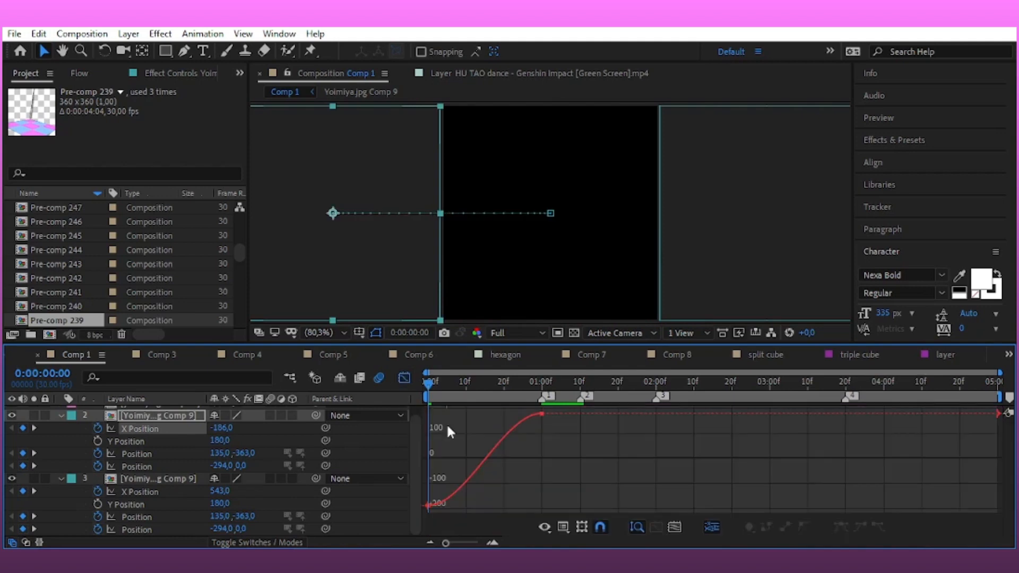
click(466, 481)
drag(466, 505, 415, 428)
drag(505, 419, 459, 416)
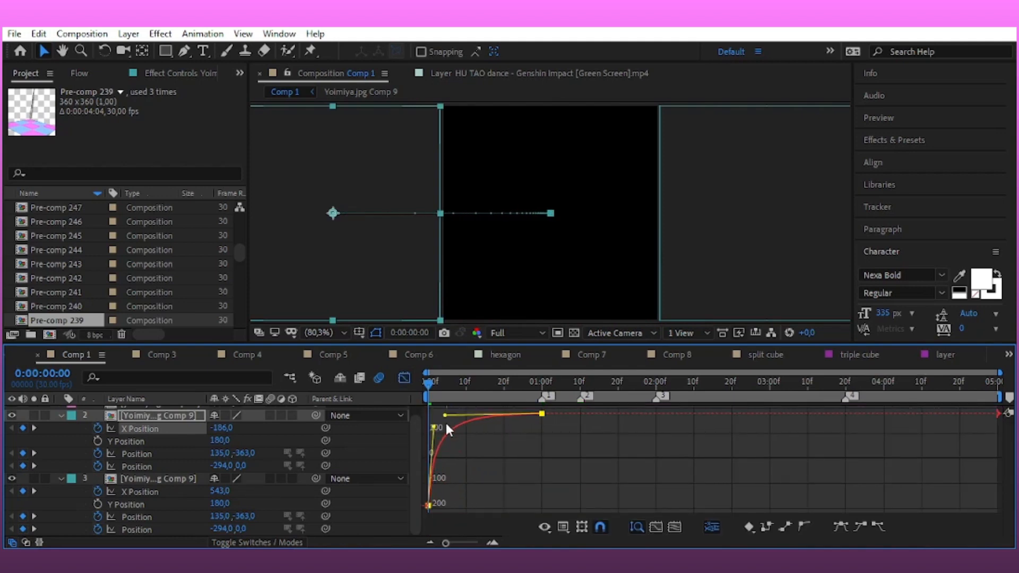
key(shift+F3)
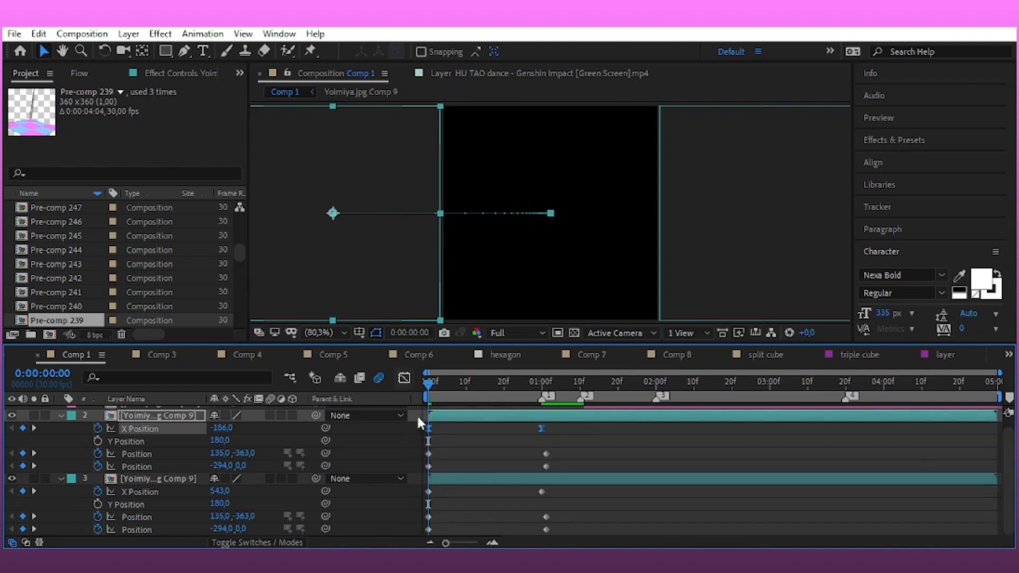
Reshape the lower Yoimiya layer's X Position curve to fall steeply and ease out, and preview the slide
drag(557, 495, 406, 477)
click(404, 377)
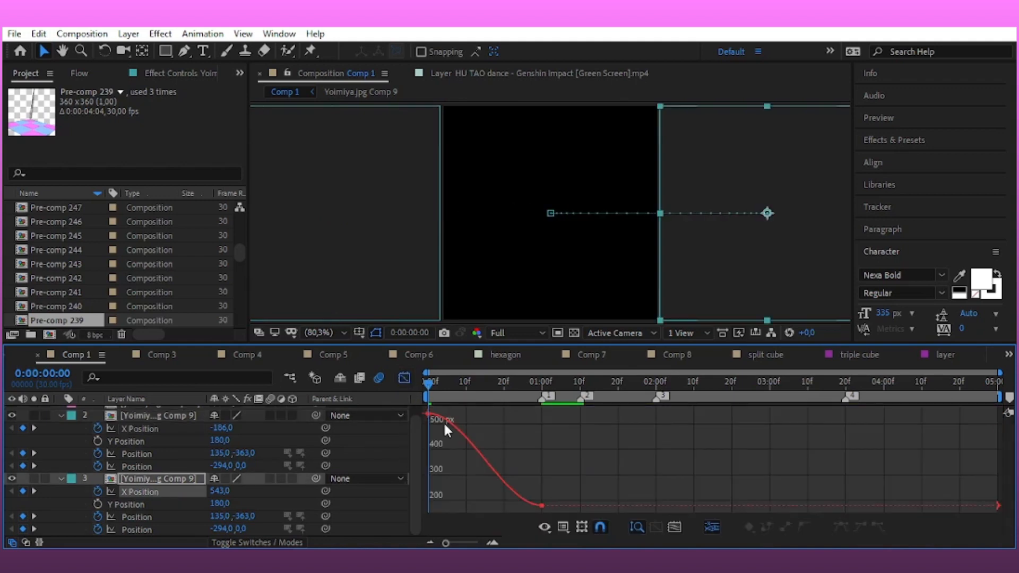
click(476, 445)
drag(464, 415, 380, 495)
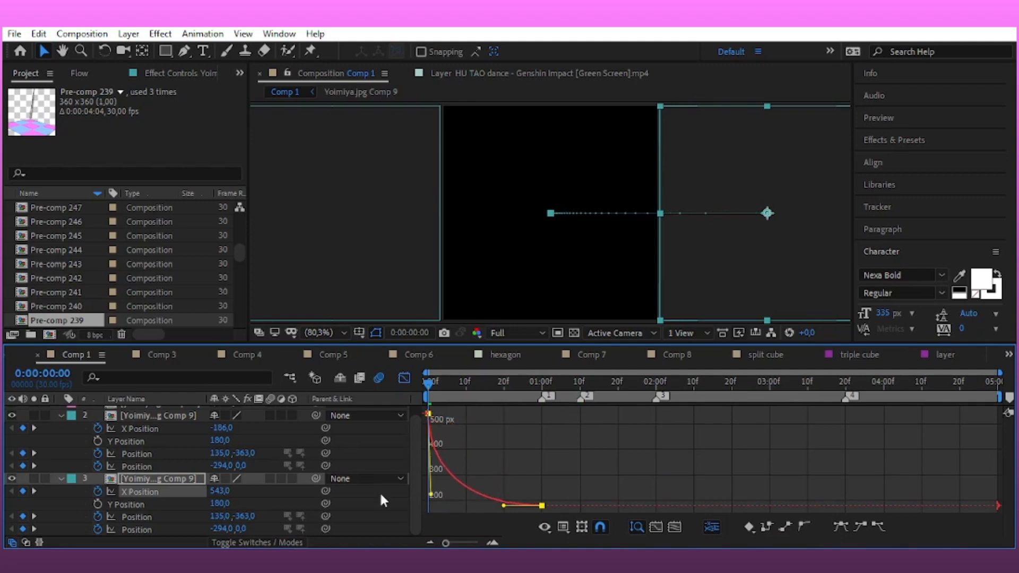
drag(504, 506, 439, 506)
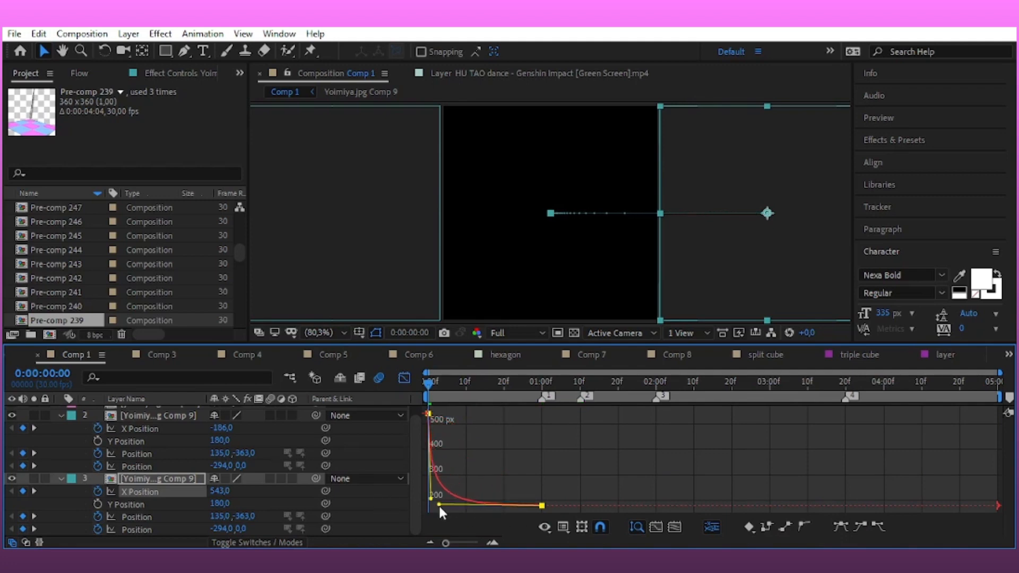
key(space)
key(shift+F3)
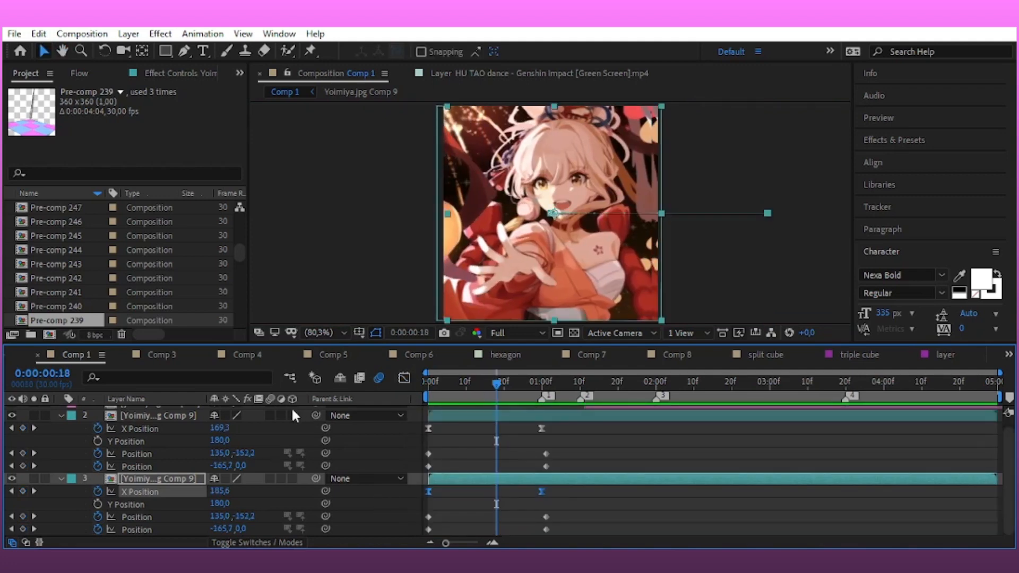
Enable motion blur on both Yoimiya layers and inspect the upper layer's slide at 0:00:00:04
click(271, 477)
click(467, 416)
drag(493, 387, 443, 412)
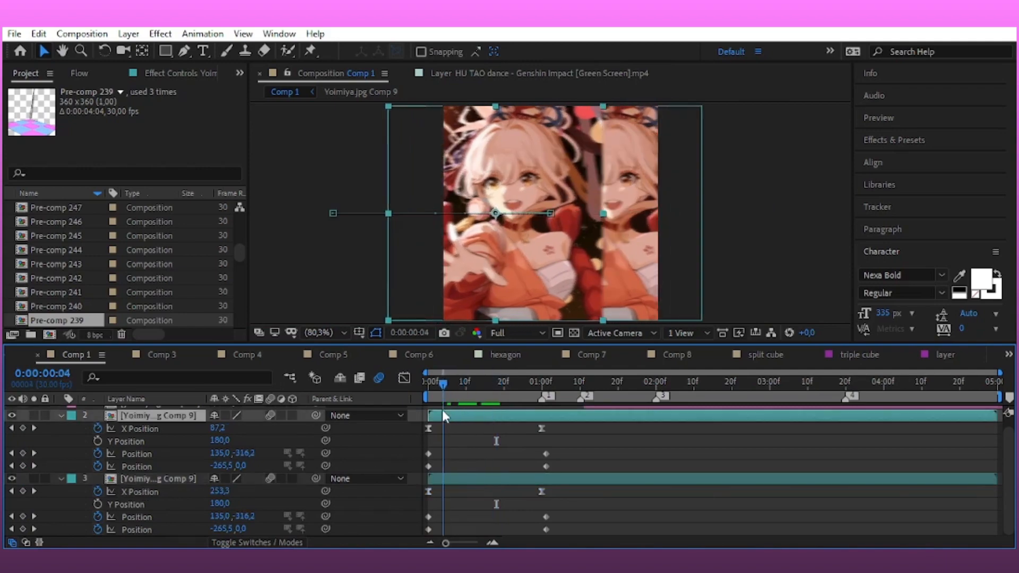
Apply Motion Tile to the upper Yoimiya layer with Output Width 200 and Mirror Edges on, and preview it
click(893, 140)
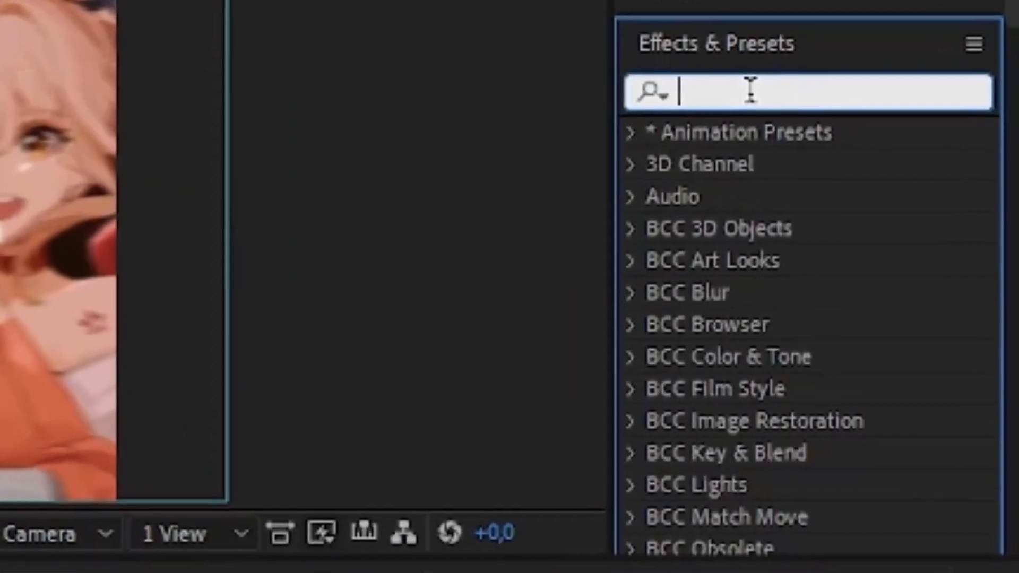
text(motion)
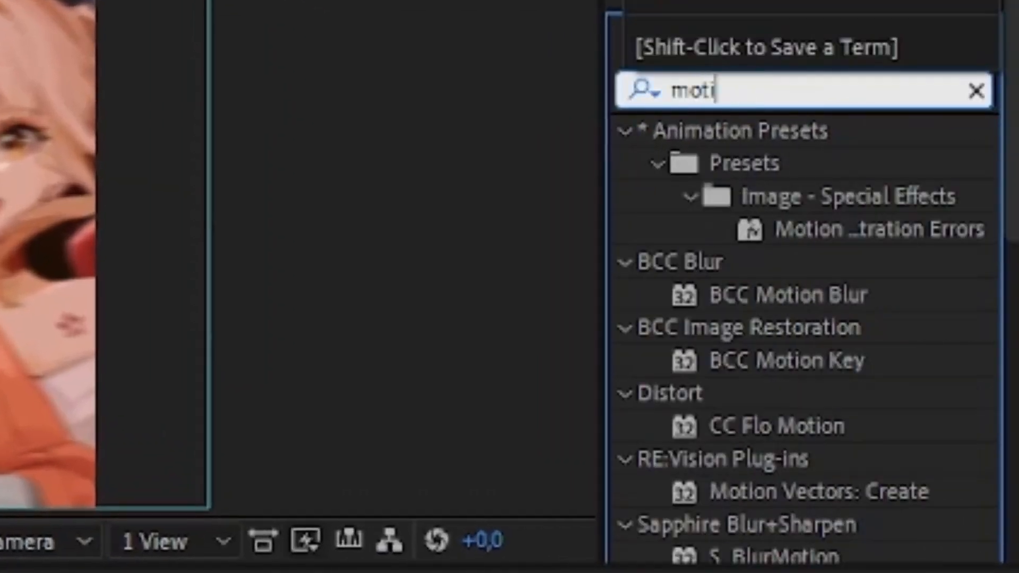
text( t)
double_click(763, 163)
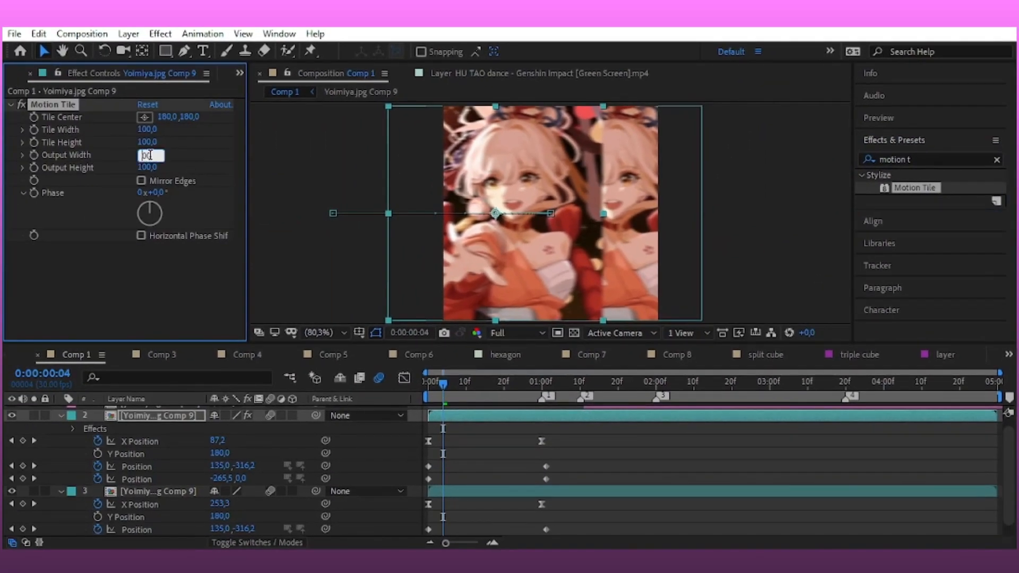
click(141, 181)
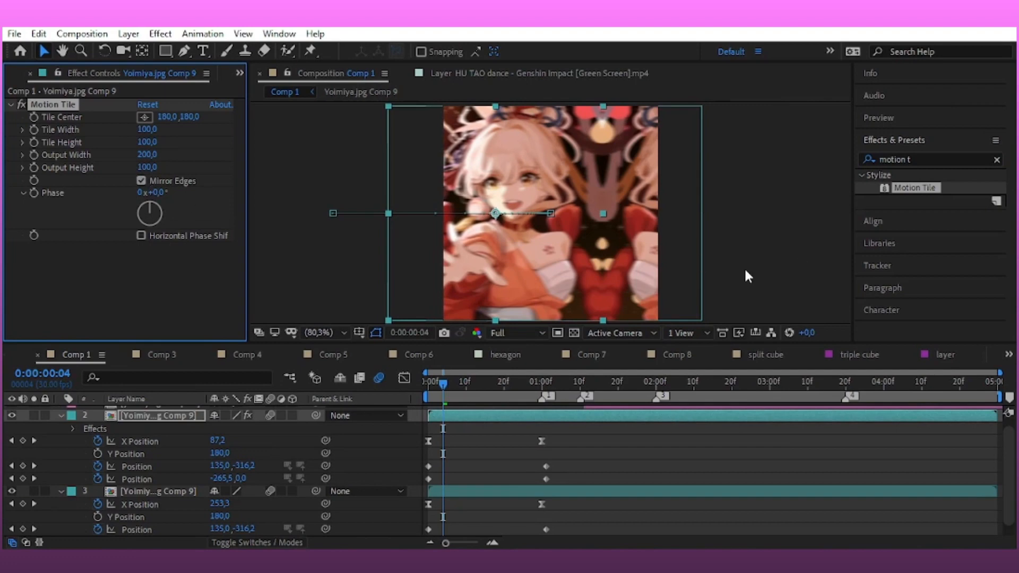
drag(475, 378, 406, 335)
key(space)
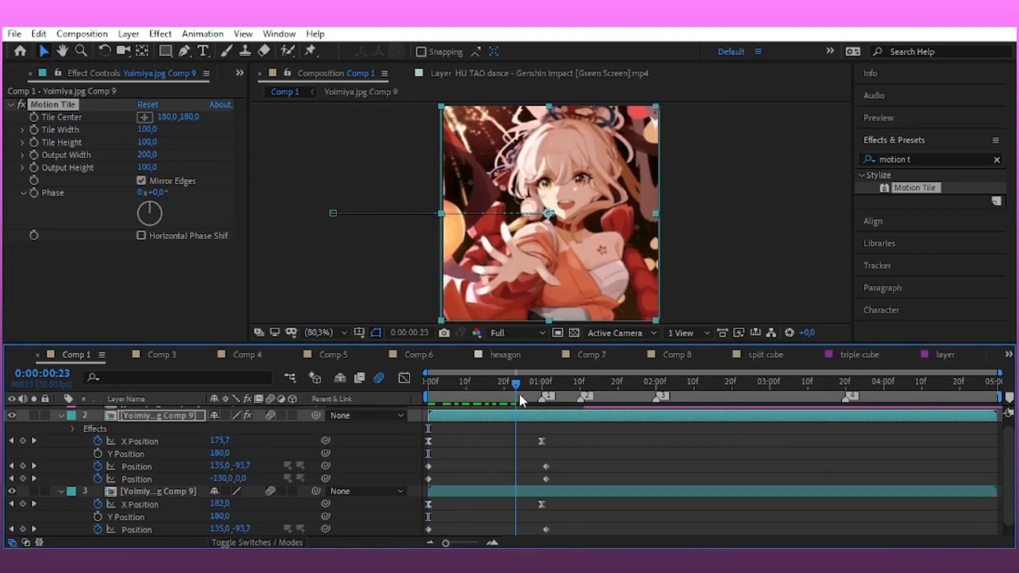
Show the proportional grid and draw a rectangular mask over the top half of the upper Yoimiya layer
click(359, 333)
click(398, 366)
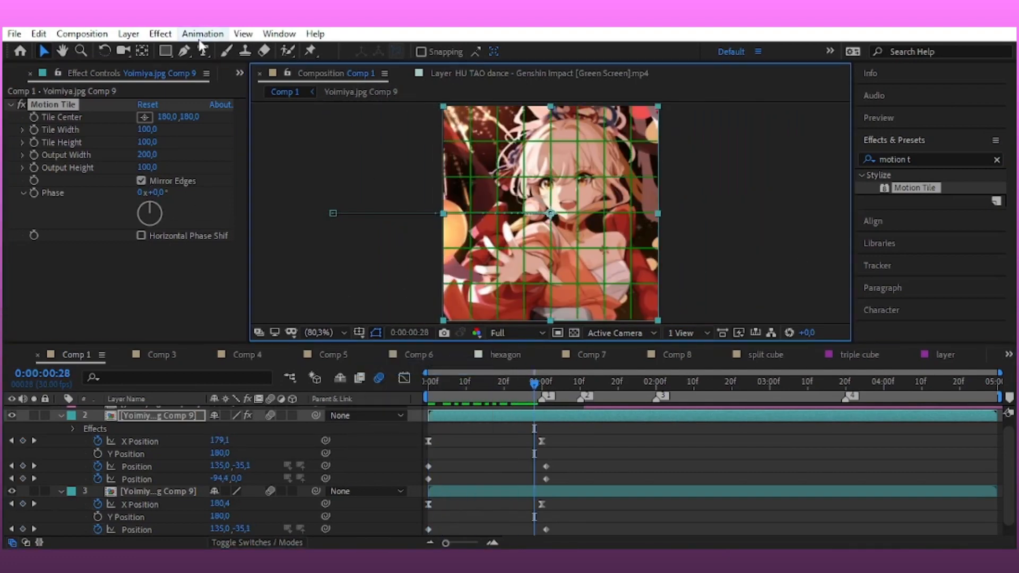
click(166, 51)
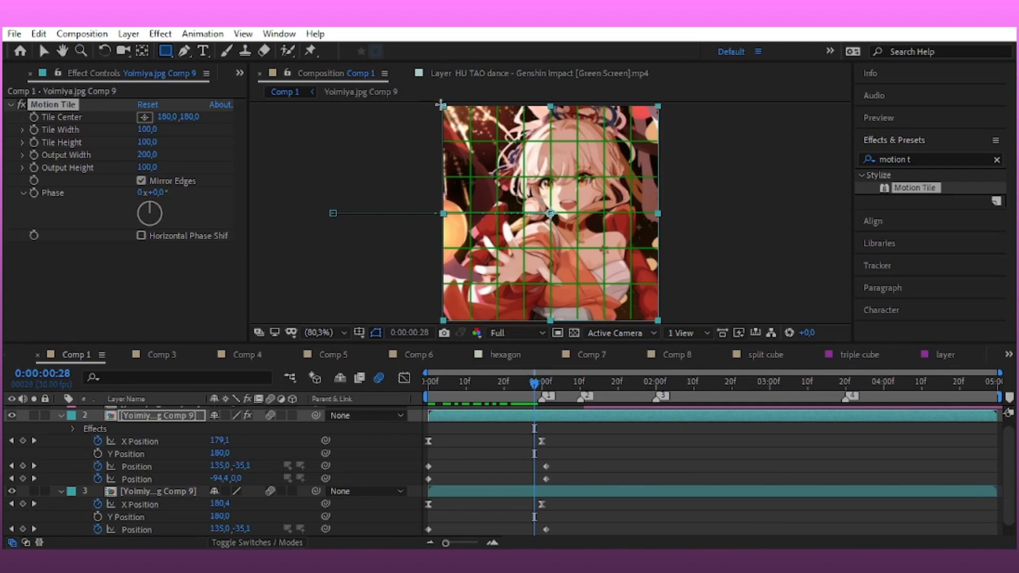
drag(443, 106, 664, 213)
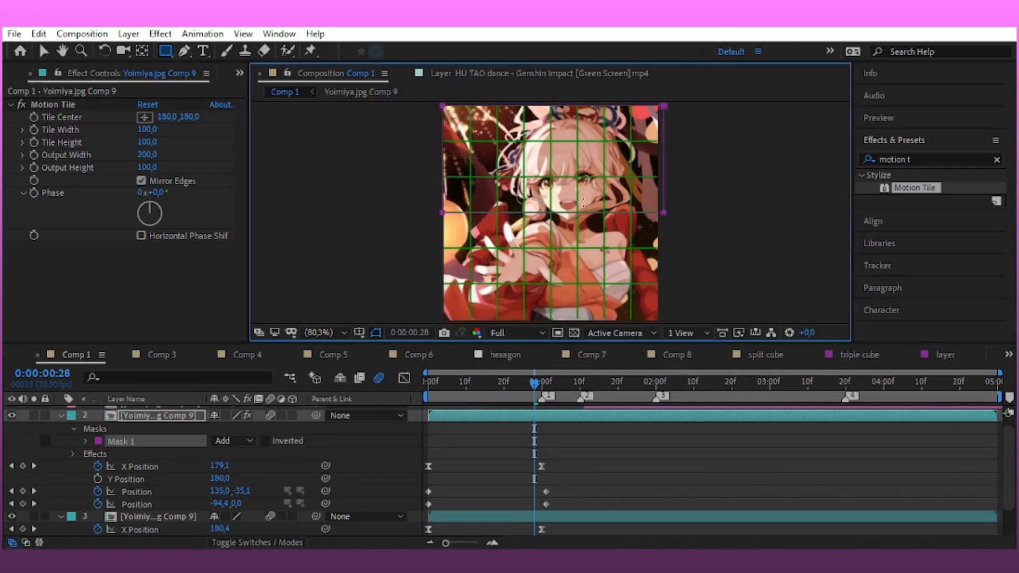
key(v)
click(64, 408)
click(59, 417)
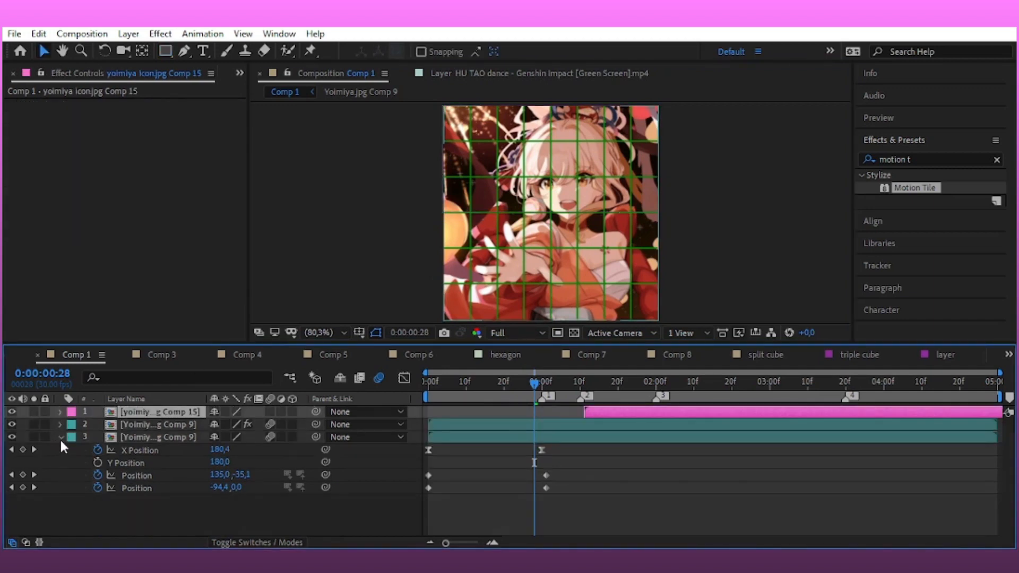
click(61, 438)
Apply Motion Tile to the lower Yoimiya layer with Mirror Edges on and Output Width 200
drag(533, 383, 365, 329)
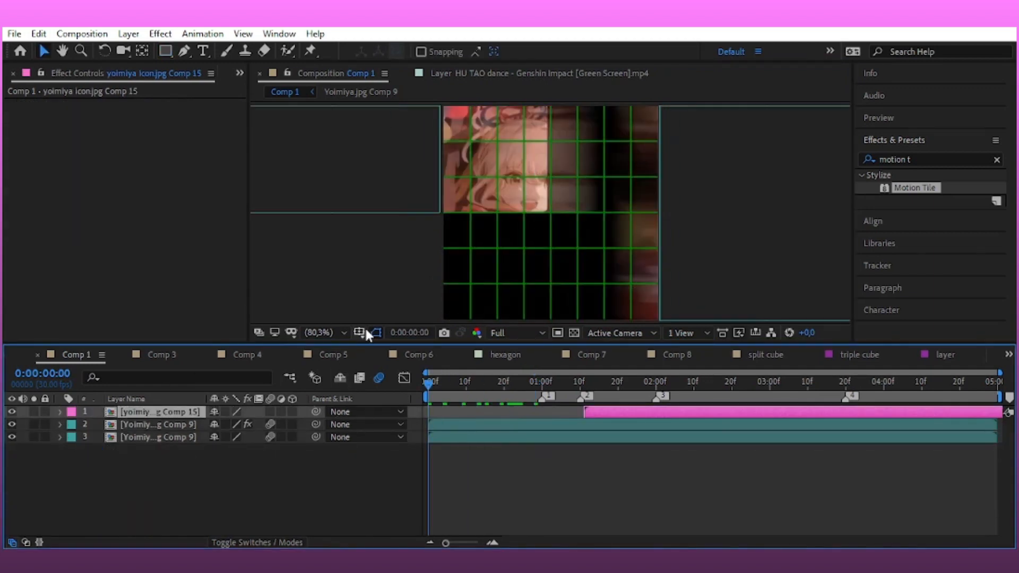
click(455, 437)
drag(914, 188, 159, 168)
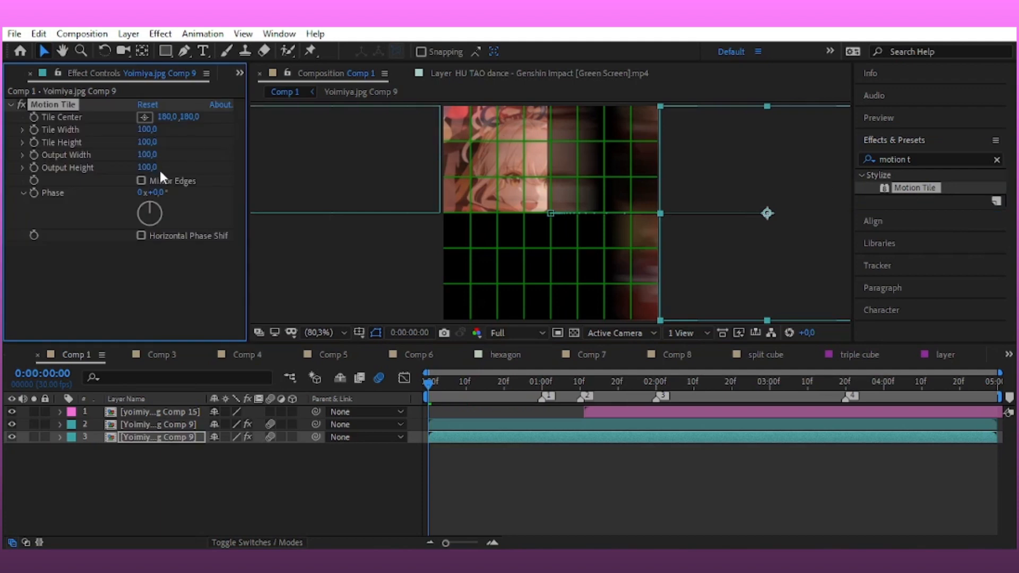
click(146, 154)
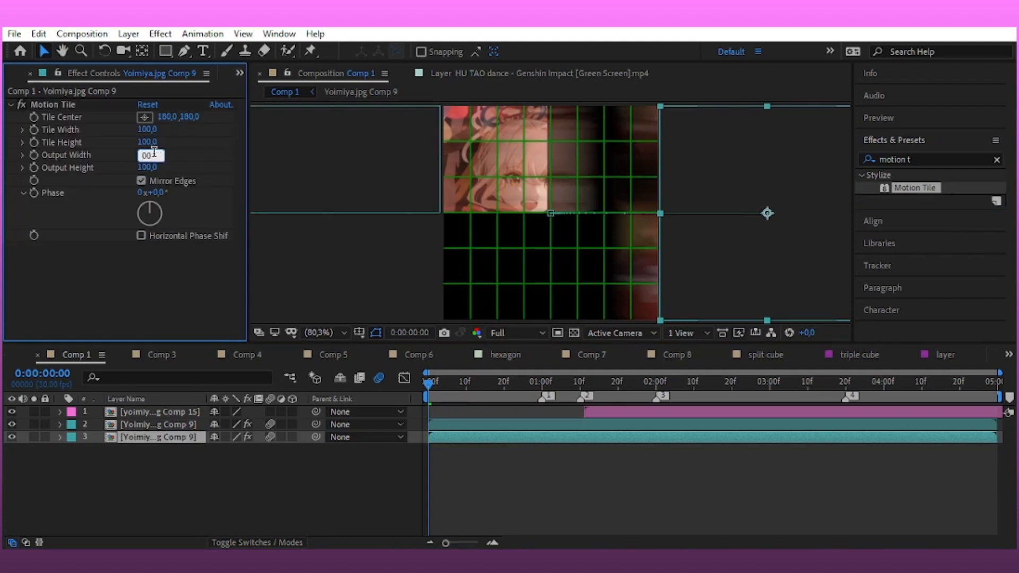
text(200)
key(Return)
Preview the split slide animation and hide the proportional grid
click(469, 473)
drag(450, 390, 298, 432)
key(space)
click(359, 332)
click(377, 365)
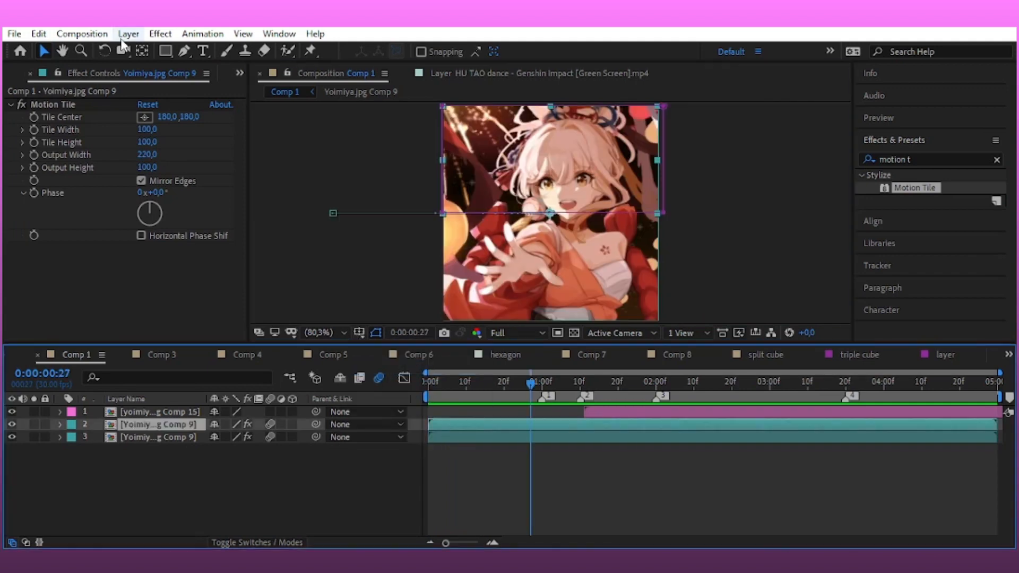
Add a null object above the two Yoimiya.jpg Comp 9 layers and enable motion blur on it
click(128, 34)
mouse_move(130, 49)
click(424, 115)
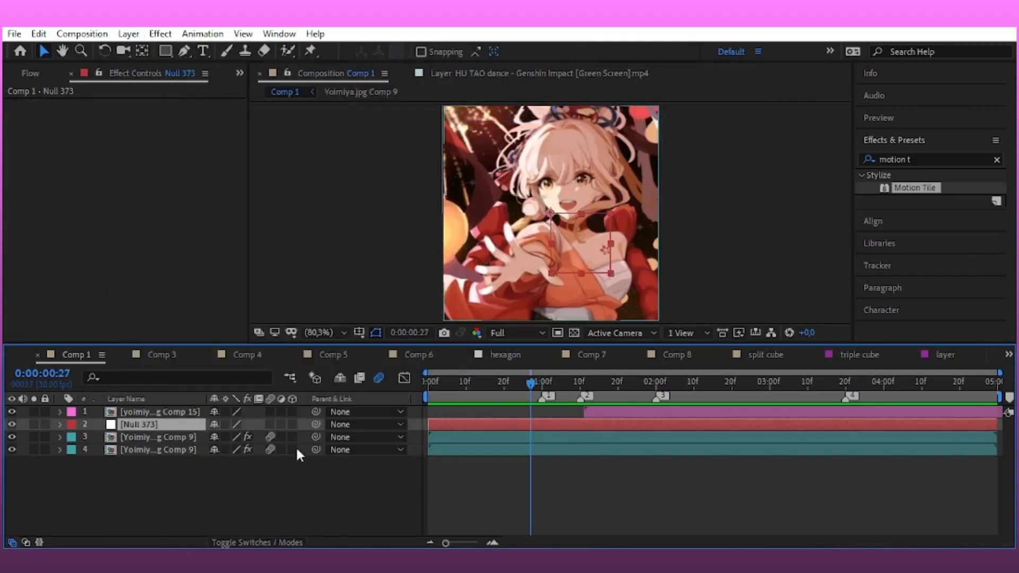
click(269, 424)
Parent both Yoimiya.jpg Comp 9 layers to the null object
click(139, 437)
shift+click(167, 450)
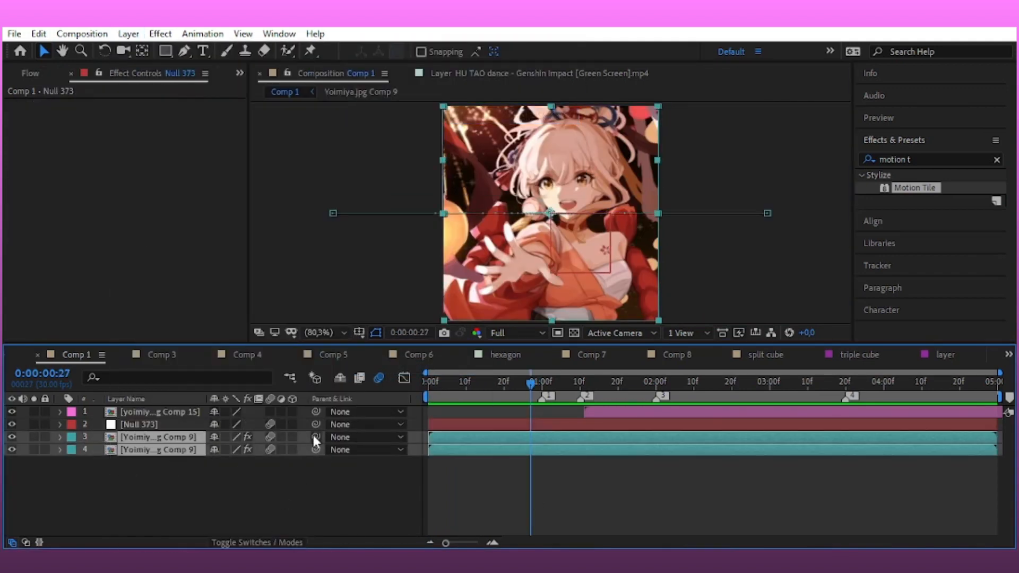
drag(315, 436, 180, 425)
Add a 0° Rotation keyframe to the null object at 0:00:00:18
key(r)
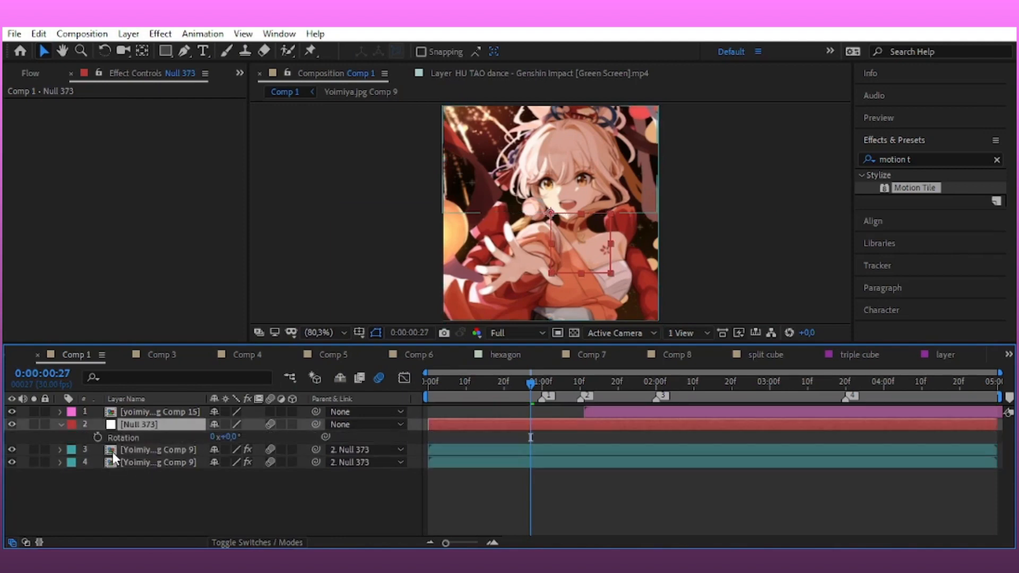
click(94, 436)
key(u)
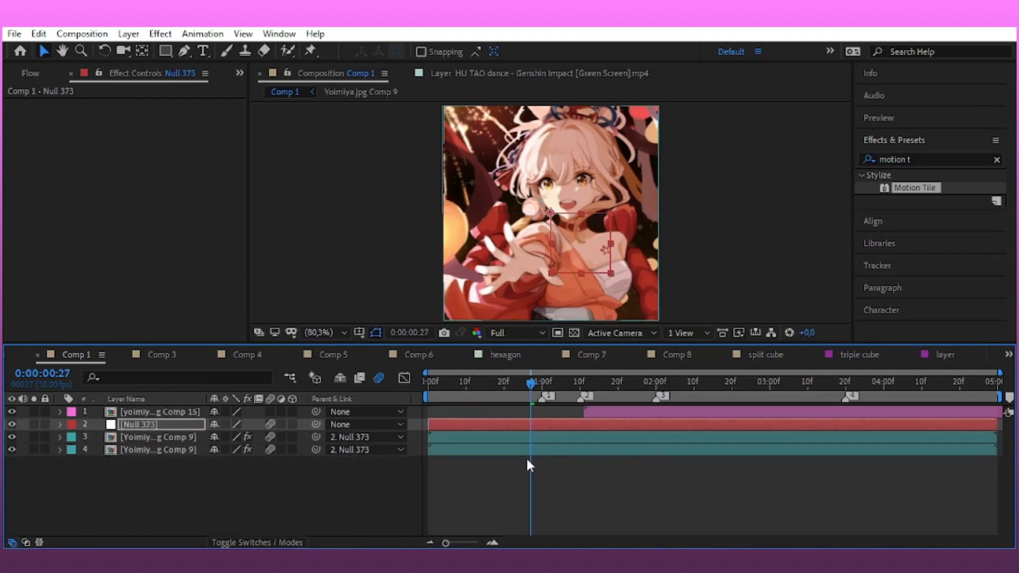
key(u)
Set the null object's Rotation to 180° at 0:00:01:27
drag(530, 381, 642, 415)
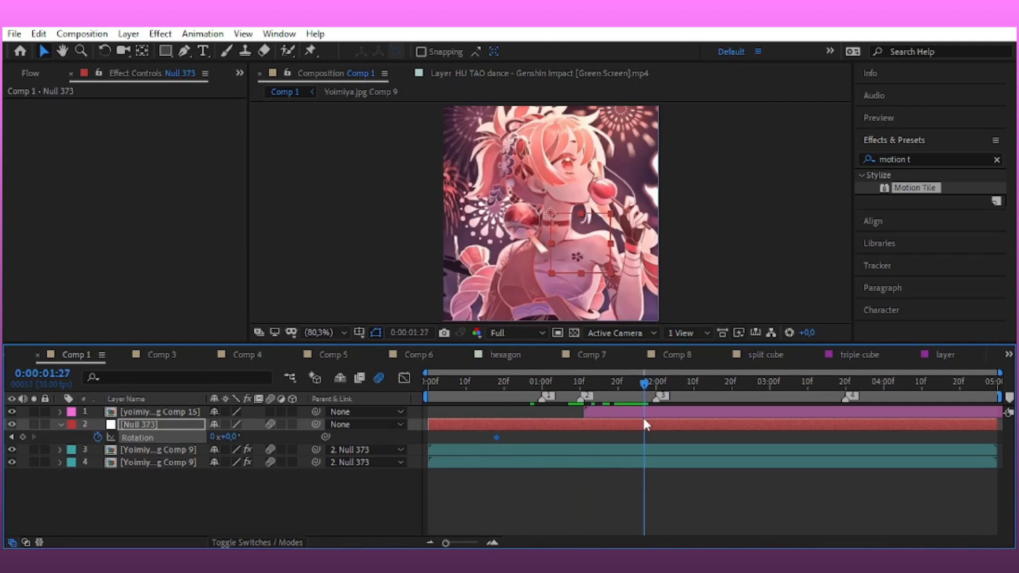
click(468, 437)
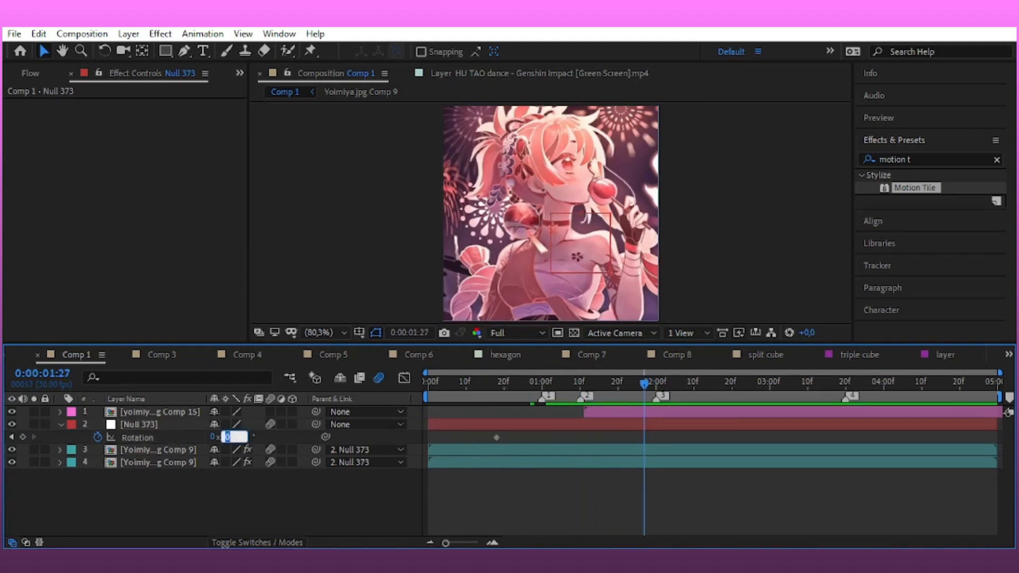
text(180)
key(Return)
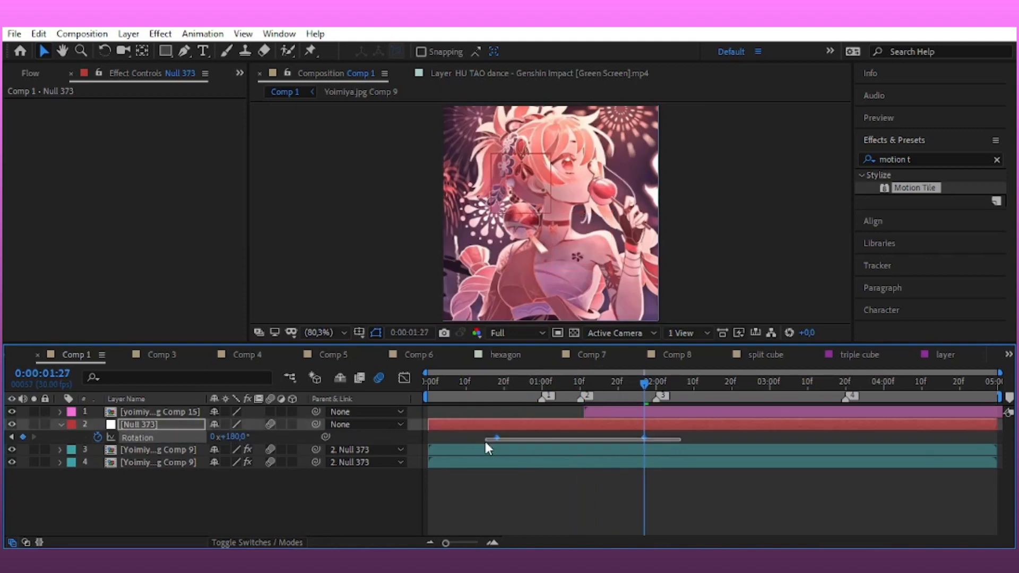
Reshape the null object's Rotation speed graph by lengthening the ease handles of both keyframes into a sharp peak midway
click(404, 378)
click(545, 527)
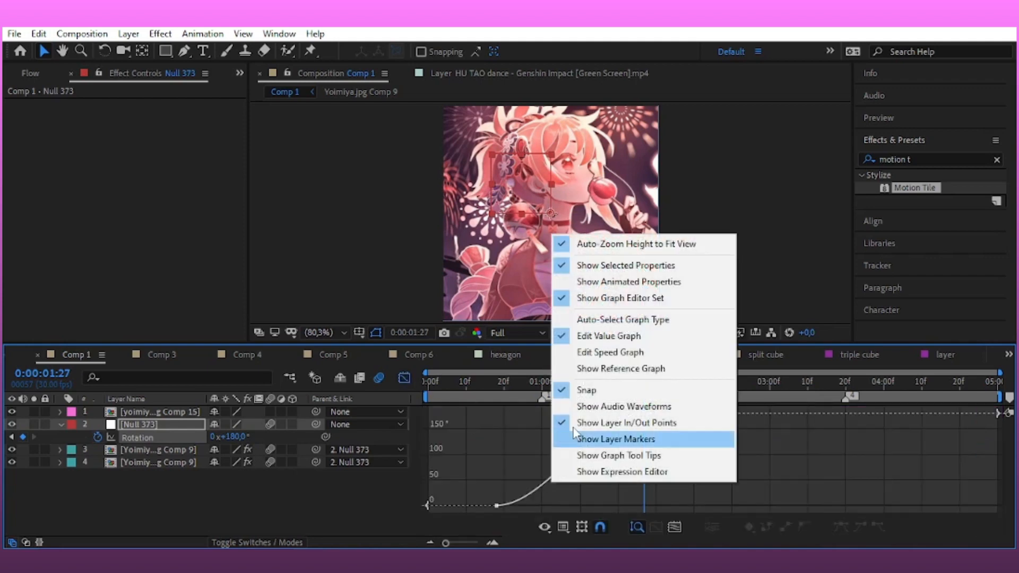
click(606, 348)
drag(708, 424, 464, 516)
click(550, 499)
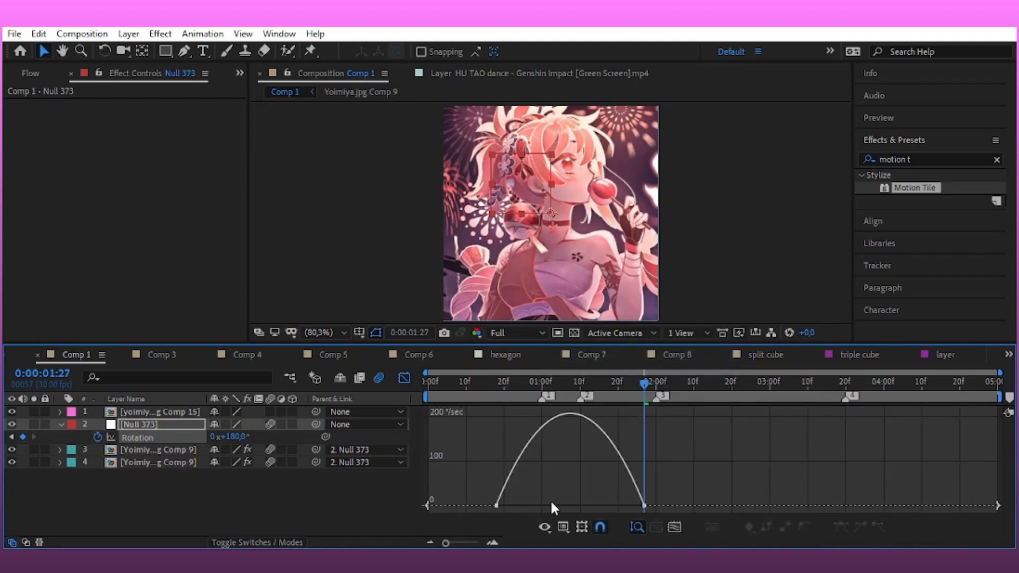
drag(704, 422, 463, 530)
drag(520, 505, 555, 505)
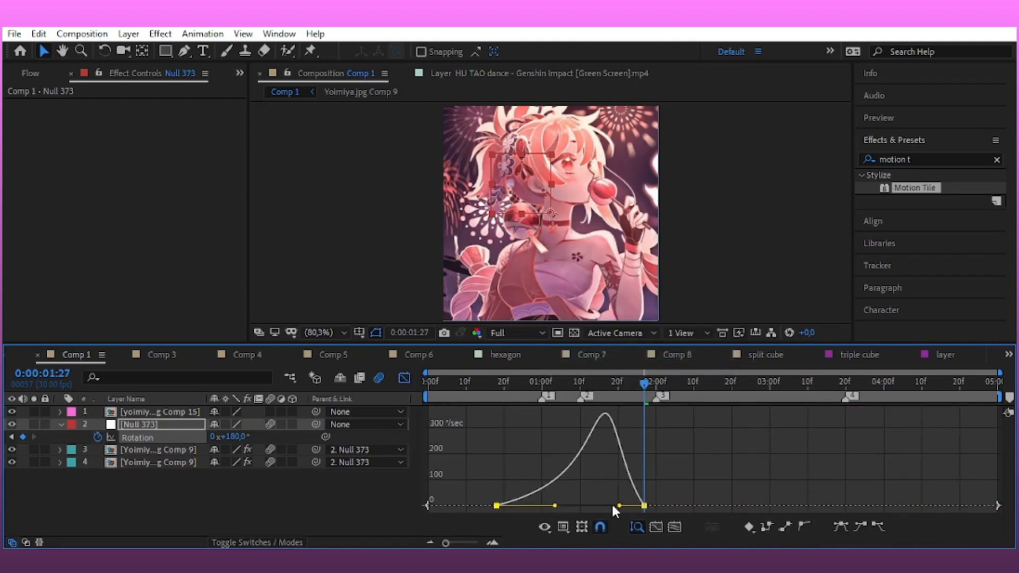
drag(620, 506, 579, 503)
click(403, 378)
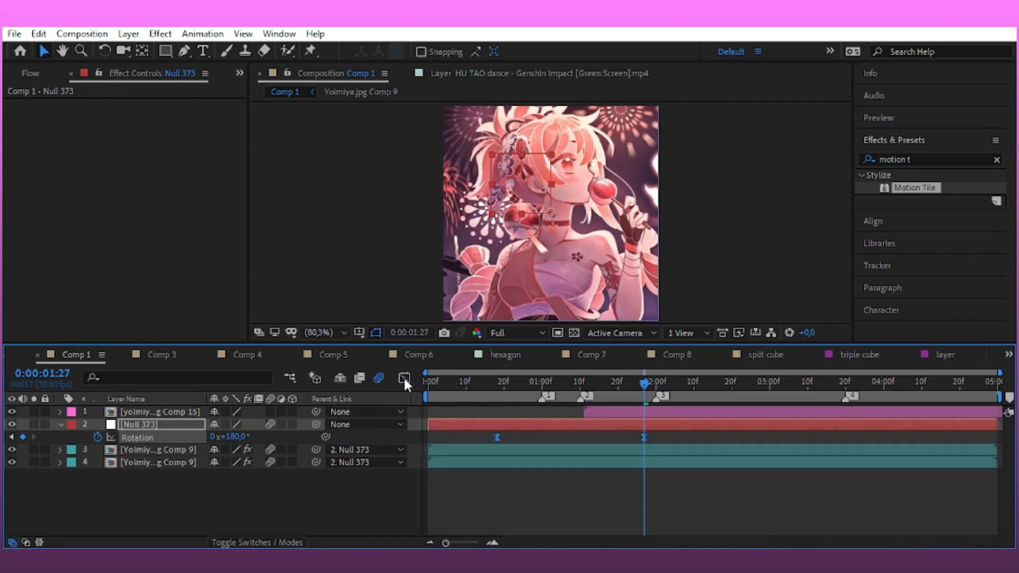
Move the yoimiya icon.jpg Comp 15 layer earlier so it starts at the null object's first Rotation keyframe, 0:00:00:18
click(601, 417)
drag(602, 419, 514, 449)
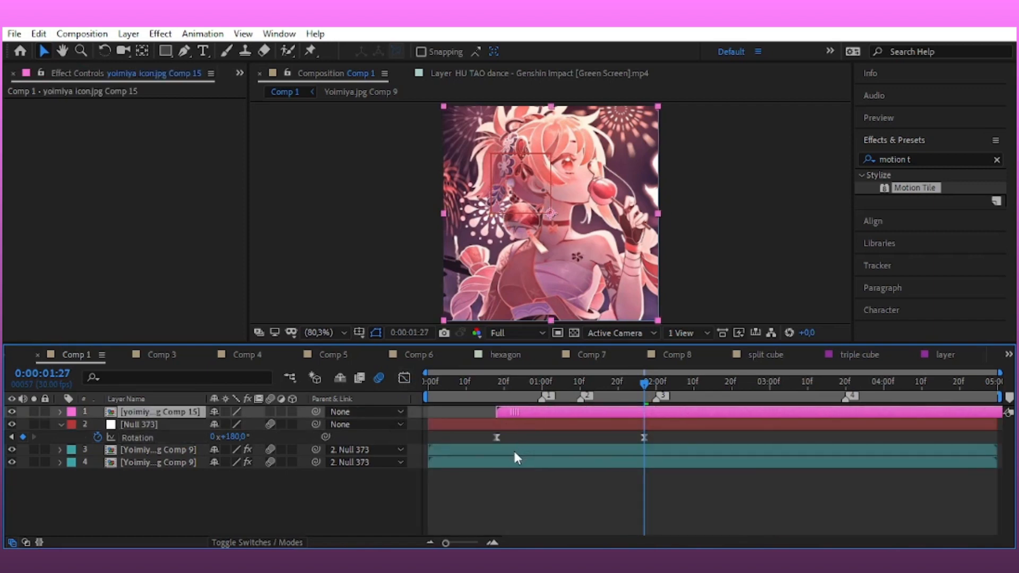
shift+click(312, 423)
drag(316, 412, 305, 424)
click(272, 412)
drag(633, 383, 501, 428)
click(532, 474)
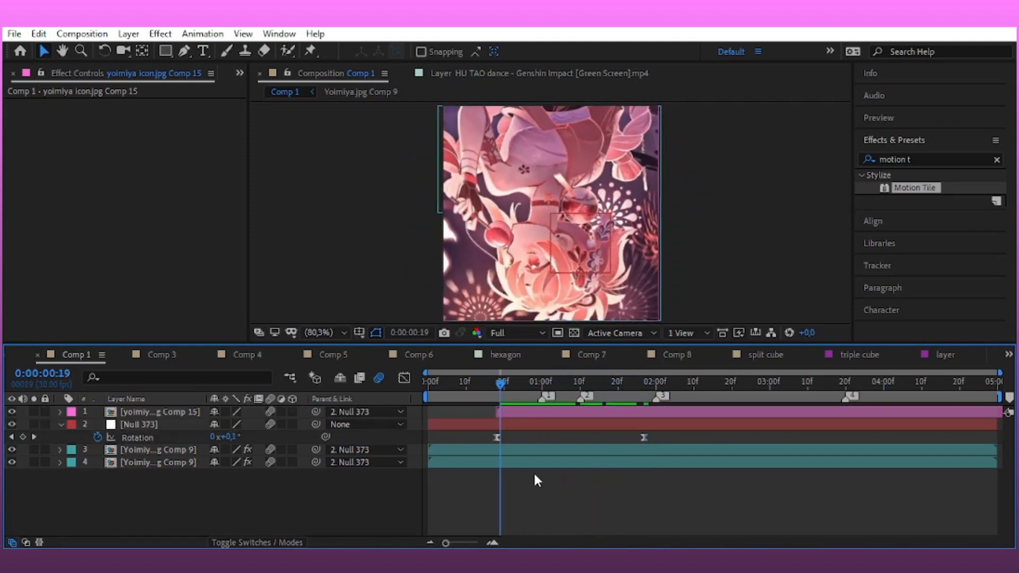
key(ctrl+z)
drag(504, 386, 498, 417)
click(523, 437)
click(508, 413)
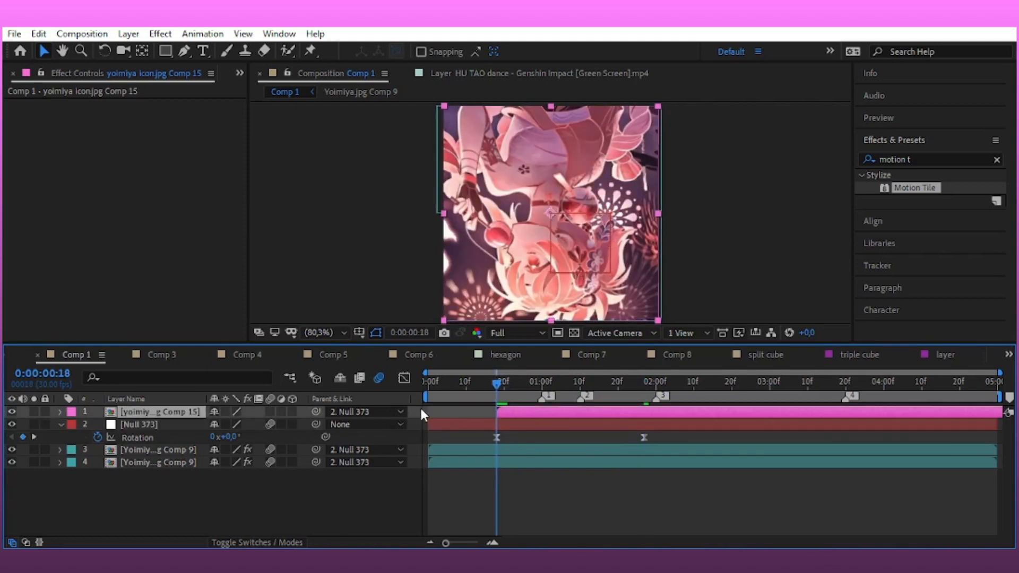
key(ctrl+z)
key(ctrl+z)
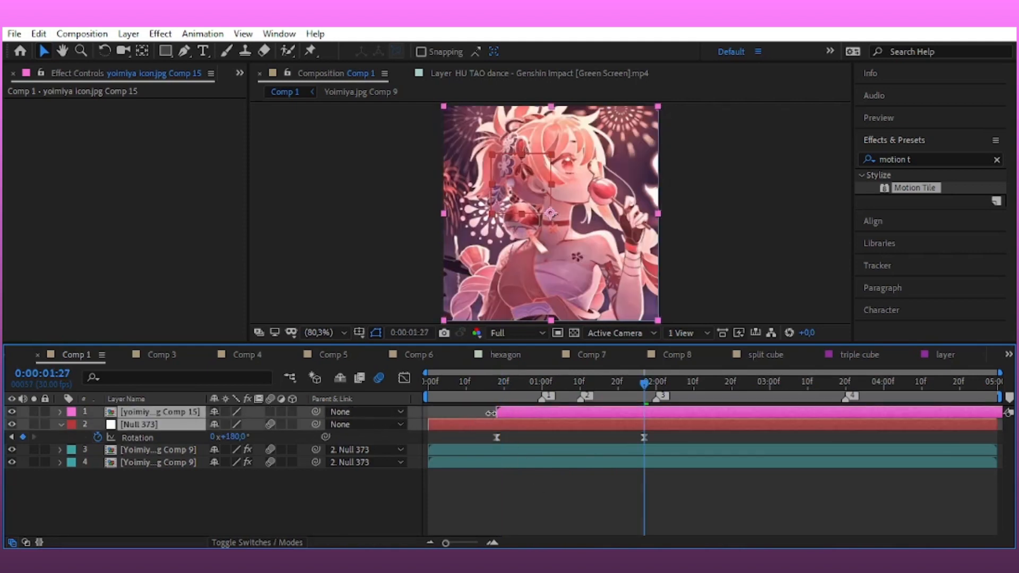
At 0:00:00:18, set the yoimiya icon.jpg Comp 15 layer's Rotation to 180° and parent it to the null object
key(r)
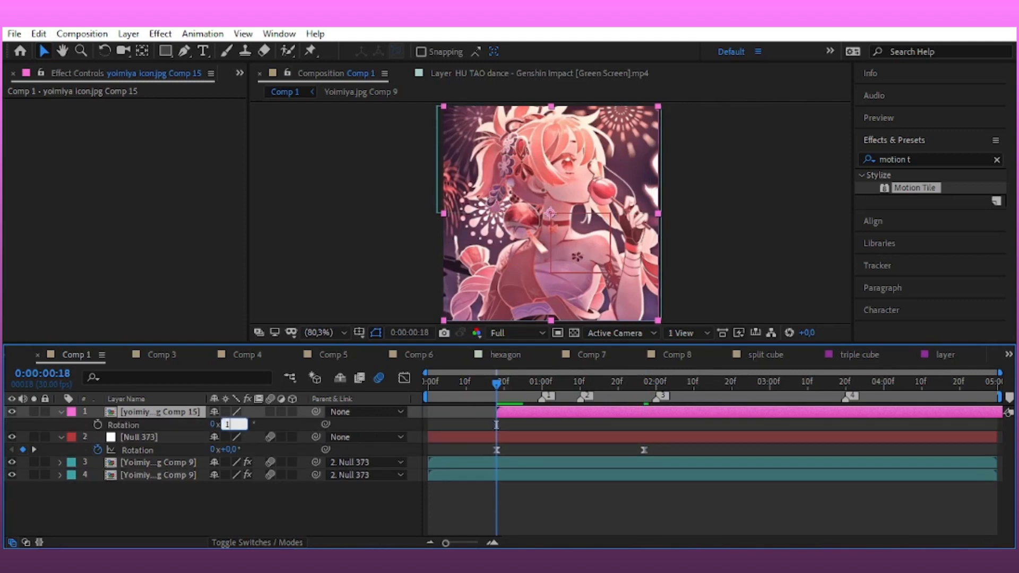
text(180)
key(Return)
drag(322, 415, 311, 435)
key(space)
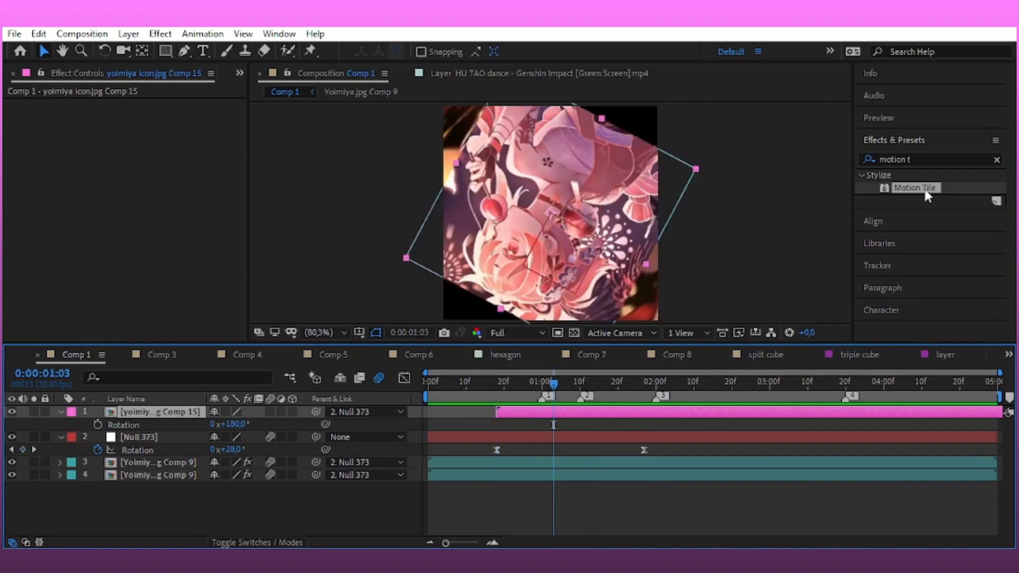
Apply Motion Tile to the yoimiya icon.jpg Comp 15 layer with Output Width 150, Output Height 150 and Mirror Edges enabled
double_click(914, 188)
click(149, 168)
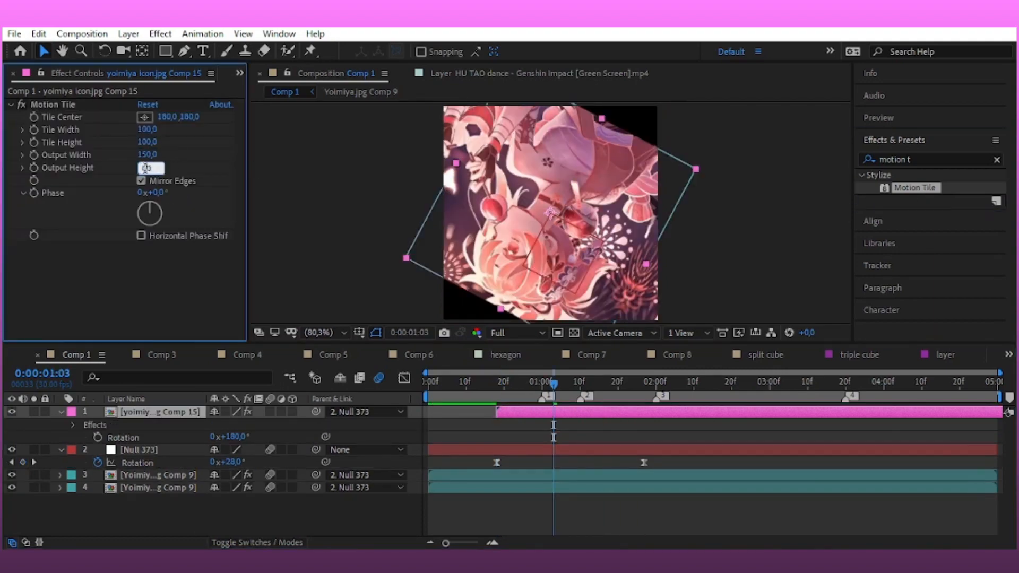
text(150)
key(Return)
Apply the Sapphire S_WipeCircle effect to the yoimiya icon.jpg Comp 15 layer
drag(553, 384, 643, 424)
key(ctrl+s)
click(923, 160)
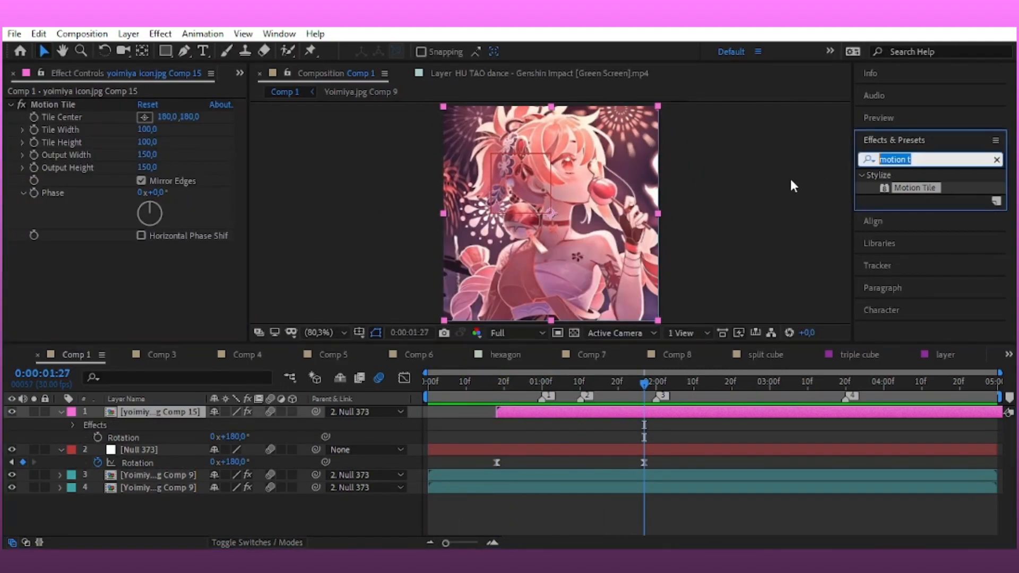
text(wipecirc)
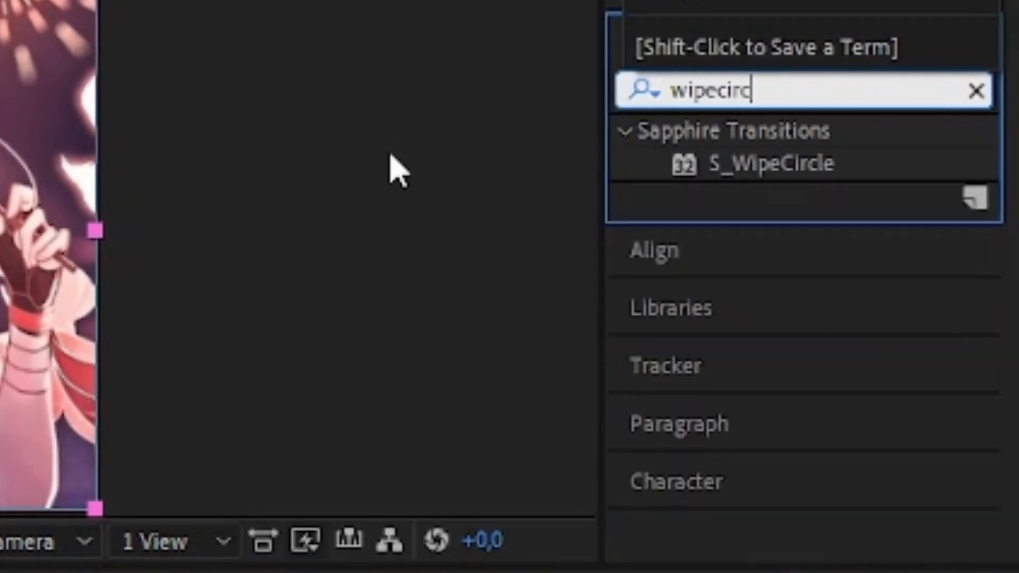
click(802, 175)
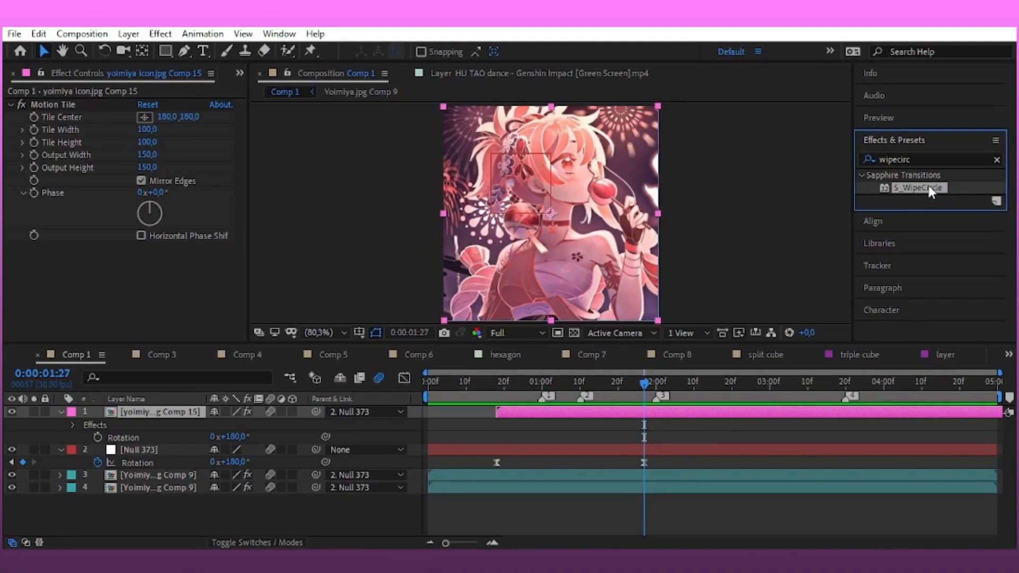
double_click(917, 185)
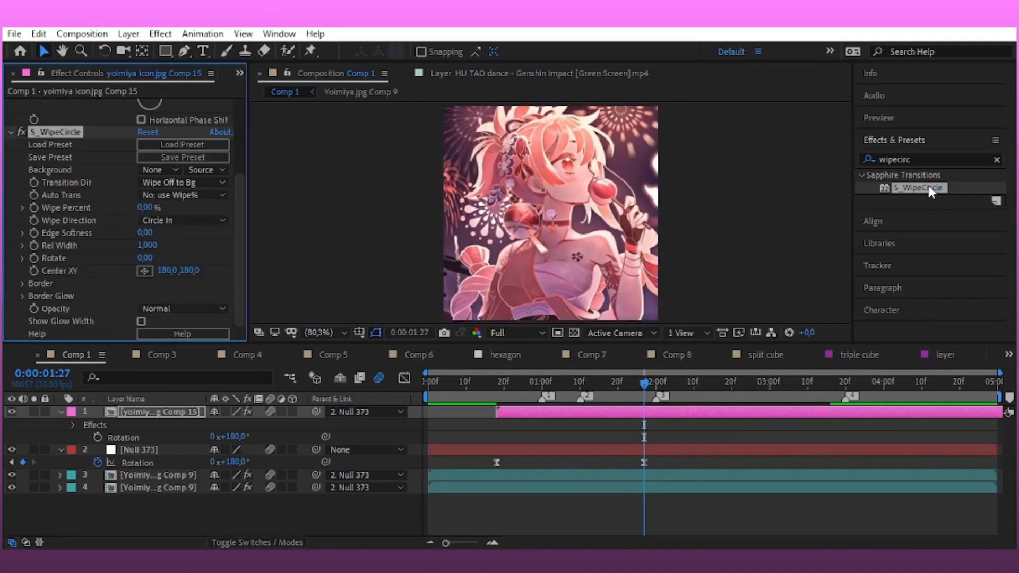
Keyframe the S_WipeCircle Wipe Percent from 100% at 0:00:00:18 to 0% at 0:00:01:27
mouse_move(151, 208)
mouse_down()
mouse_move(199, 201)
mouse_move(139, 210)
mouse_up()
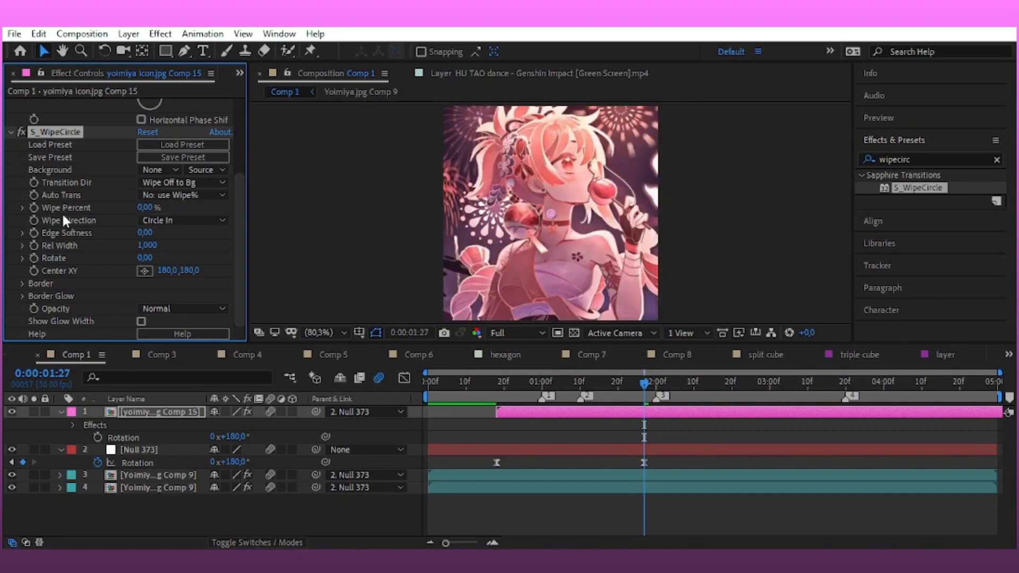
key(u)
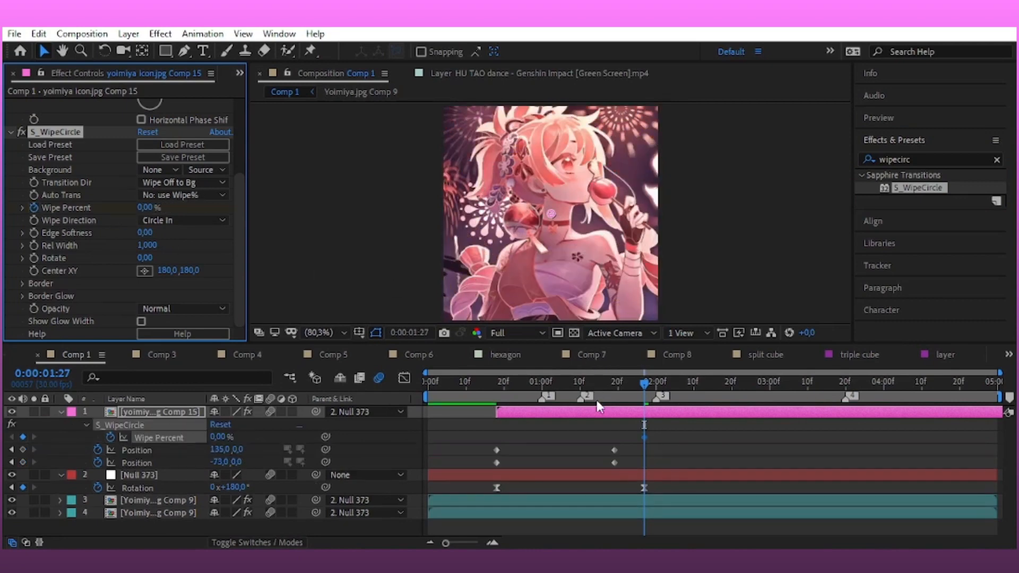
click(608, 399)
drag(149, 210, 212, 208)
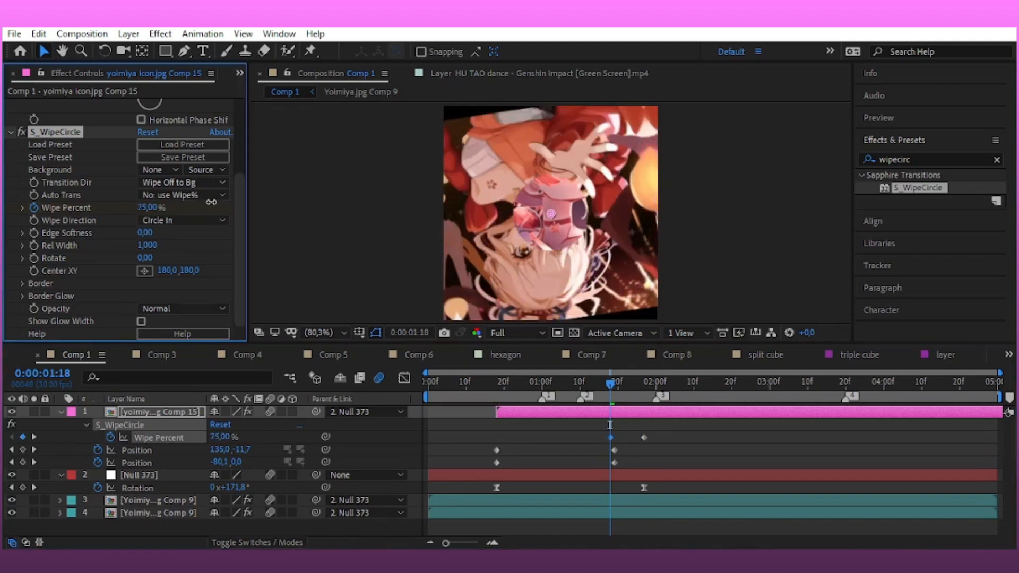
drag(613, 434, 520, 443)
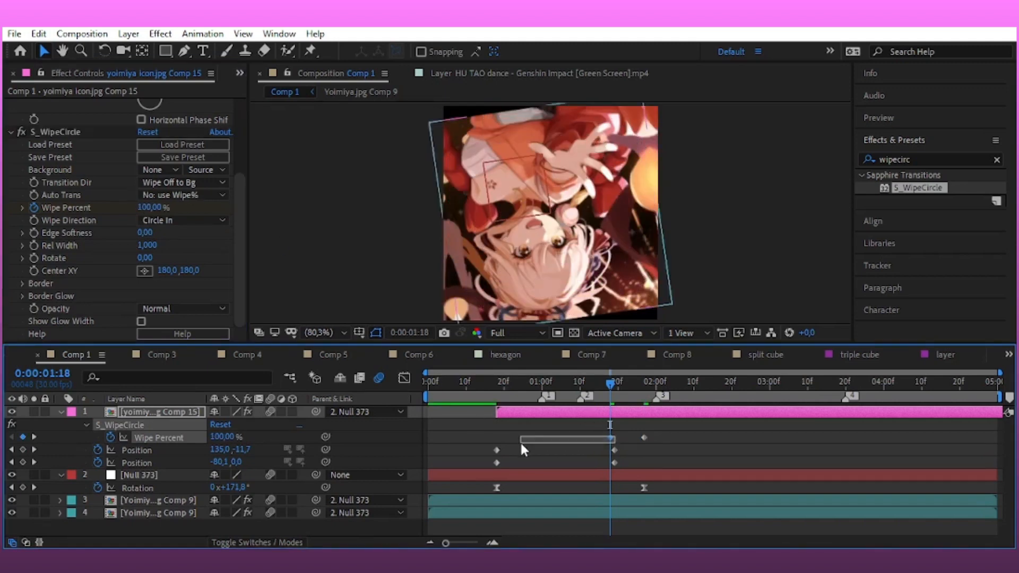
drag(606, 436, 499, 461)
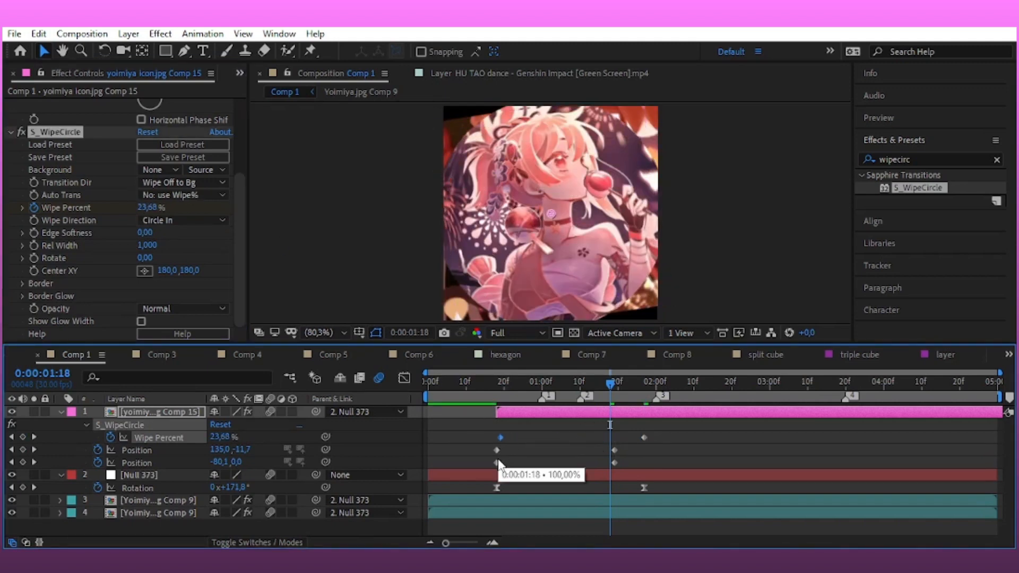
Easy Ease both Wipe Percent keyframes and lengthen their speed graph handles into a steep peak midway
drag(686, 430, 479, 434)
key(F9)
click(404, 378)
drag(659, 512, 427, 406)
drag(522, 415, 425, 403)
click(403, 377)
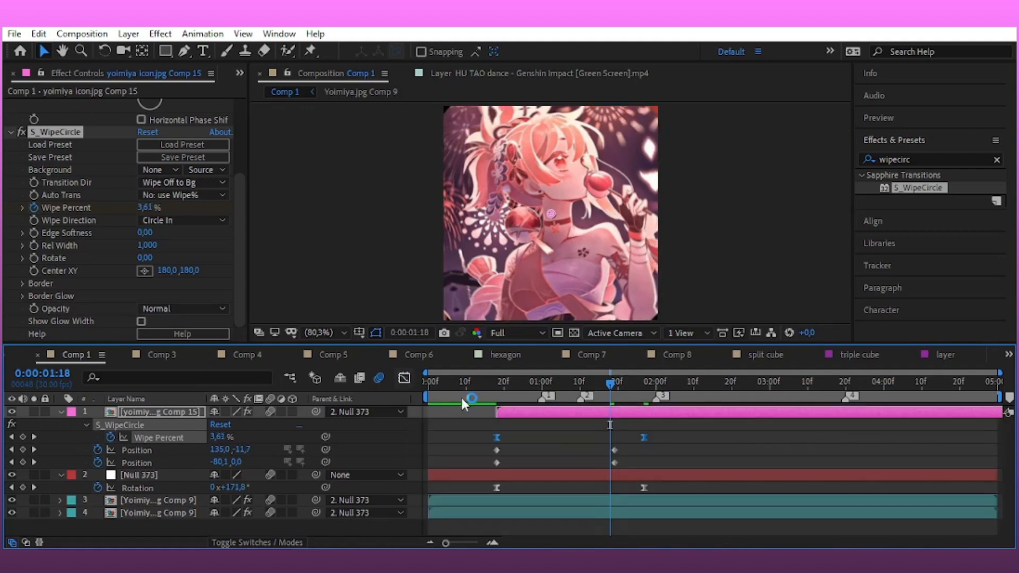
Duplicate the yoimiya icon.jpg Comp 15 layer and offset the lower copy slightly in time
drag(611, 381, 540, 393)
key(ctrl+d)
click(531, 423)
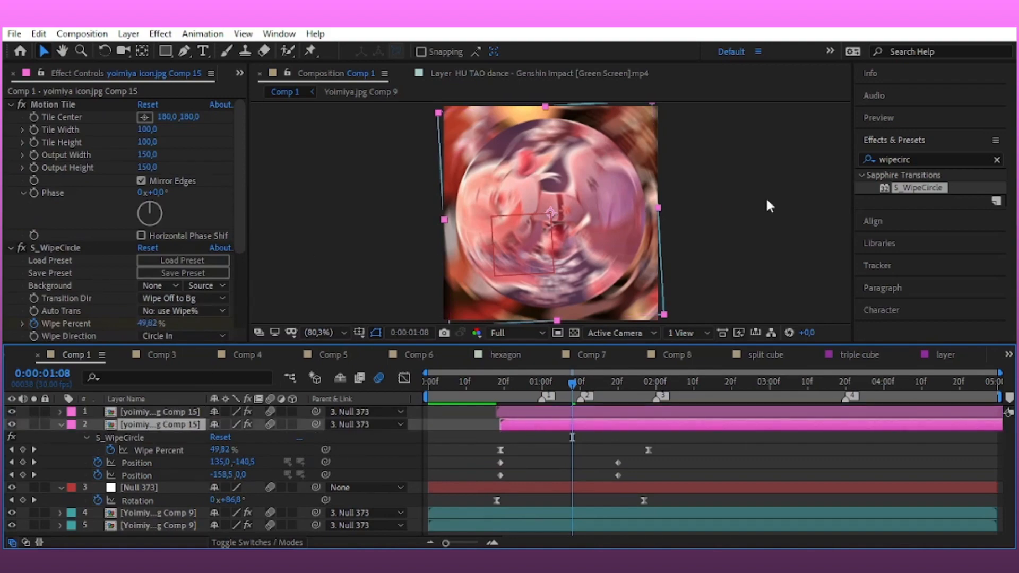
Apply Fill Alpha in white to the lower yoimiya icon.jpg Comp 15 copy and start it slightly earlier than the image layer
click(922, 158)
text(g)
key(BackSpace)
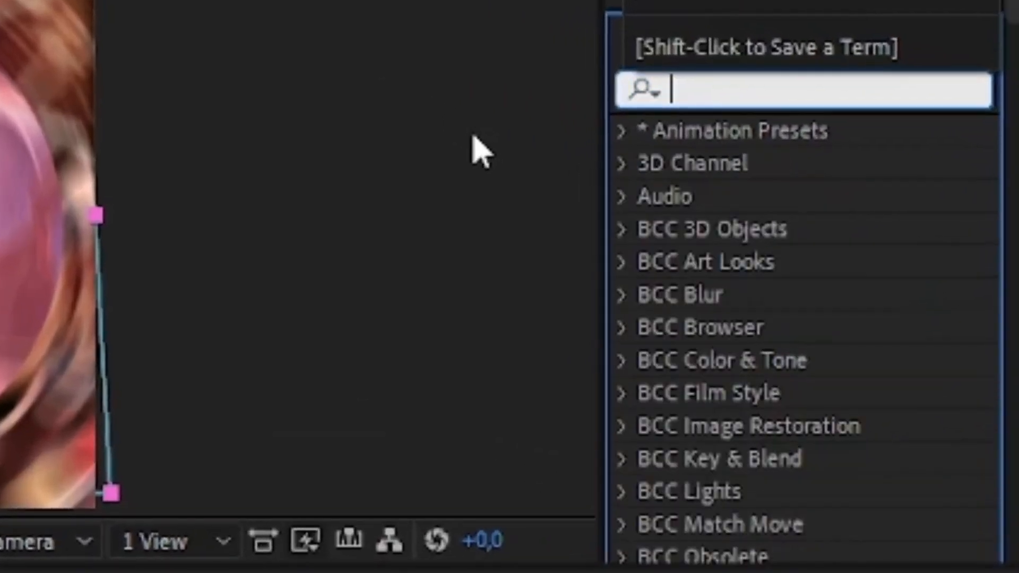
text(fill)
double_click(759, 419)
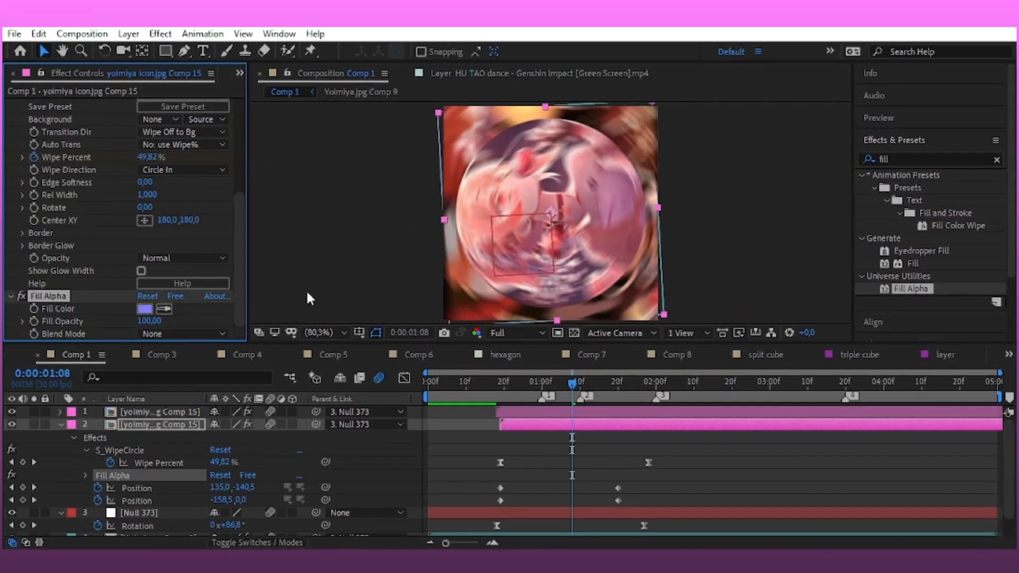
click(144, 308)
click(494, 295)
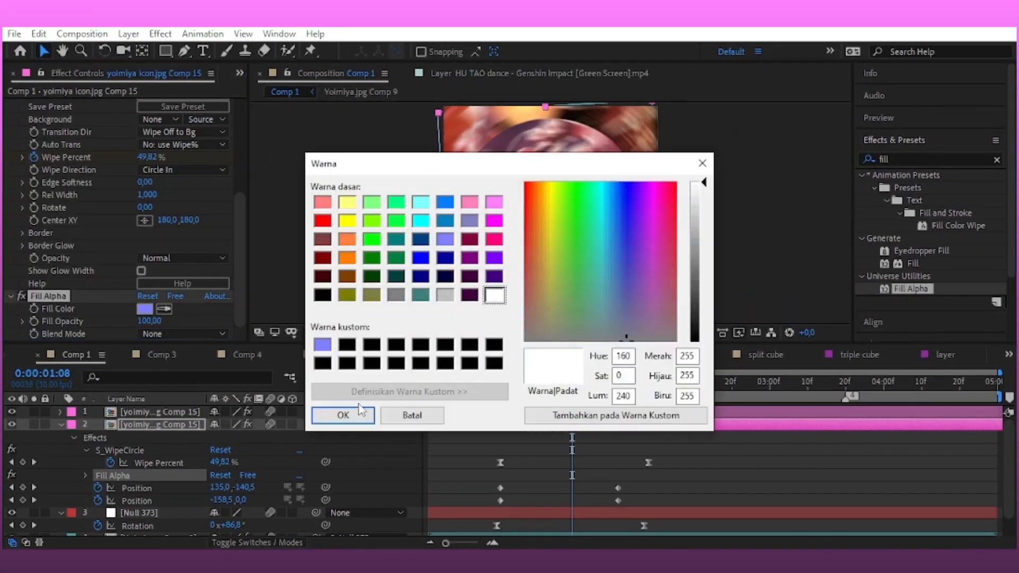
click(342, 415)
drag(513, 425, 497, 438)
Duplicate the white copy, start the new bottom copy at about 0:00:00:16, and set its Fill Alpha color to orange
key(ctrl+d)
scroll(149, 282, down, 5)
click(145, 309)
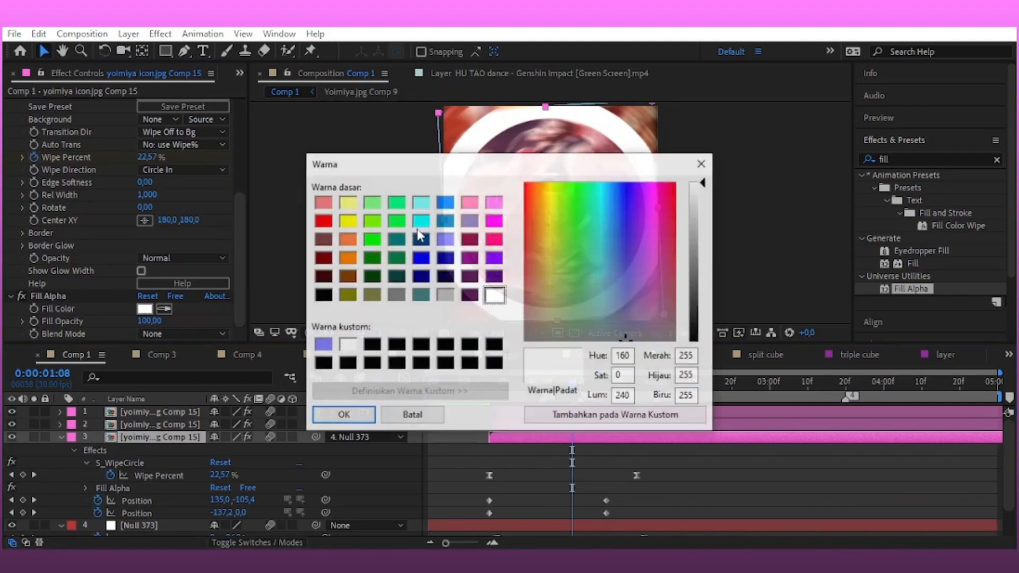
click(347, 239)
click(343, 415)
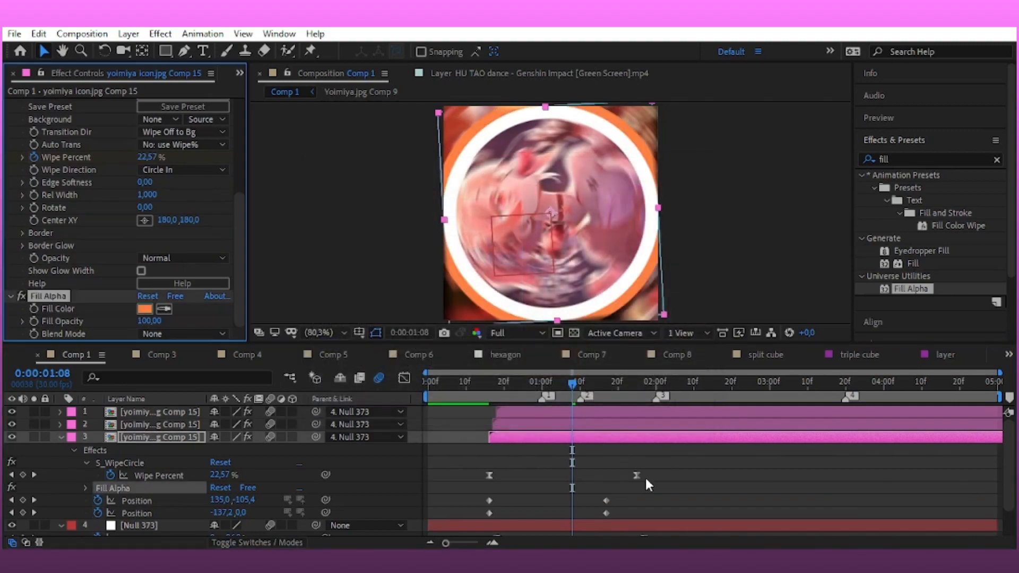
click(564, 382)
drag(564, 383, 367, 448)
key(space)
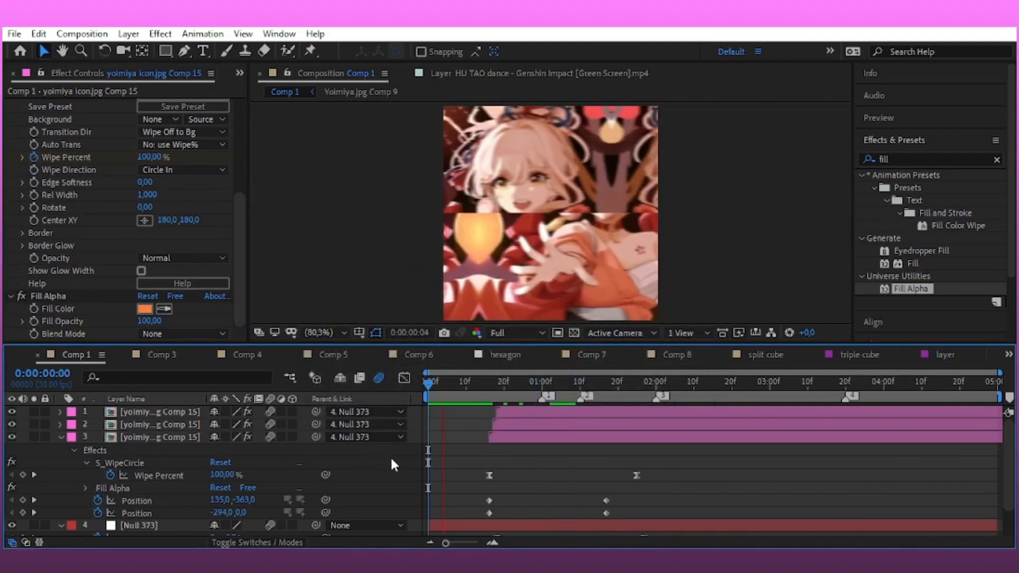
Set the Motion Tile Output Height to 150 on both Yoimiya.jpg Comp 9 layers
click(542, 516)
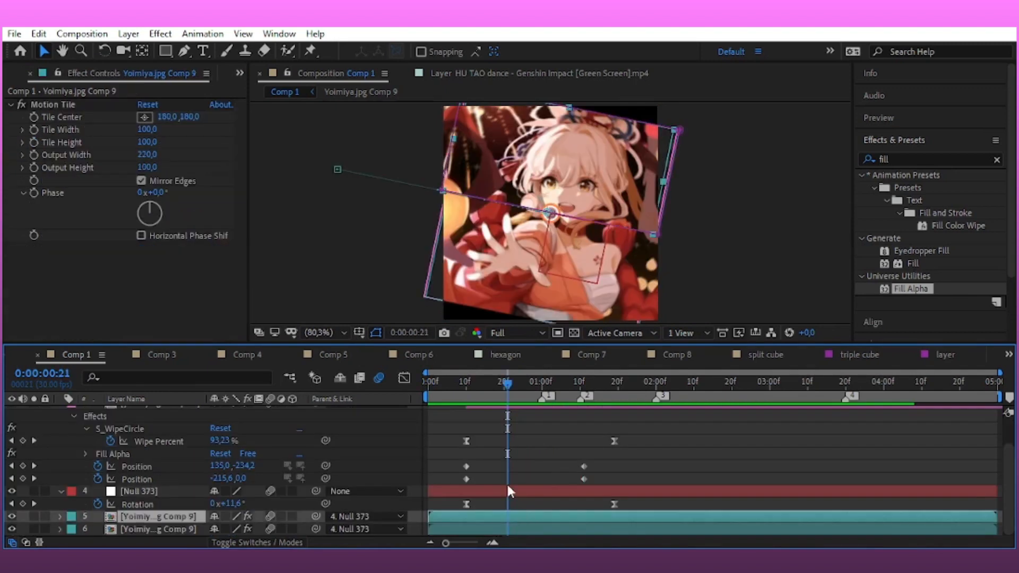
click(148, 168)
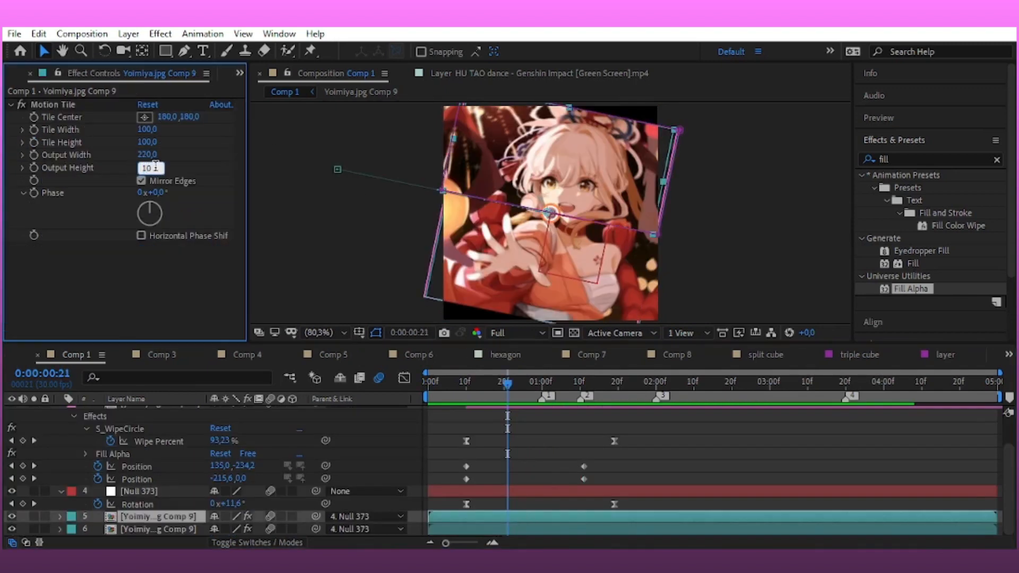
text(150)
key(Return)
click(518, 528)
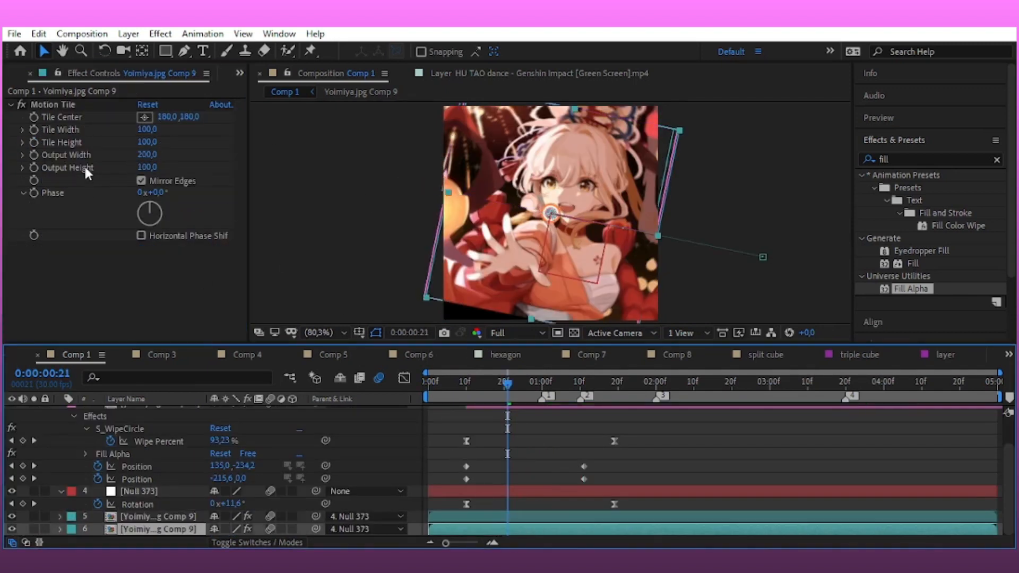
click(147, 167)
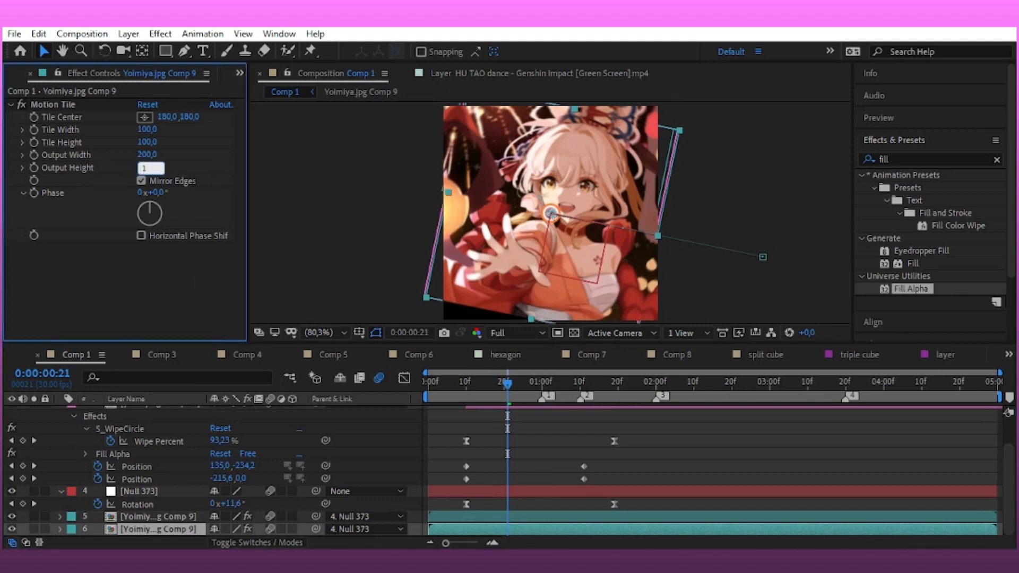
text(150)
key(Return)
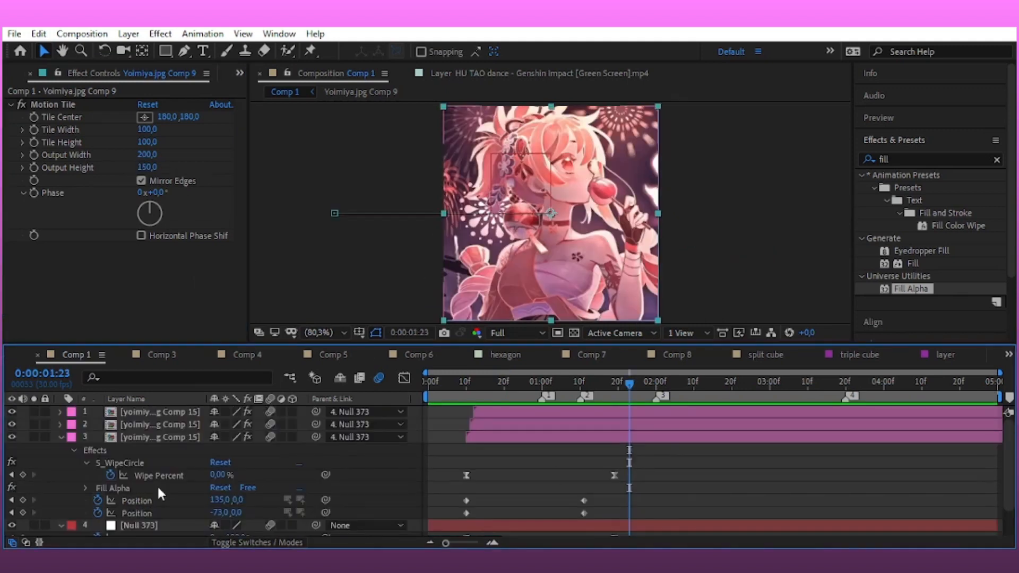
Collapse the expanded properties of the bottom yoimiya icon.jpg Comp 15 copy and the null object
click(61, 436)
click(61, 450)
click(99, 413)
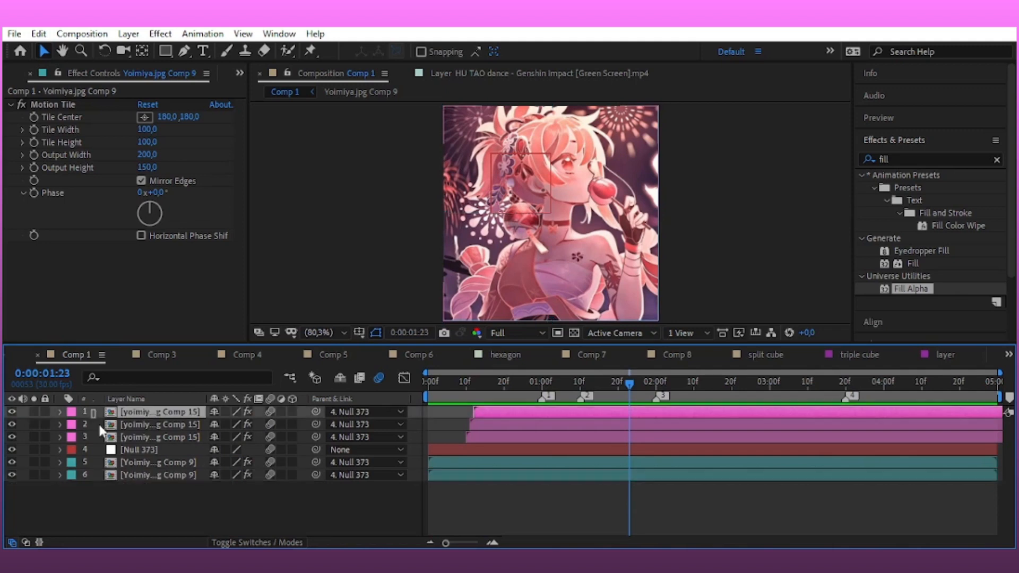
shift+click(122, 475)
right_click(620, 451)
click(636, 516)
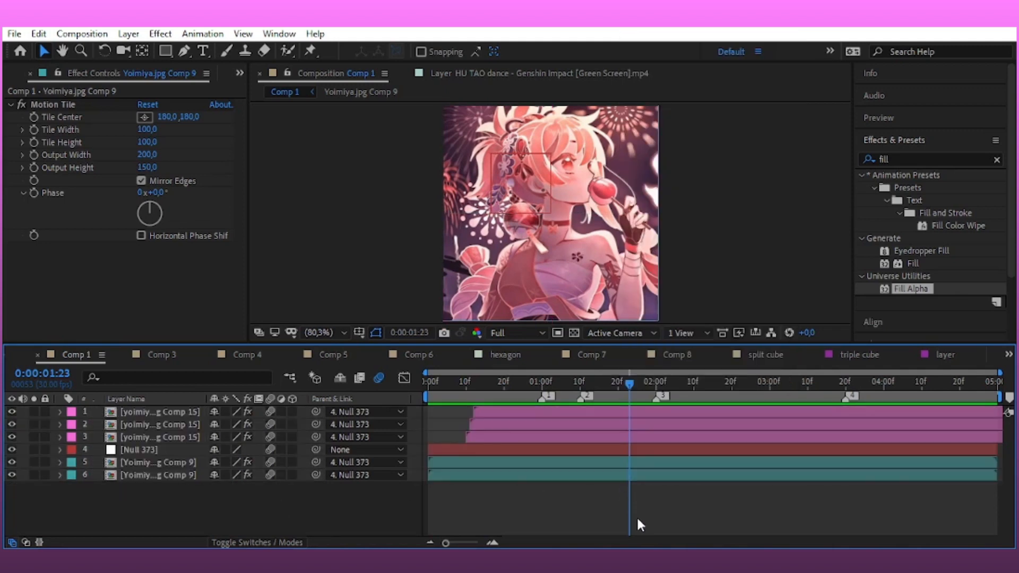
Add a new null object and parent Null 373 to it
click(129, 33)
mouse_move(128, 50)
click(467, 116)
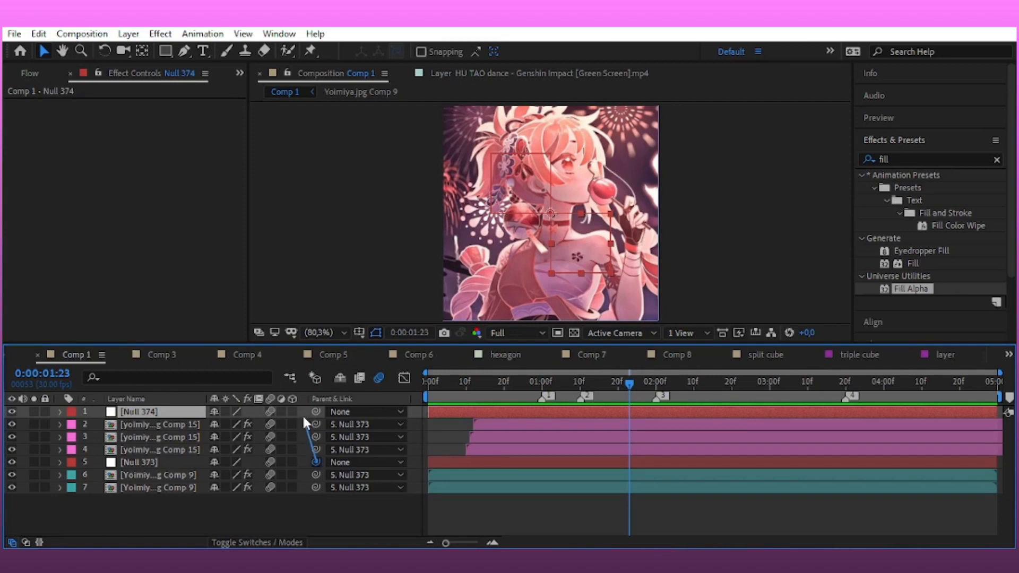
drag(304, 422, 188, 415)
Keyframe the new null's Rotation from 0° at about 0:00:00:17 to -180° at 0:00:01:21
key(r)
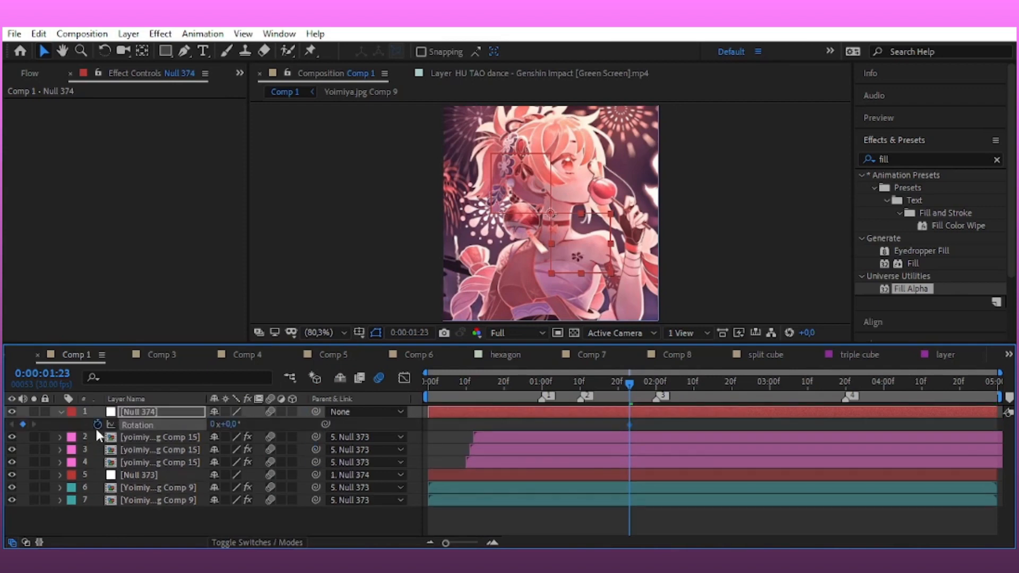
click(615, 476)
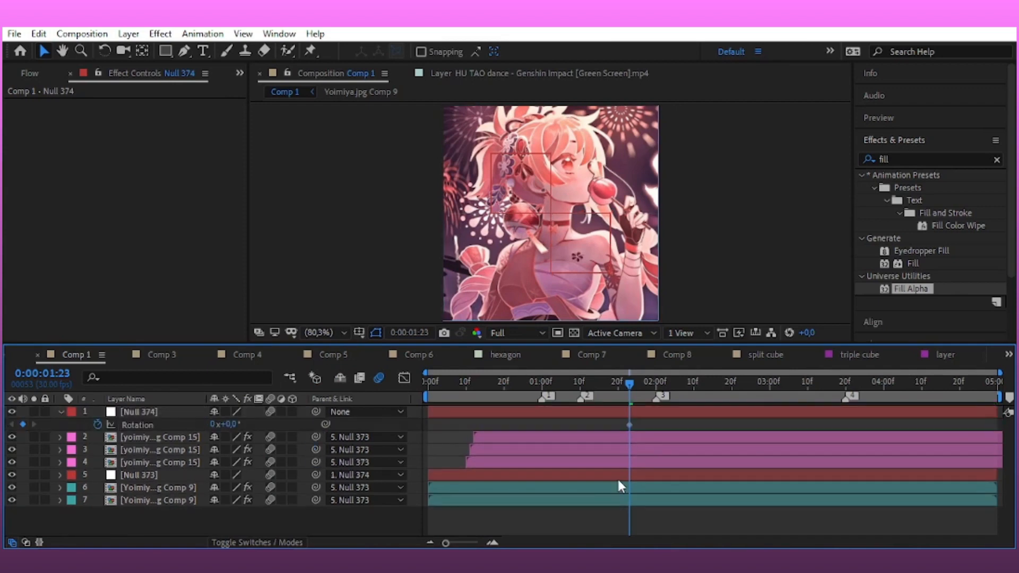
key(r)
drag(629, 425, 492, 425)
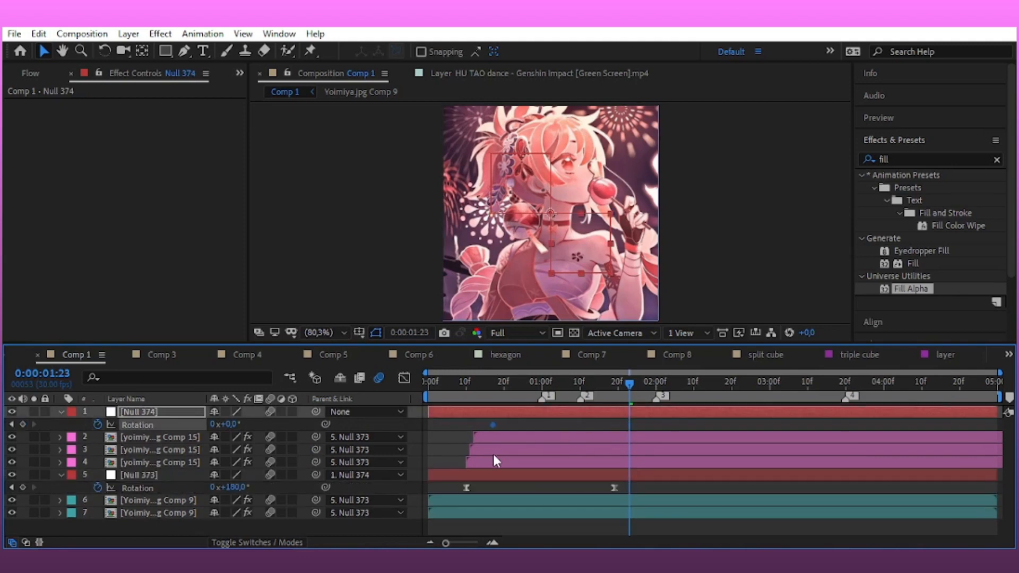
click(544, 422)
drag(614, 387, 622, 407)
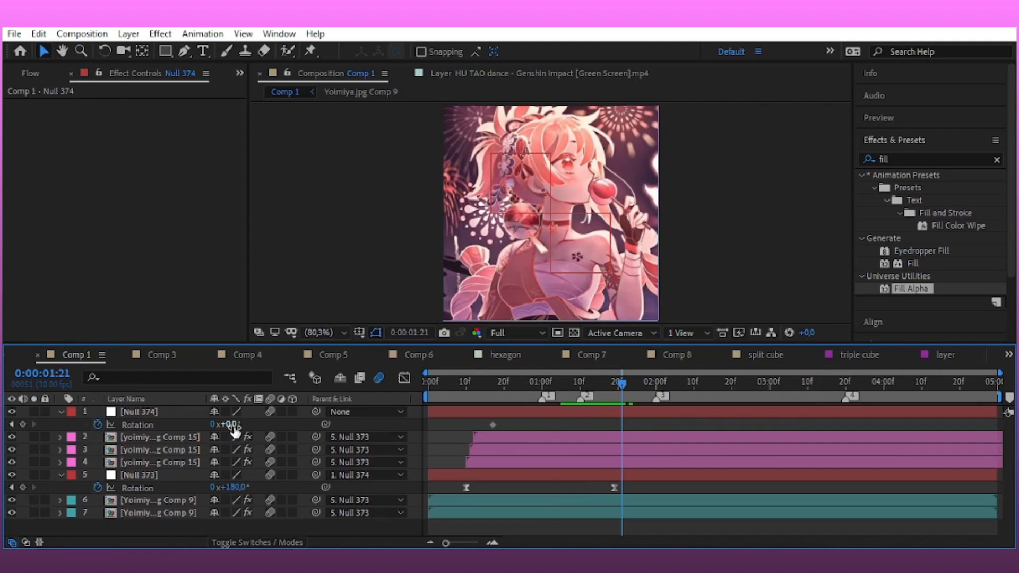
mouse_move(232, 428)
mouse_down()
mouse_move(257, 423)
mouse_move(239, 428)
mouse_up()
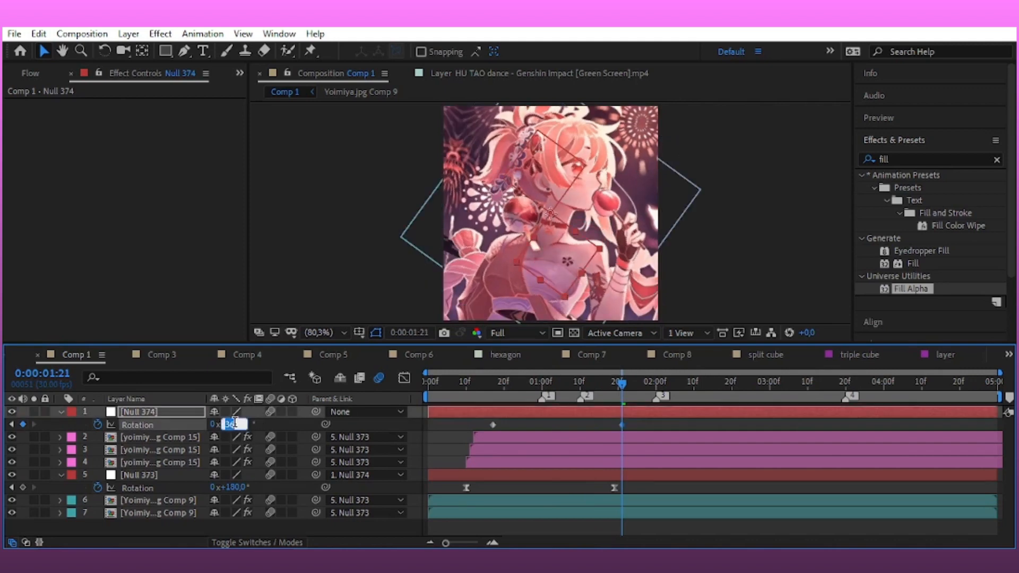
click(272, 422)
Easy-ease both Rotation keyframes of Null 374 and pull their speed-graph handles inward for a sharp central peak
drag(660, 422, 463, 425)
key(F9)
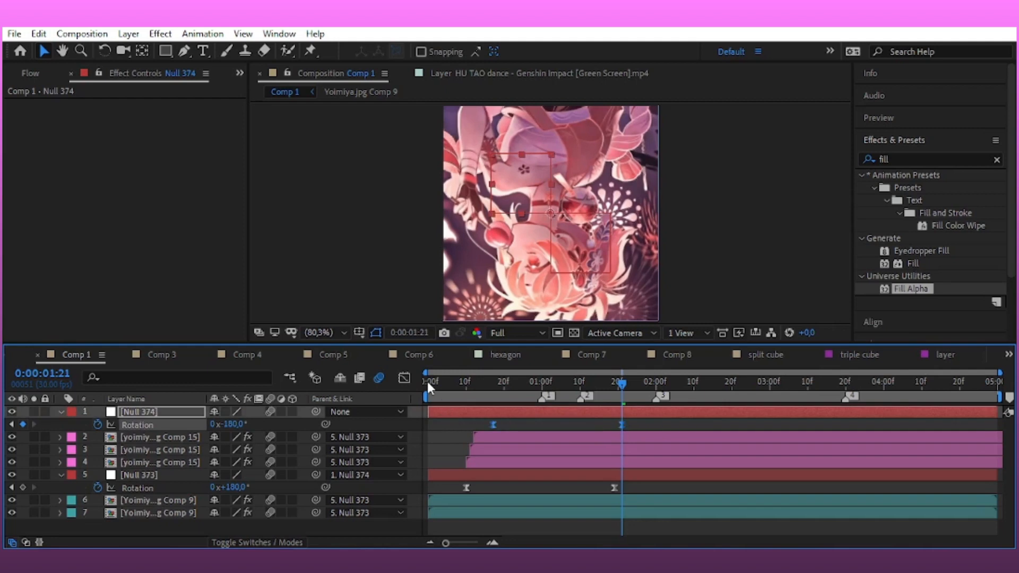
click(404, 378)
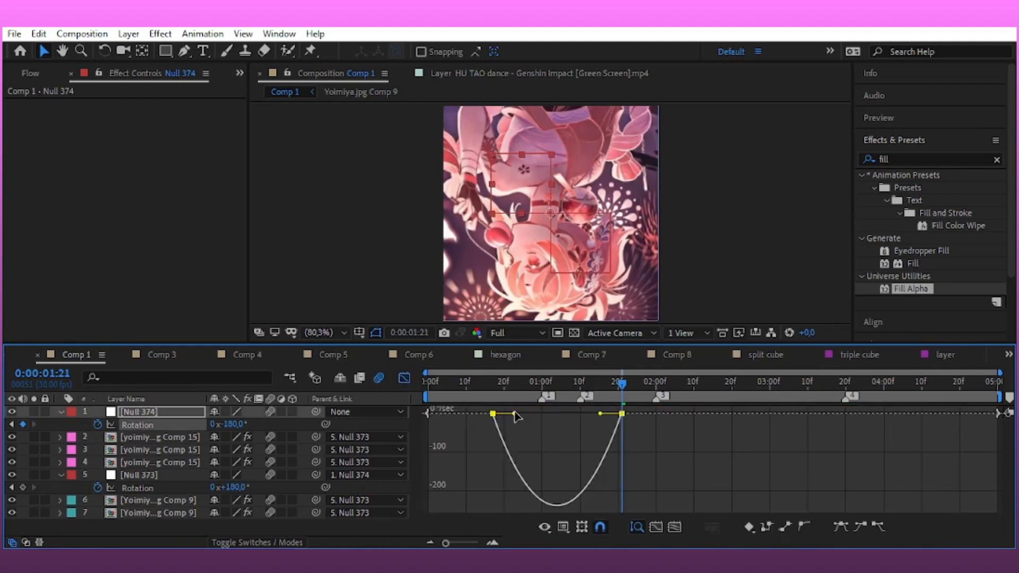
drag(514, 414, 545, 414)
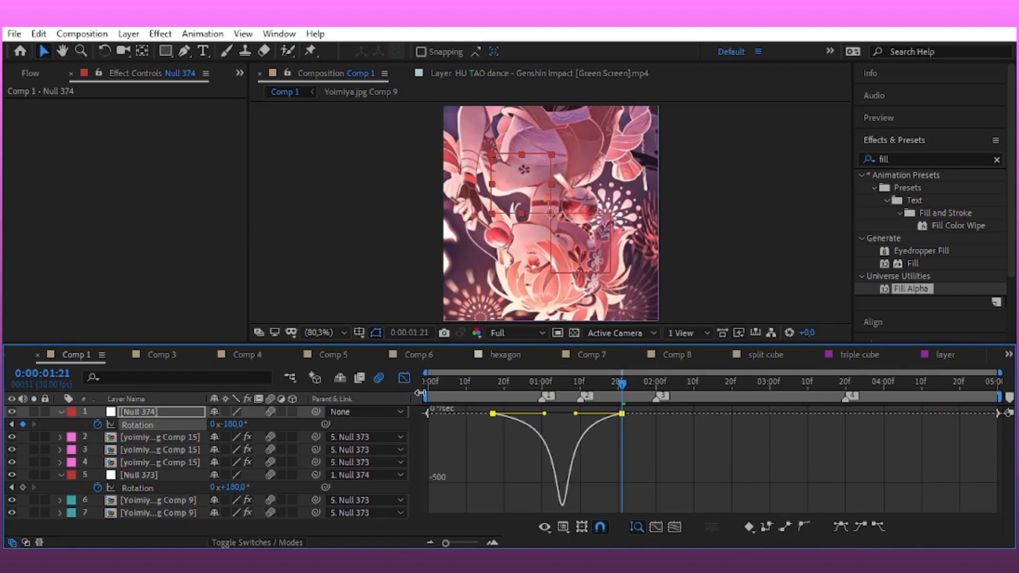
click(405, 378)
Shift both Rotation keyframes of Null 374 to 0:00:01:06 and 0:00:02:10, and save the project
drag(495, 424, 553, 428)
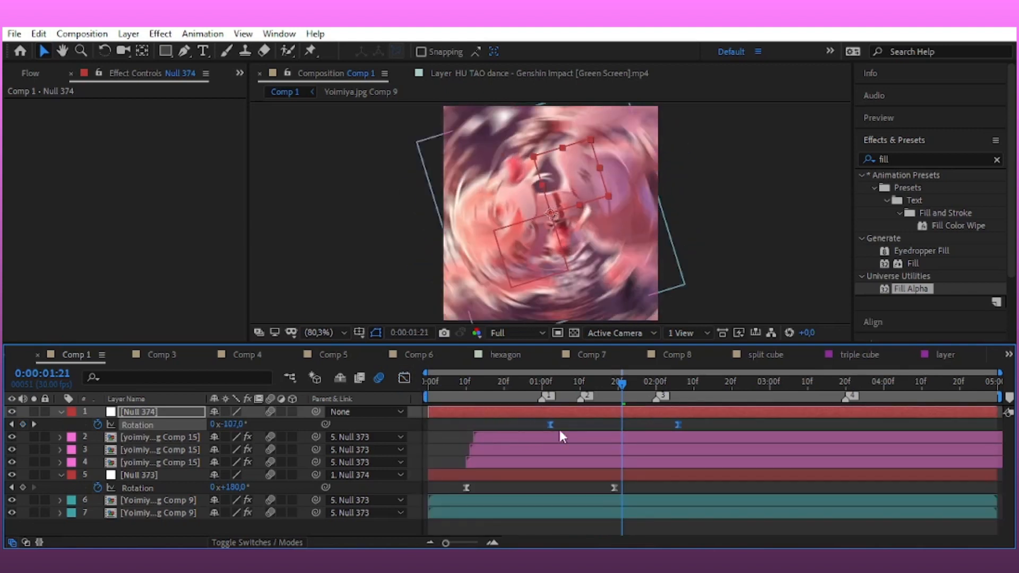
drag(597, 387, 480, 423)
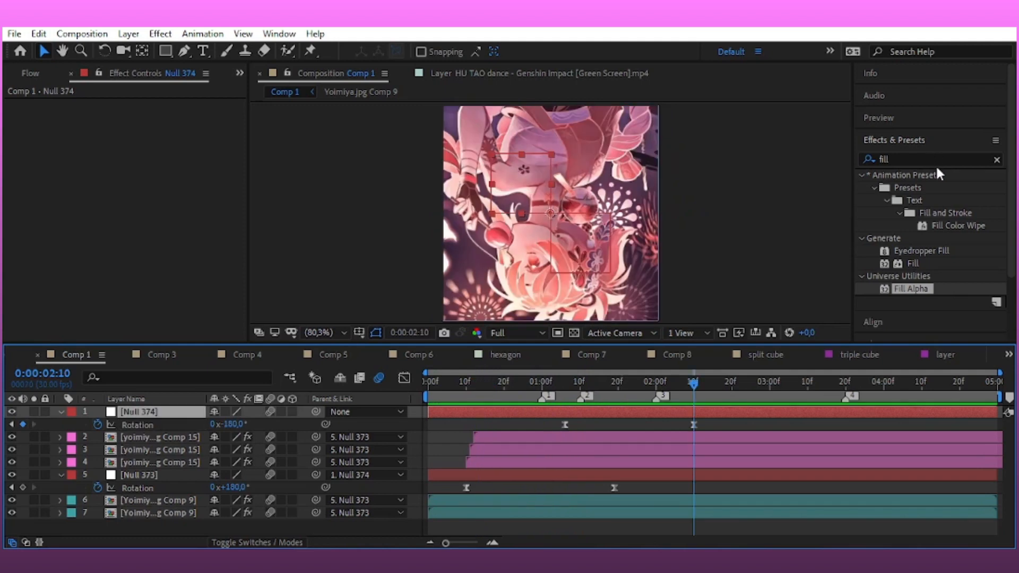
key(ctrl+s)
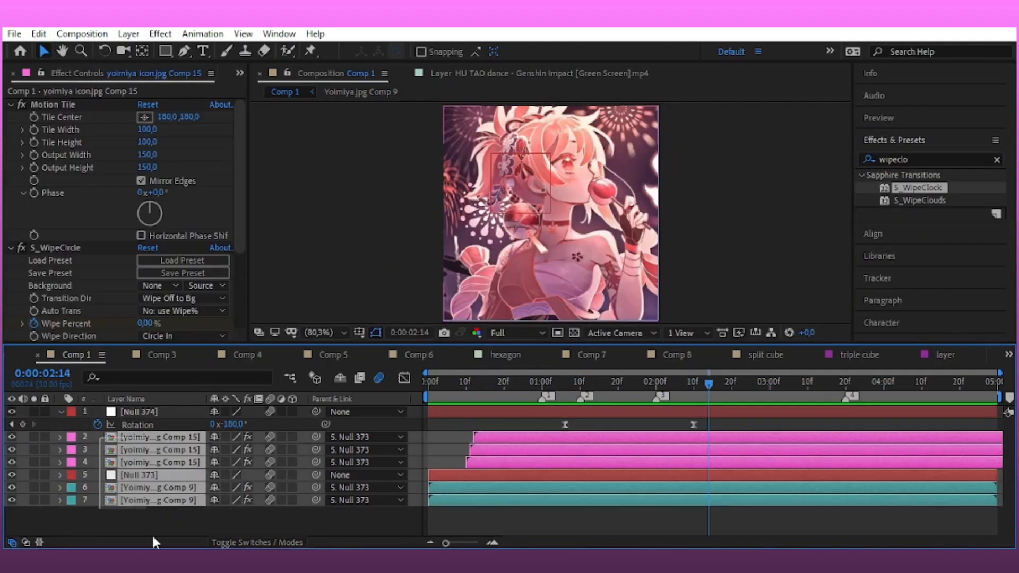
Pre-compose all layers beneath Null 374, moving all attributes into the new composition
right_click(650, 491)
click(714, 424)
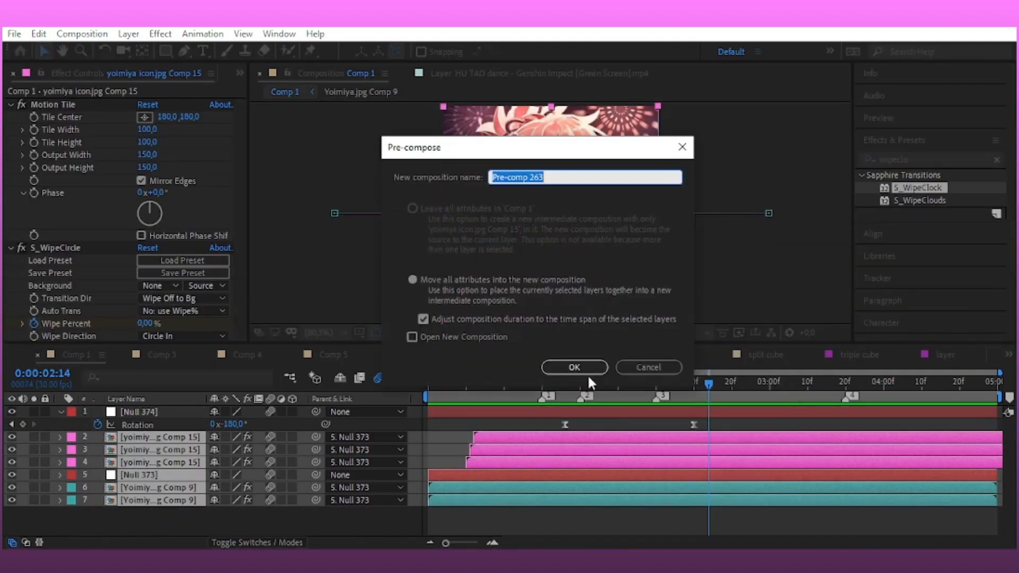
click(641, 366)
click(583, 368)
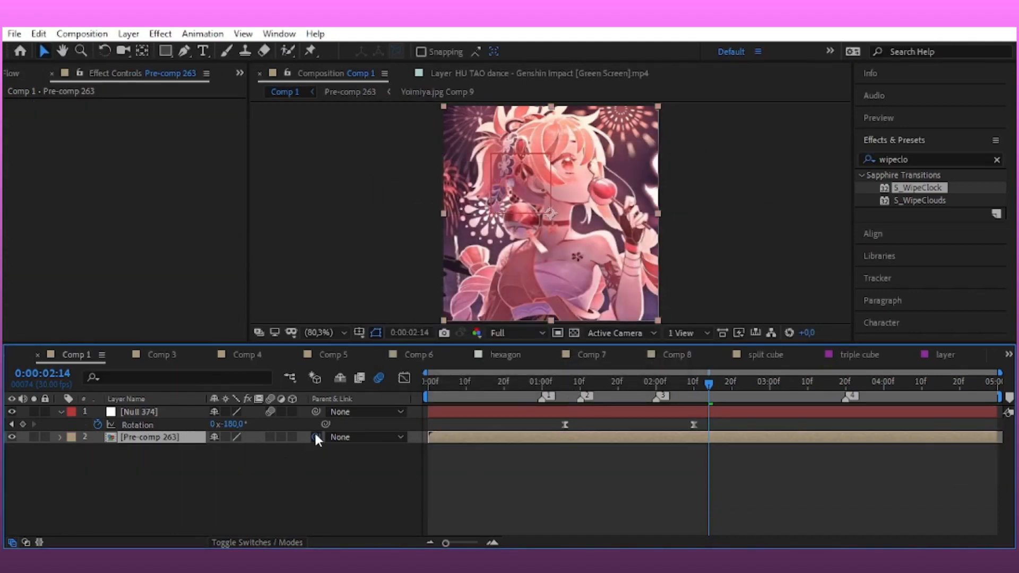
Enable motion blur on Pre-comp 263 and parent it to Null 374 at 0:00:01:02, before the null starts rotating
drag(316, 436, 300, 412)
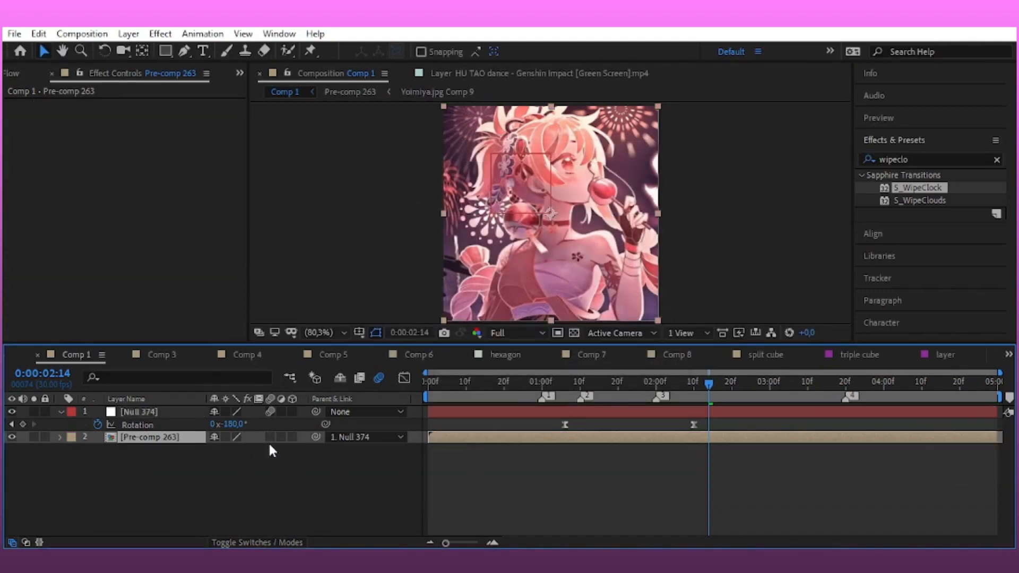
click(549, 384)
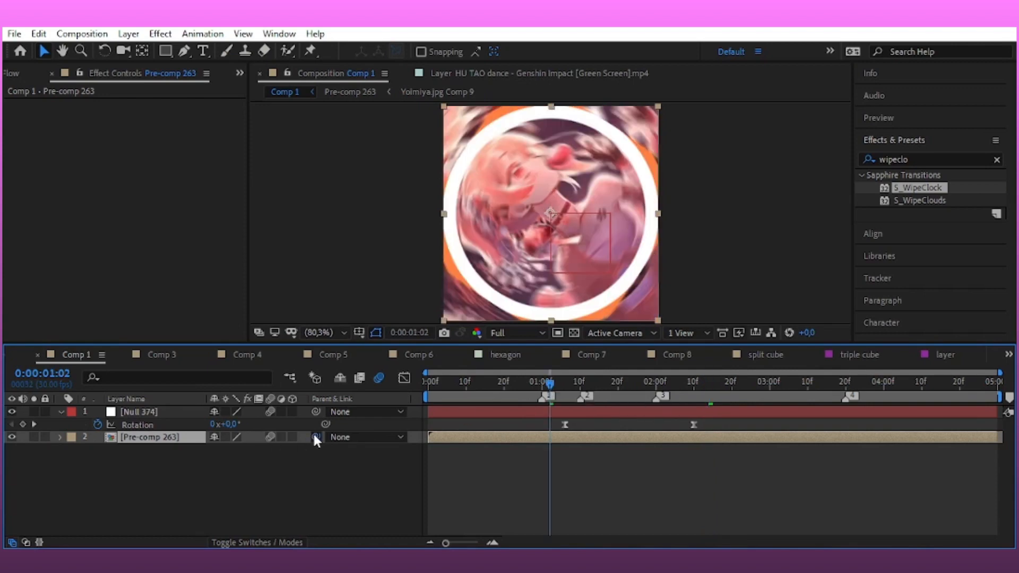
drag(316, 437, 309, 414)
key(space)
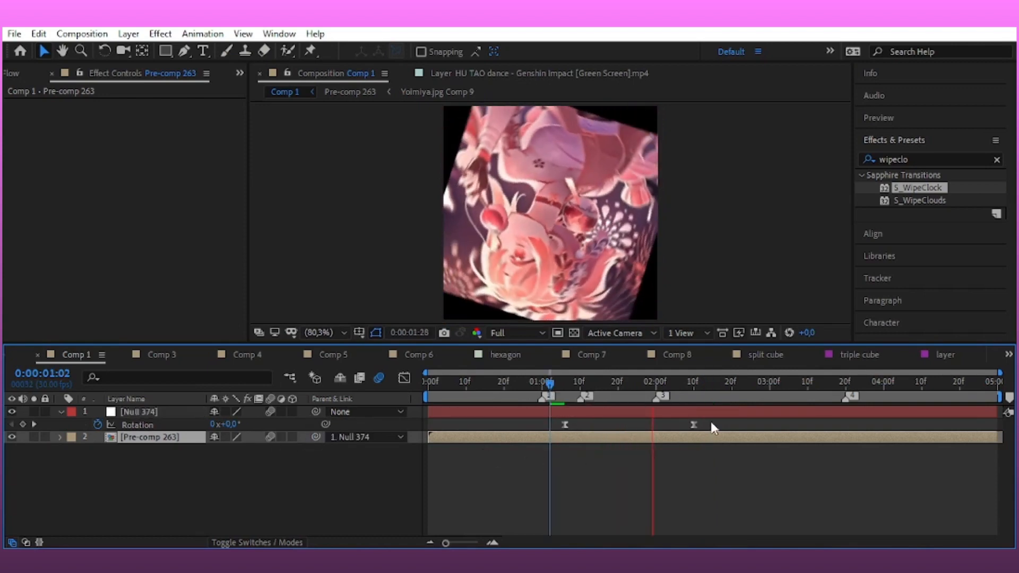
key(space)
Apply S_WipeClock to Pre-comp 263 and keyframe its Wipe Percent at 0 % at 0:00:01:06
drag(693, 384, 691, 396)
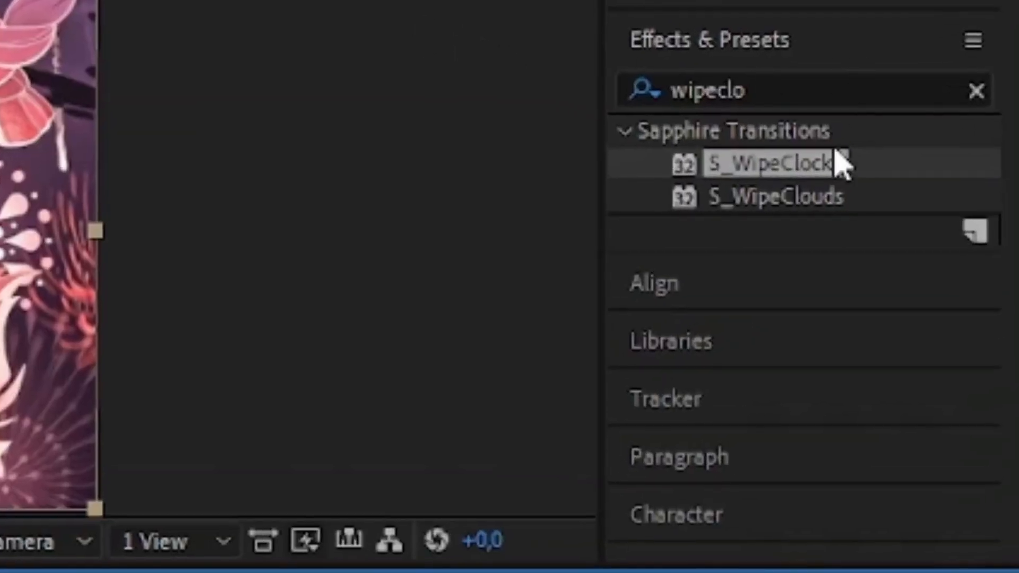
double_click(756, 168)
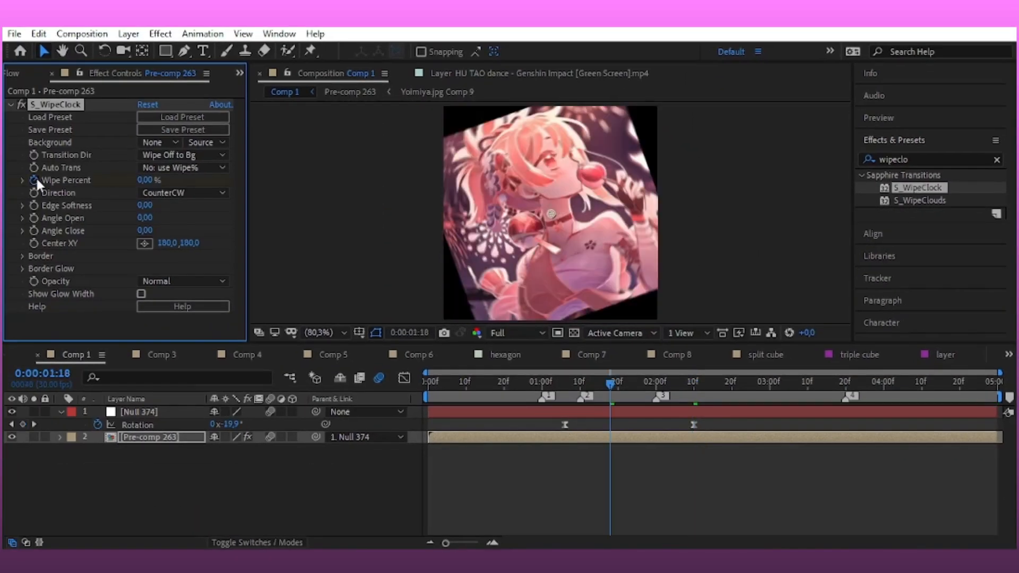
key(u)
click(605, 456)
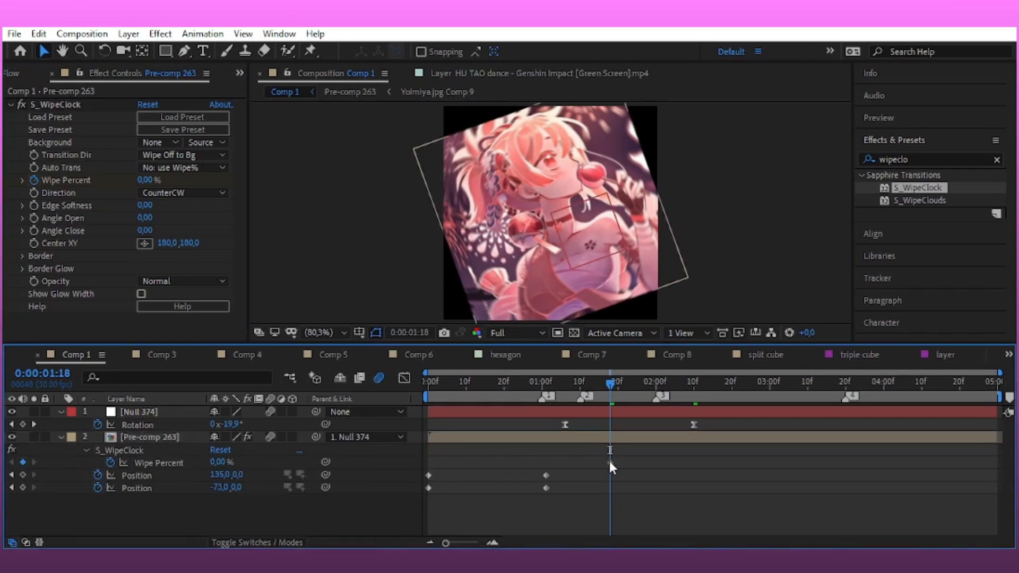
drag(610, 463, 564, 465)
click(518, 457)
Keyframe the S_WipeClock Wipe Percent at 100 % at 0:00:02:10, in line with the null's last rotation keyframe
drag(142, 181, 255, 187)
drag(611, 462, 693, 467)
click(694, 392)
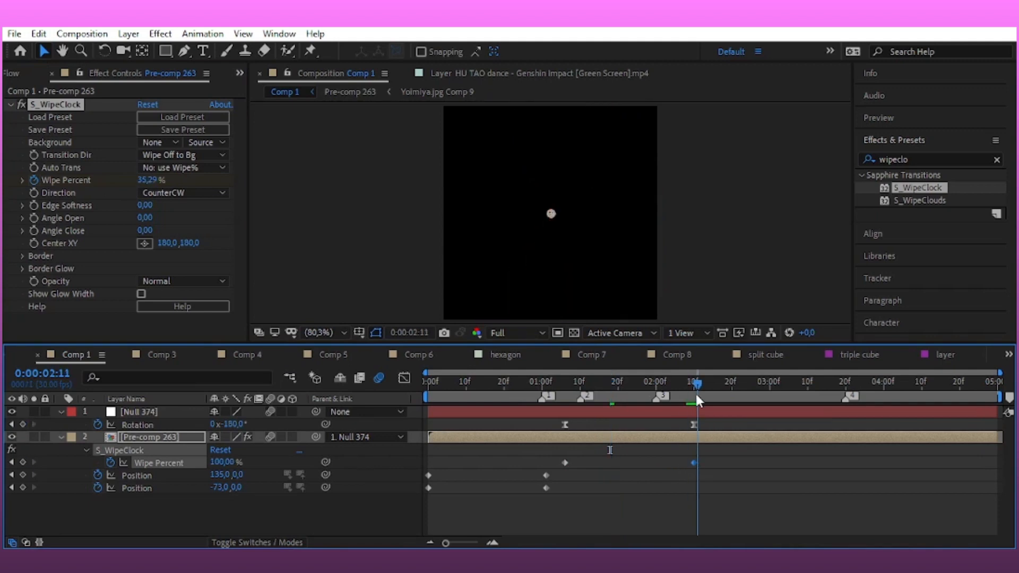
drag(693, 396, 564, 451)
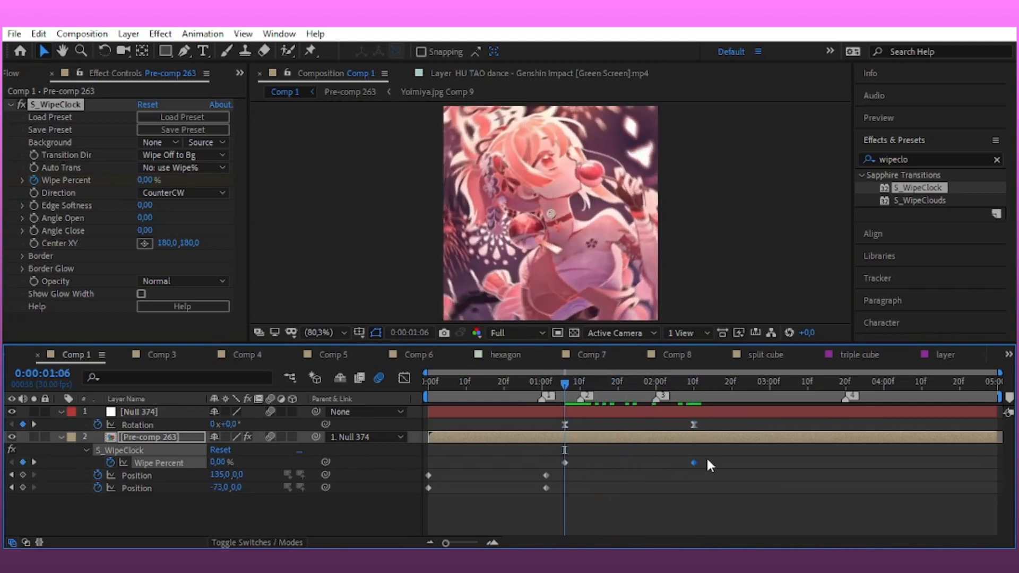
Easy-ease the Wipe Percent keyframes, steepen their speed curve to a sharp central peak, and preview the wipe
drag(707, 458, 556, 468)
key(F9)
click(404, 378)
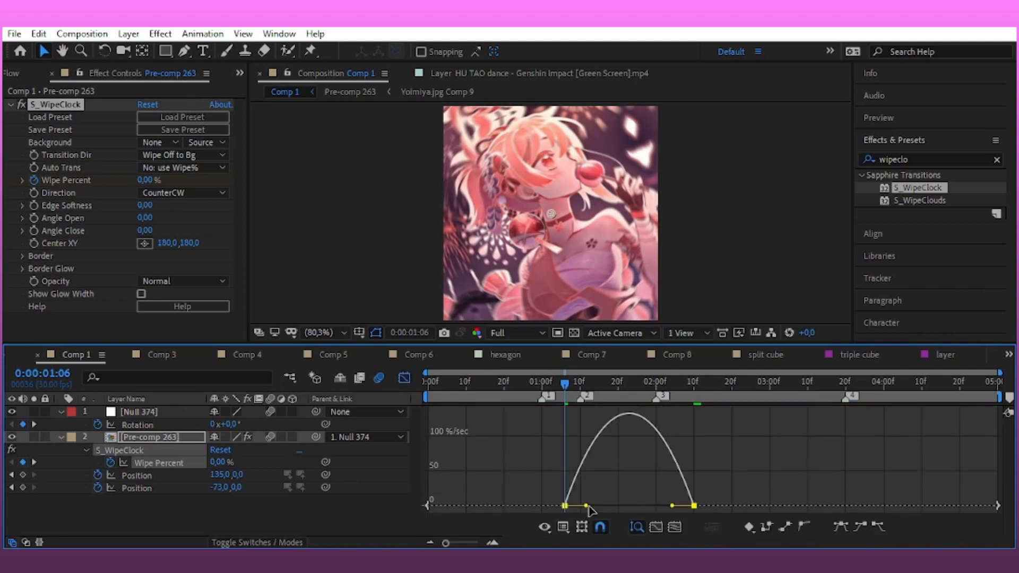
drag(592, 505, 620, 506)
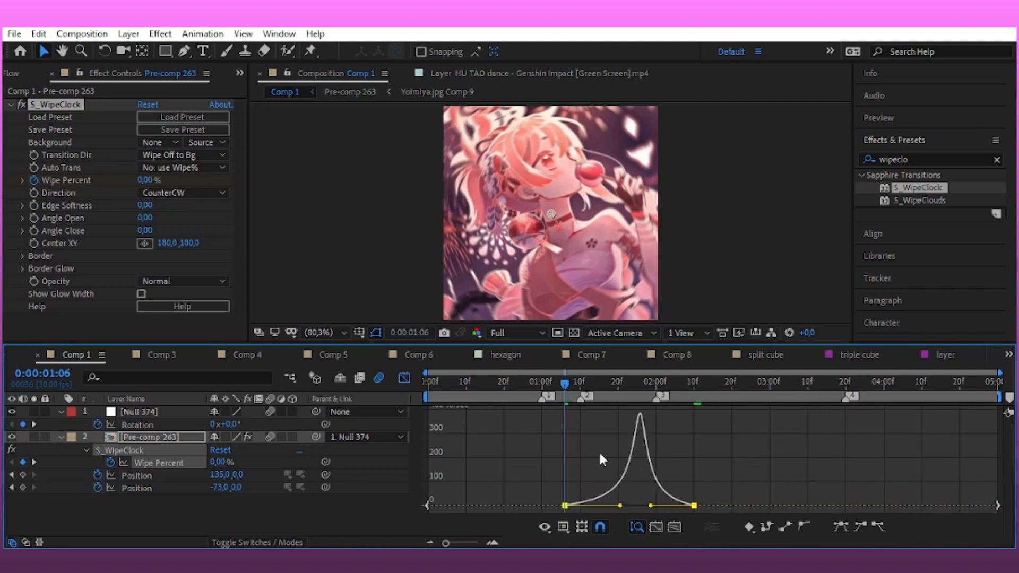
key(space)
key(shift+F3)
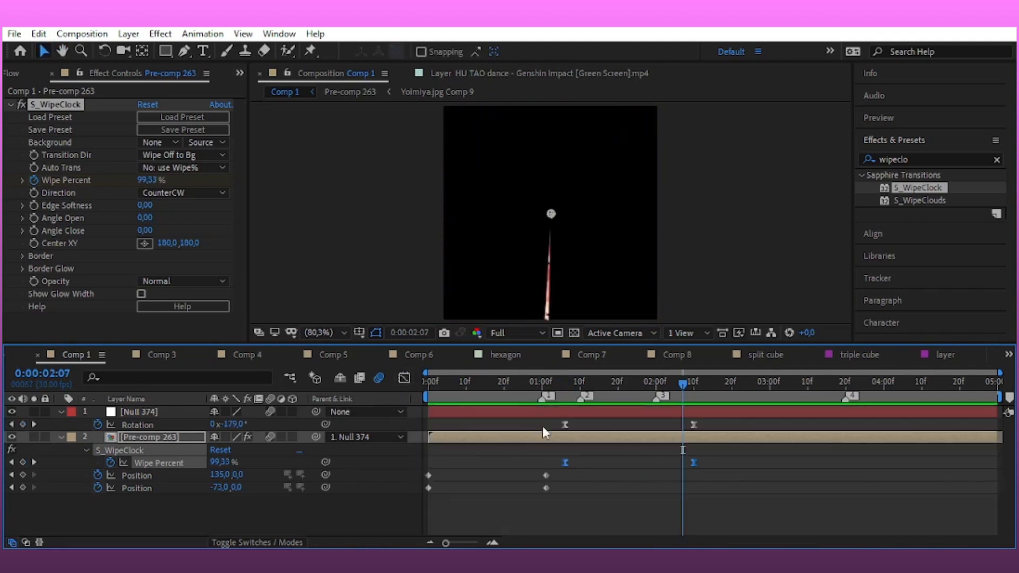
Apply Motion Tile above S_WipeClock on Pre-comp 263 with Output Width and Height 150 and Mirror Edges enabled
click(881, 158)
text(motion t)
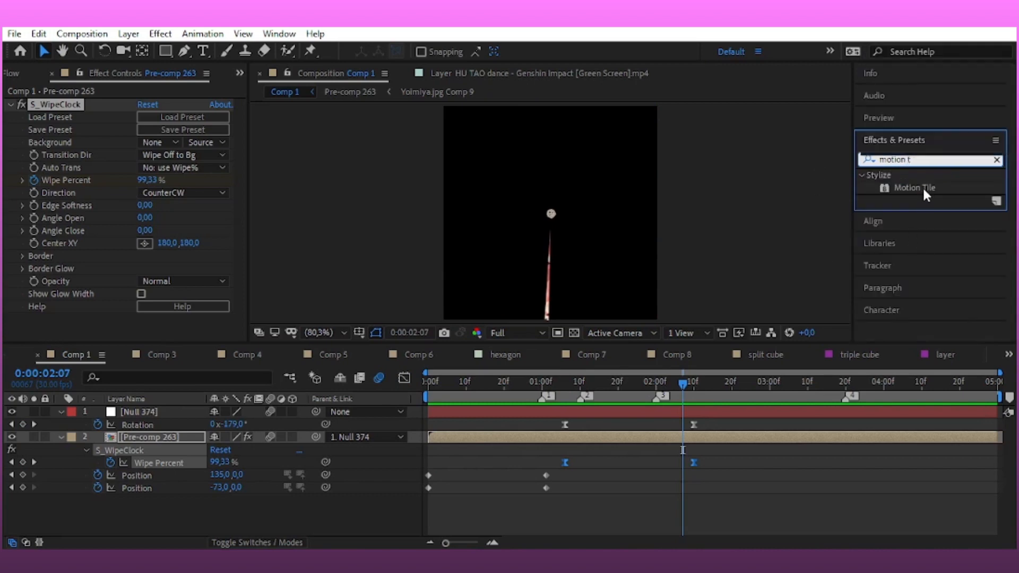
drag(915, 187, 95, 101)
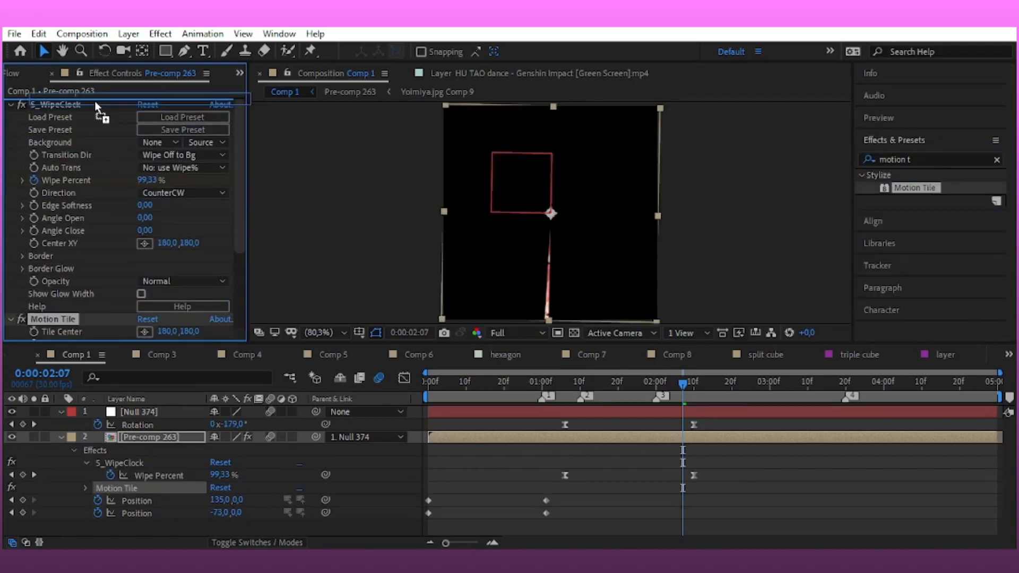
text(5)
click(147, 155)
text(150)
key(Return)
Create a light blue 360 x 360 px solid and place it beneath Pre-comp 263
drag(683, 383, 606, 399)
click(128, 33)
mouse_move(147, 50)
click(375, 66)
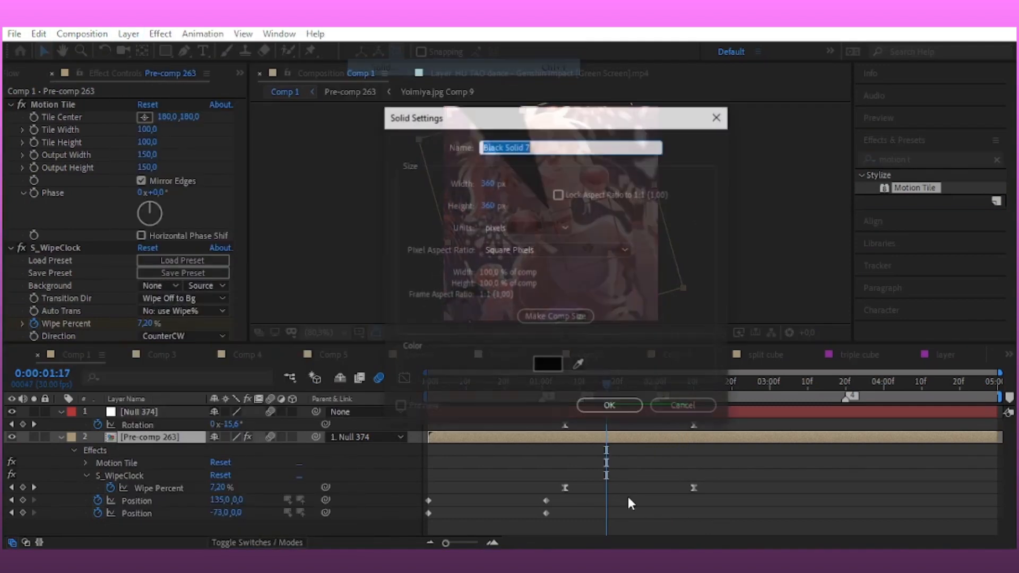
click(545, 353)
click(420, 220)
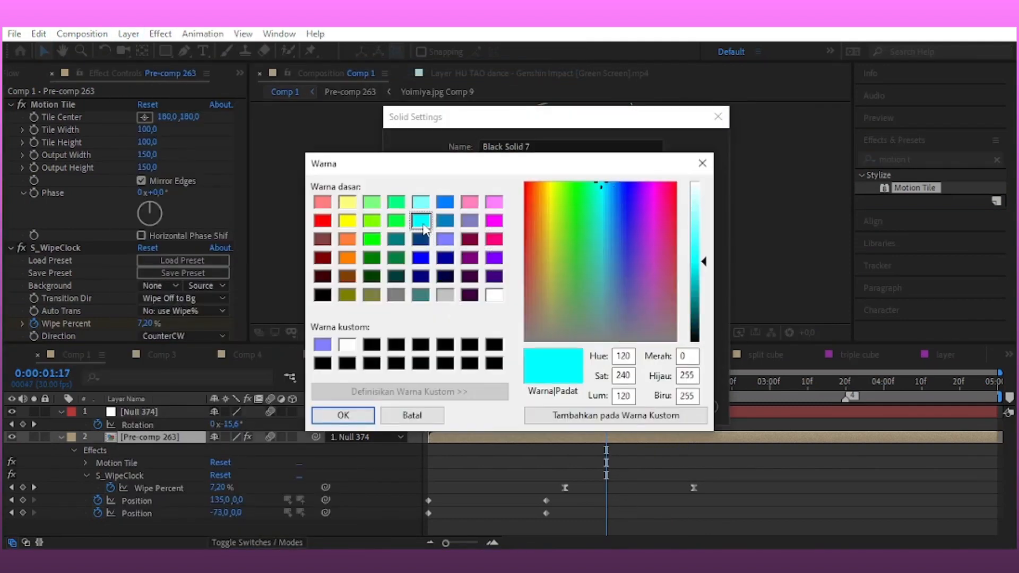
click(444, 202)
click(695, 218)
click(353, 416)
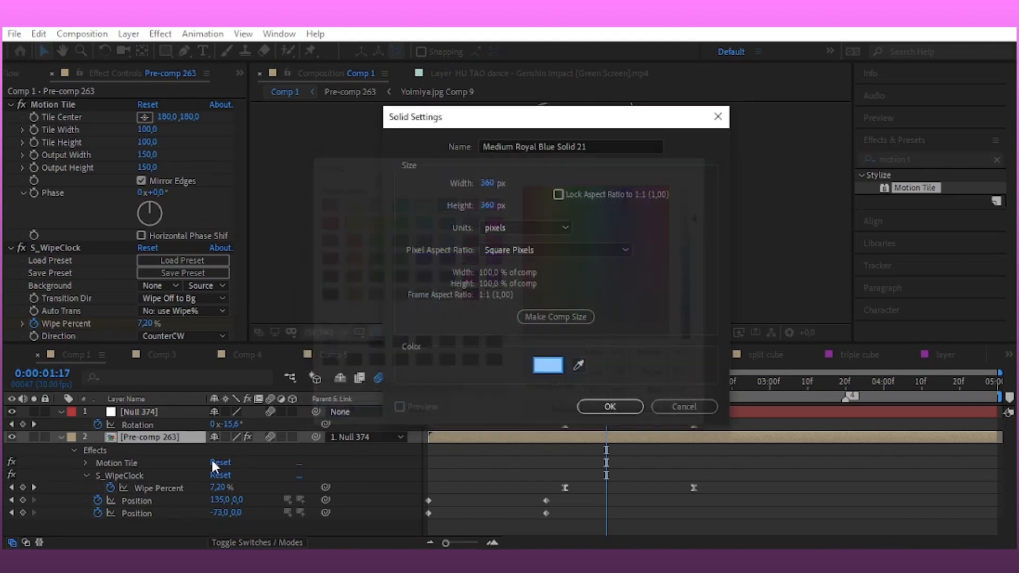
click(579, 410)
drag(228, 430, 160, 528)
Trim the blue solid's start to 0:00:01:06, where the clock wipe begins, and preview the transition
click(622, 385)
drag(622, 384, 670, 390)
key(space)
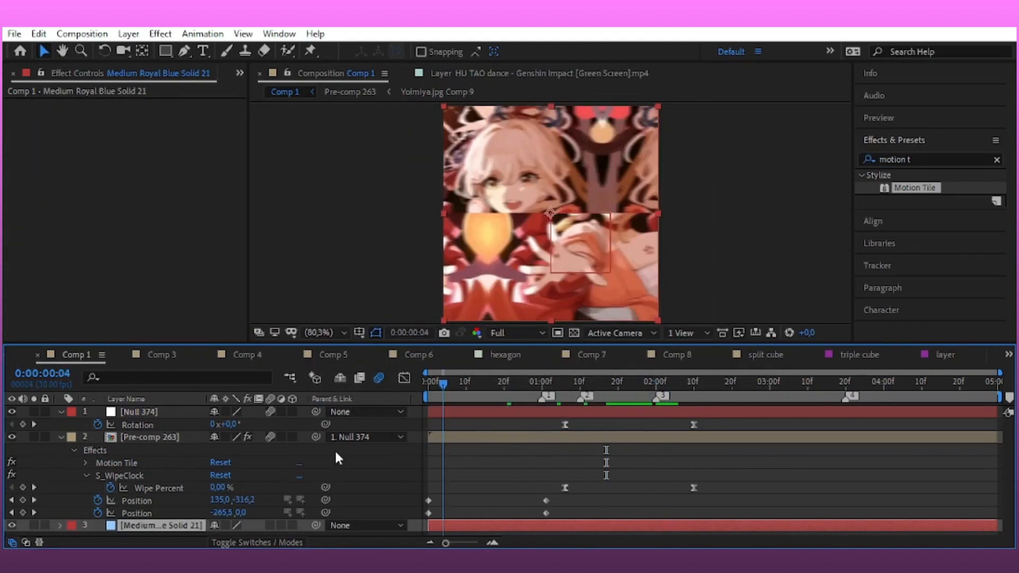
key(space)
drag(431, 525, 567, 545)
key(space)
Collapse the expanded layer properties and pre-compose all three layers of Comp 1 into one composition
click(60, 412)
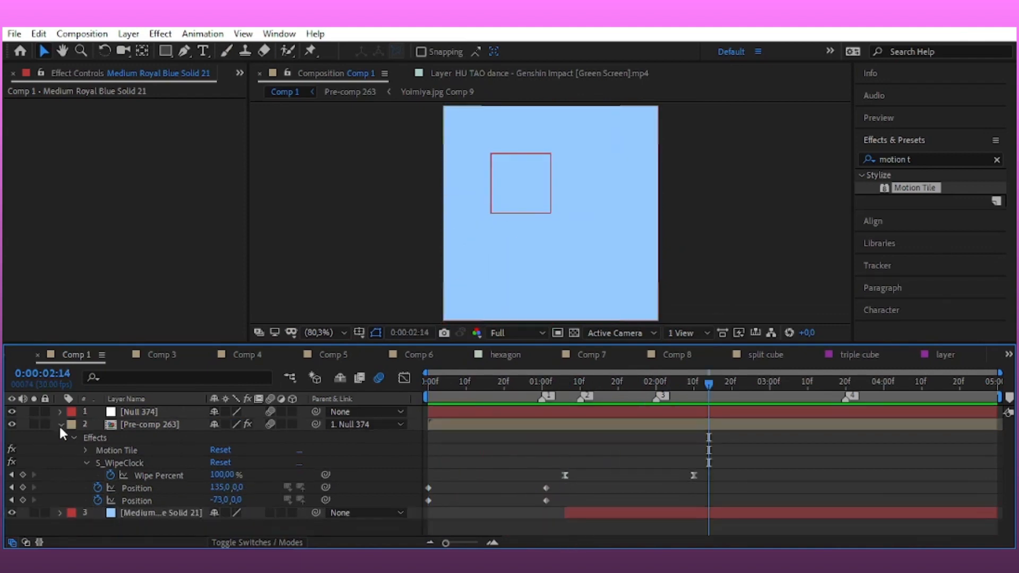
click(60, 425)
key(ctrl+a)
right_click(705, 435)
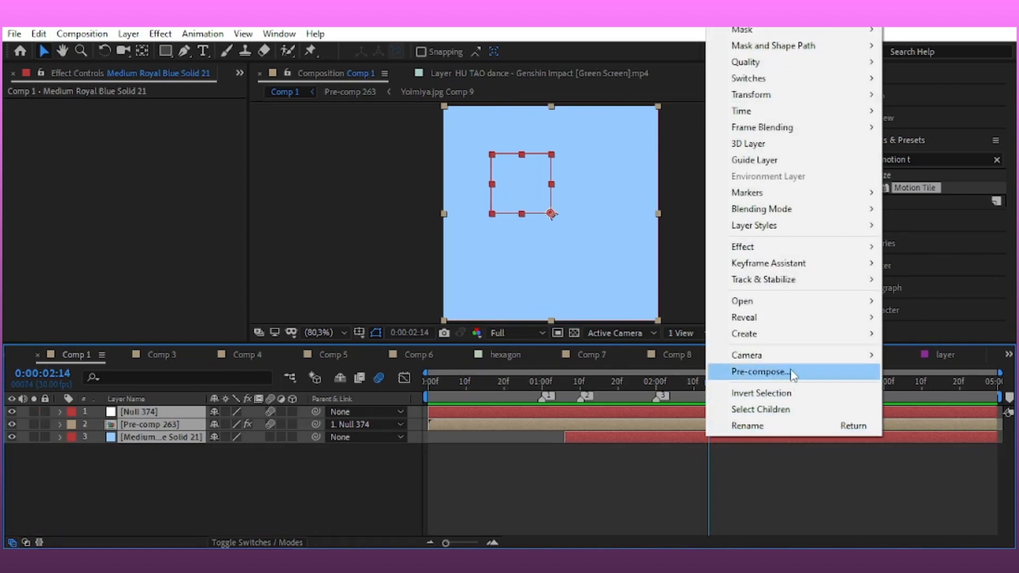
click(793, 370)
key(Return)
Save the project, show the proportional grid overlay, and scale Pre-comp 264 to 33%
key(ctrl+s)
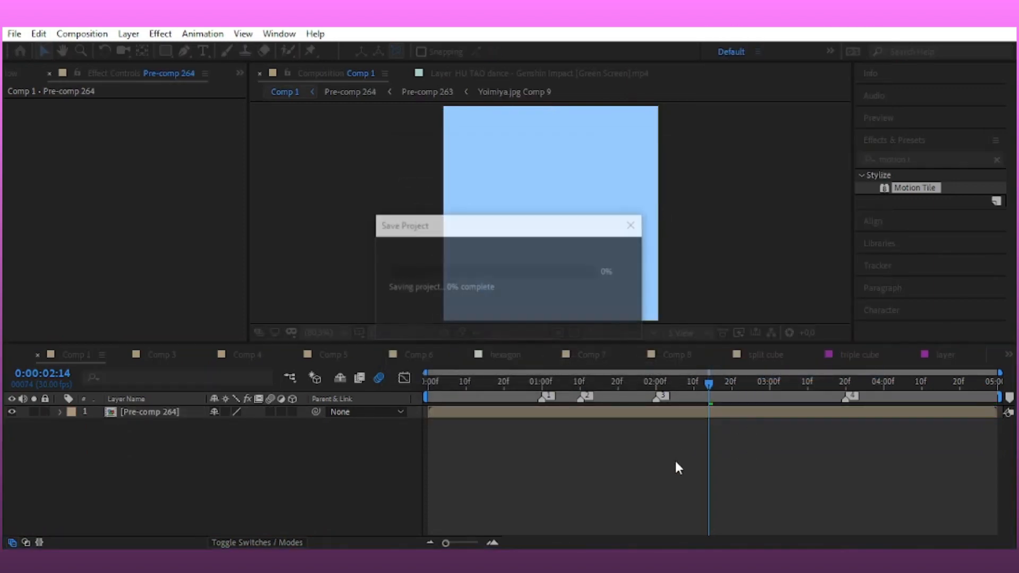
key(s)
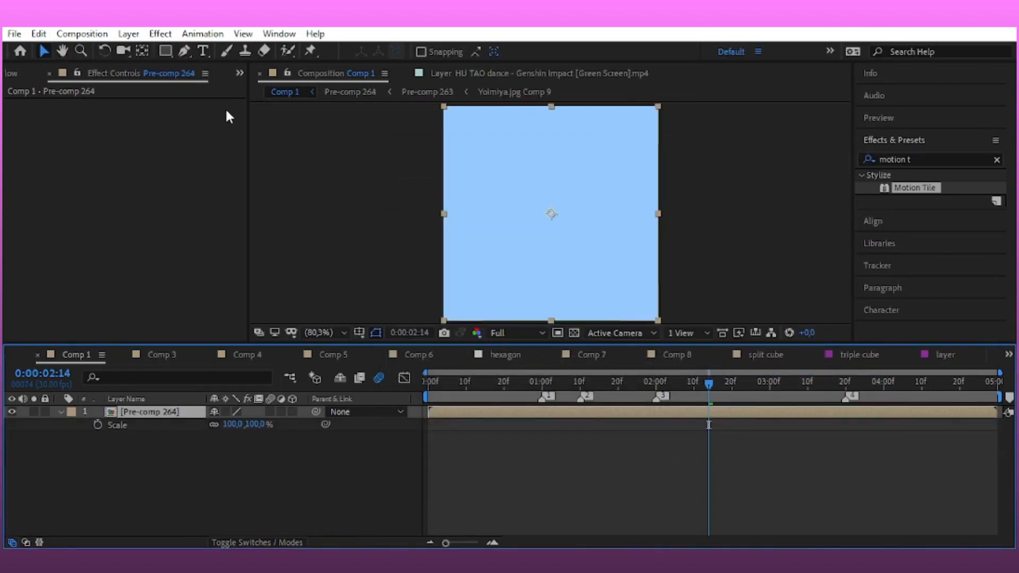
click(359, 333)
click(374, 387)
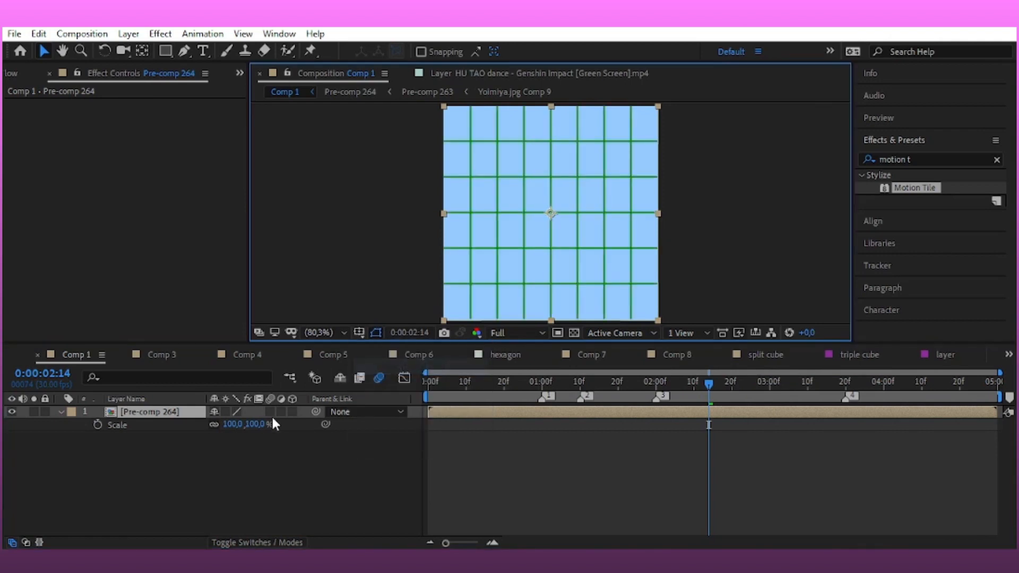
drag(254, 424, 237, 458)
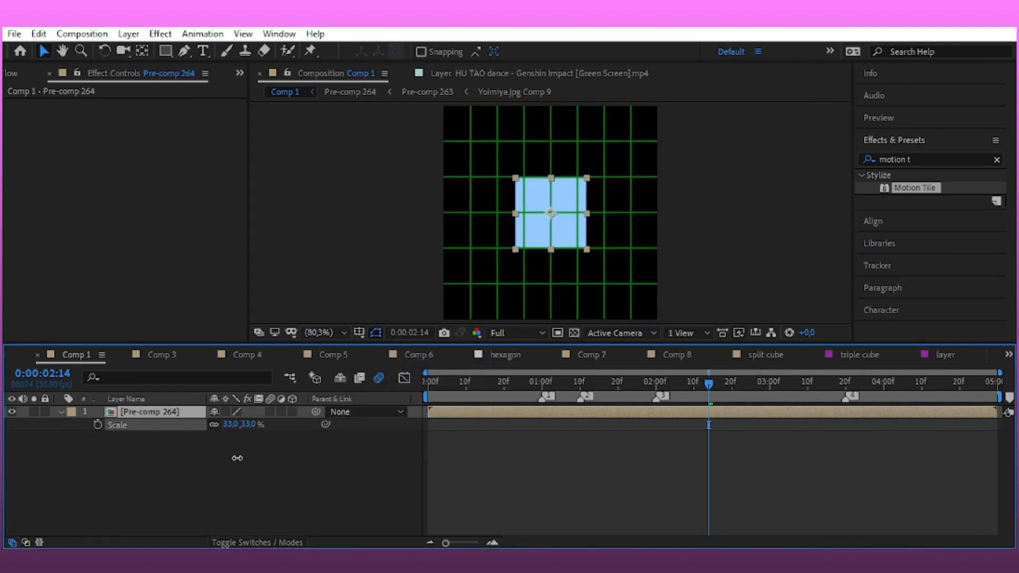
click(244, 461)
Create a pink 360 x 360 px solid above Pre-comp 264
click(128, 34)
mouse_move(137, 48)
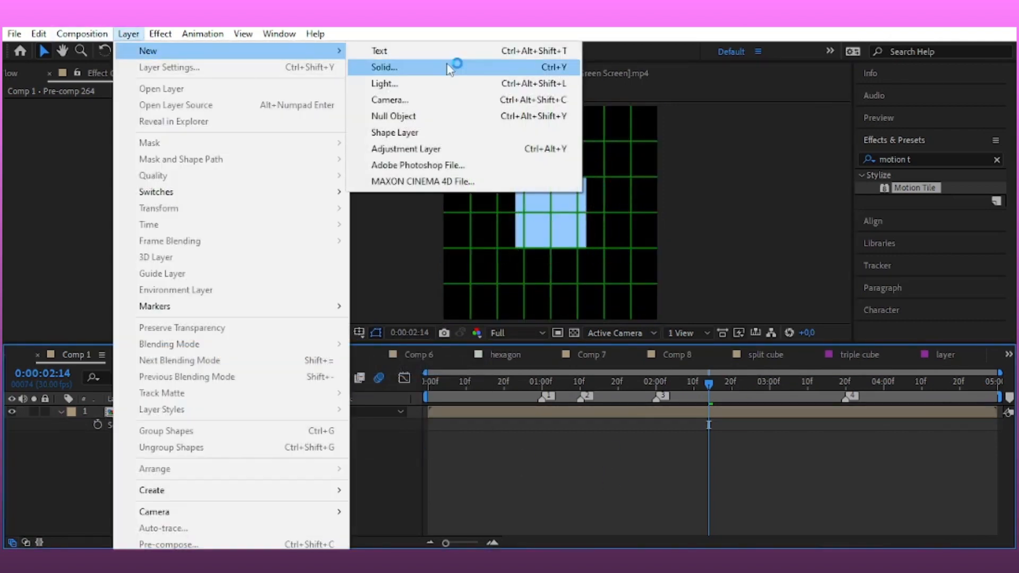
click(455, 66)
click(552, 365)
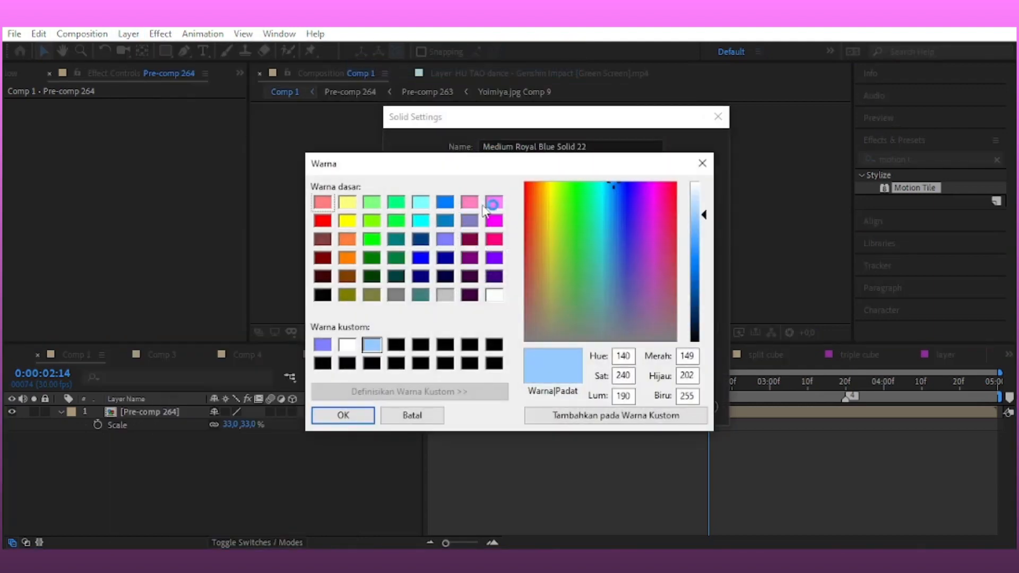
click(494, 203)
click(371, 415)
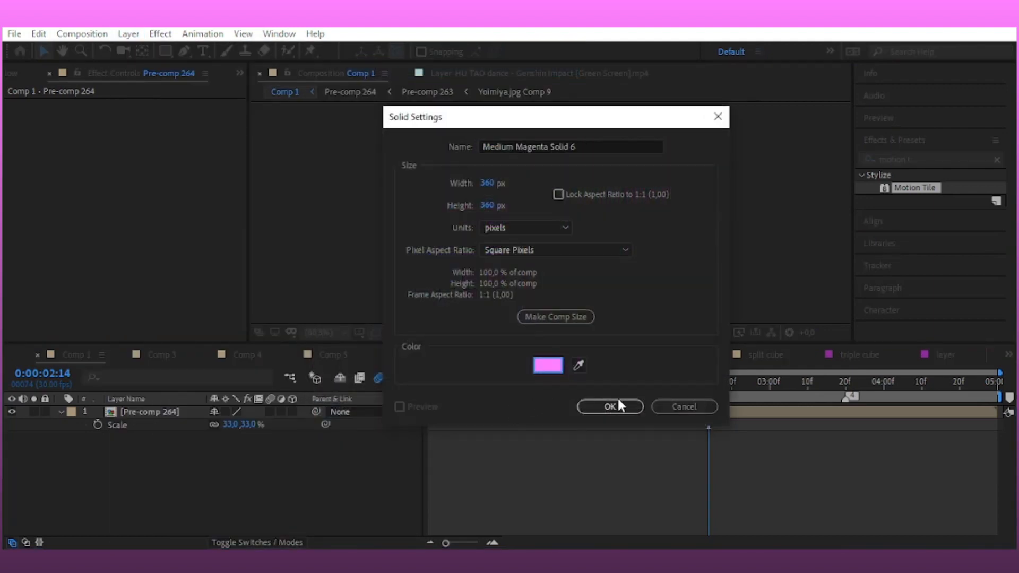
click(594, 406)
Scale the pink solid to 33% so it matches the size of the centre square
key(s)
drag(259, 425, 234, 447)
click(250, 424)
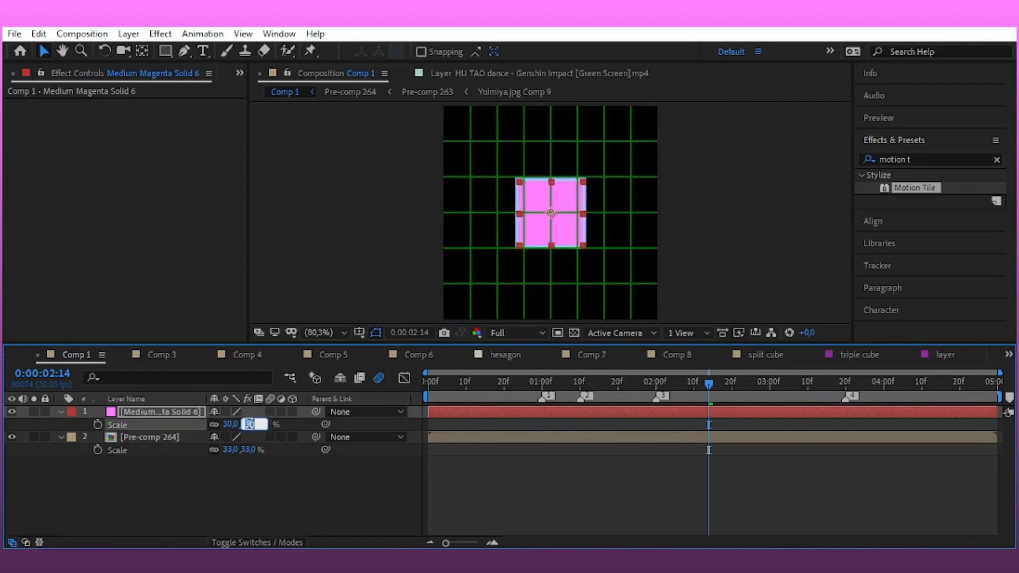
text(33)
key(Return)
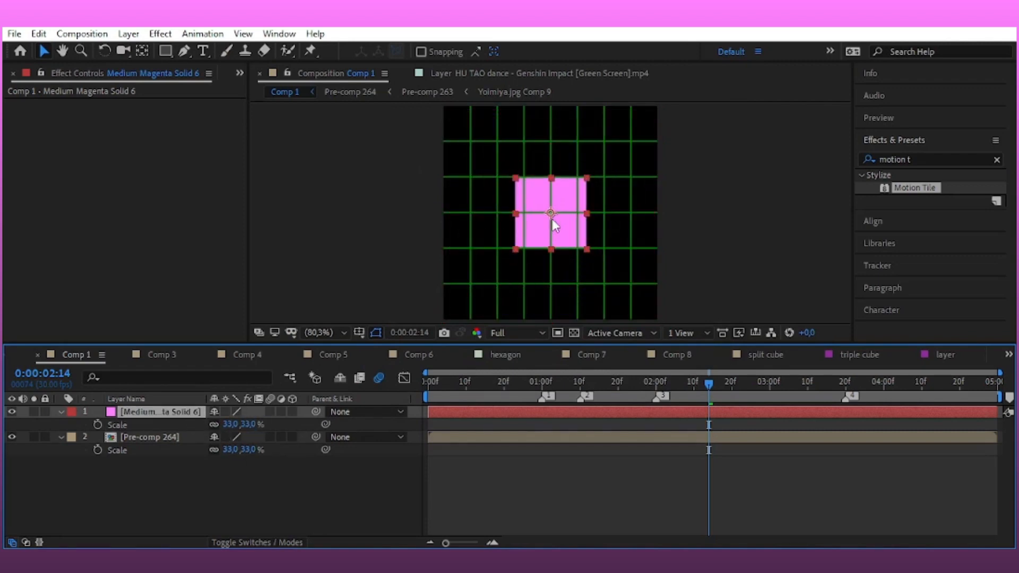
Enable snapping and place the pink solid in the lower-left corner of the composition
click(427, 52)
drag(550, 213, 480, 283)
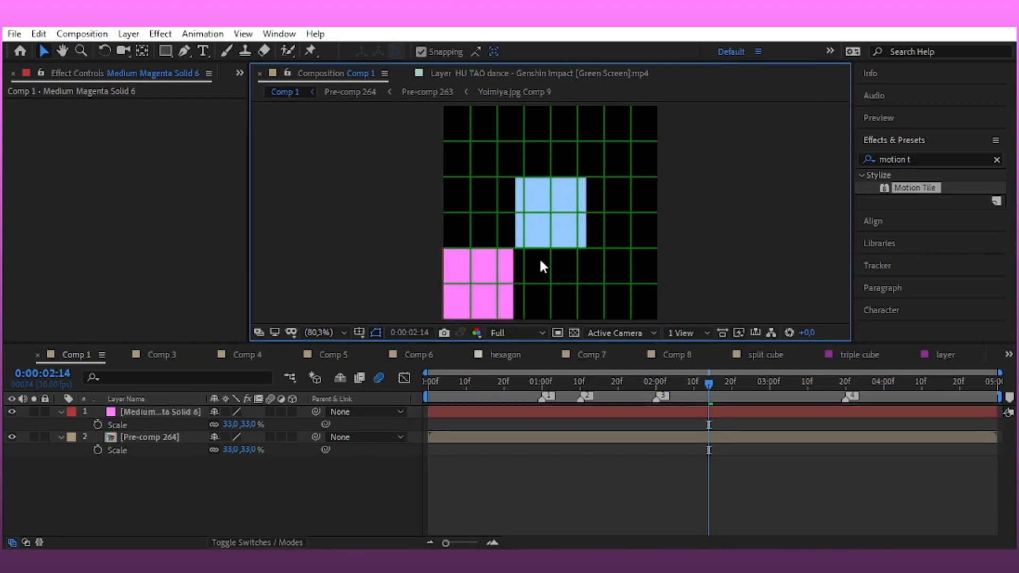
drag(497, 280, 499, 279)
Hide the grid and duplicate solids around Pre-comp 264 to form a checkerboard with light blue corners and pink edge squares
click(762, 215)
click(514, 266)
key(ctrl+d)
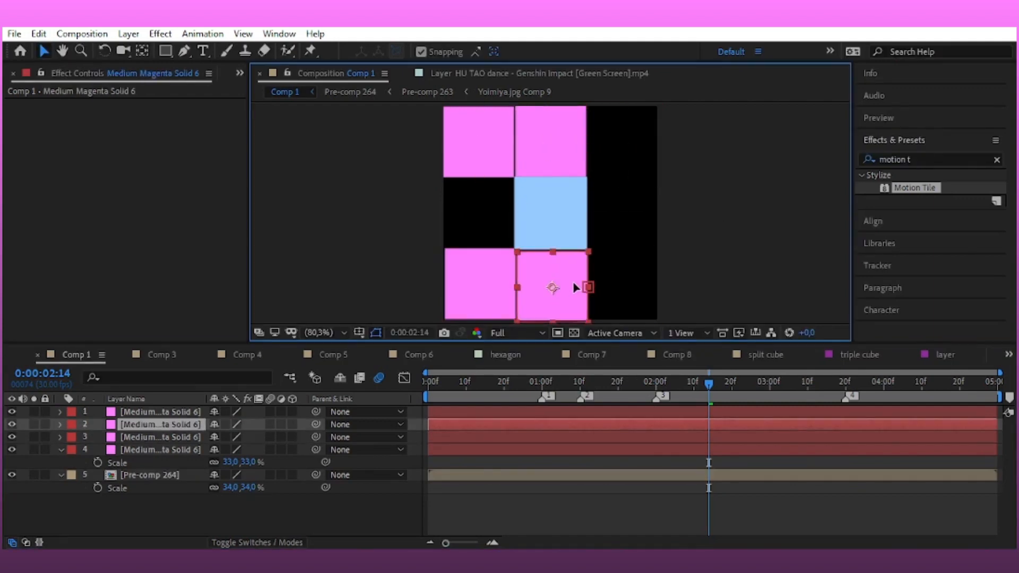
key(ctrl+shift+a)
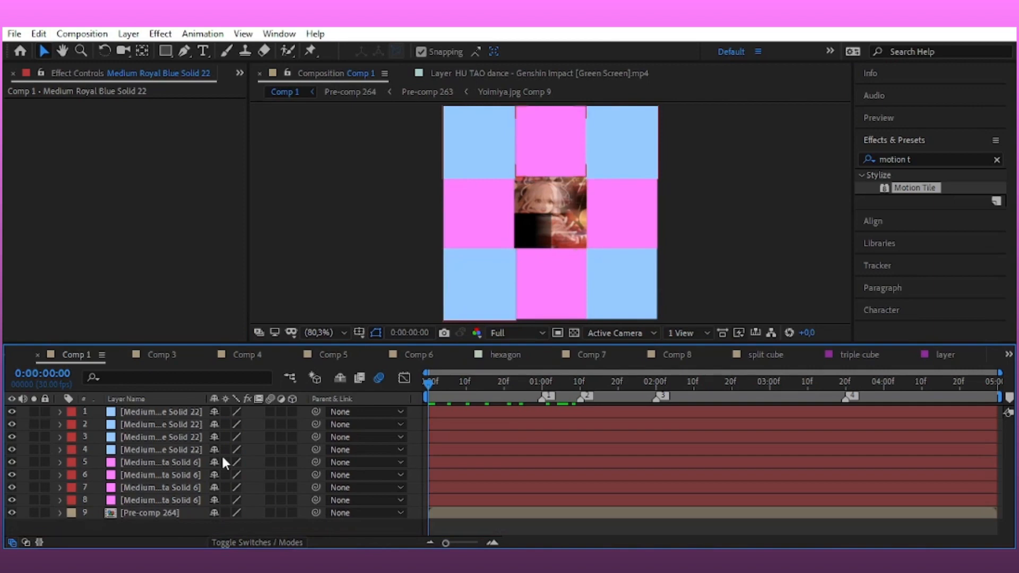
Add a null object above the checkerboard layers
click(128, 34)
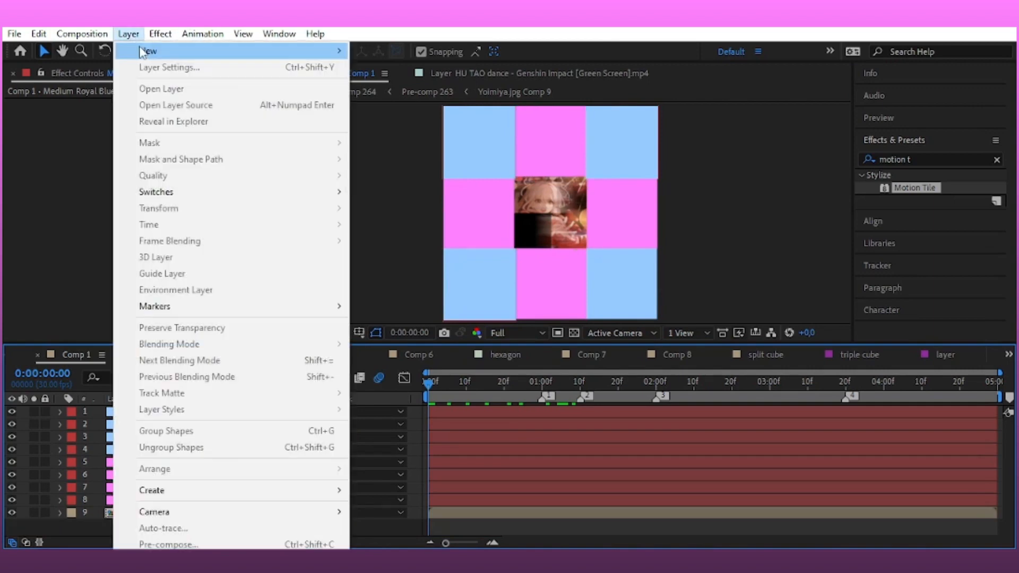
mouse_move(136, 50)
click(409, 110)
Enable motion blur and 3D on the layers, and parent all the solids and Pre-comp 264 to the null
drag(270, 411, 297, 438)
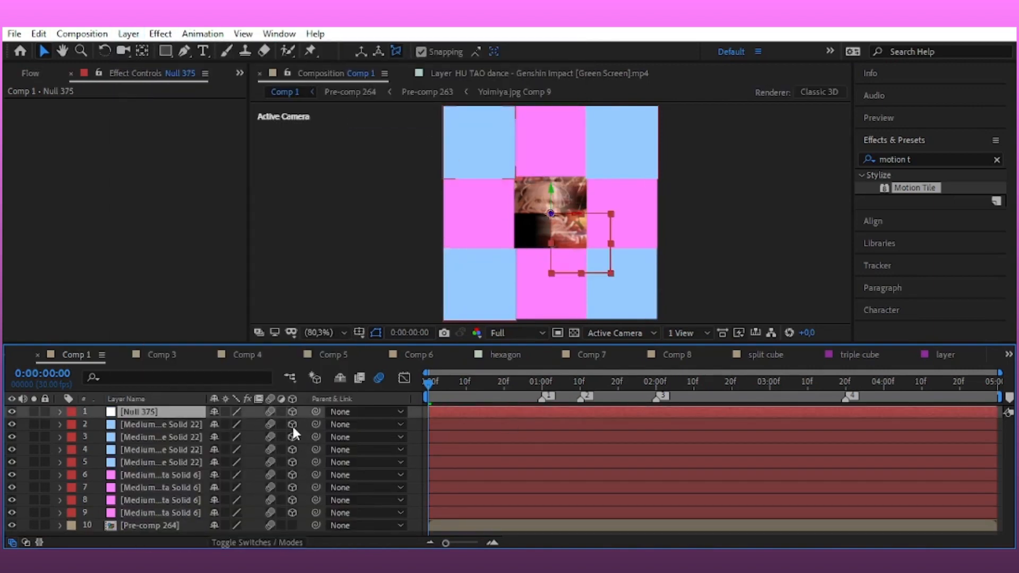
click(291, 525)
drag(91, 420, 188, 546)
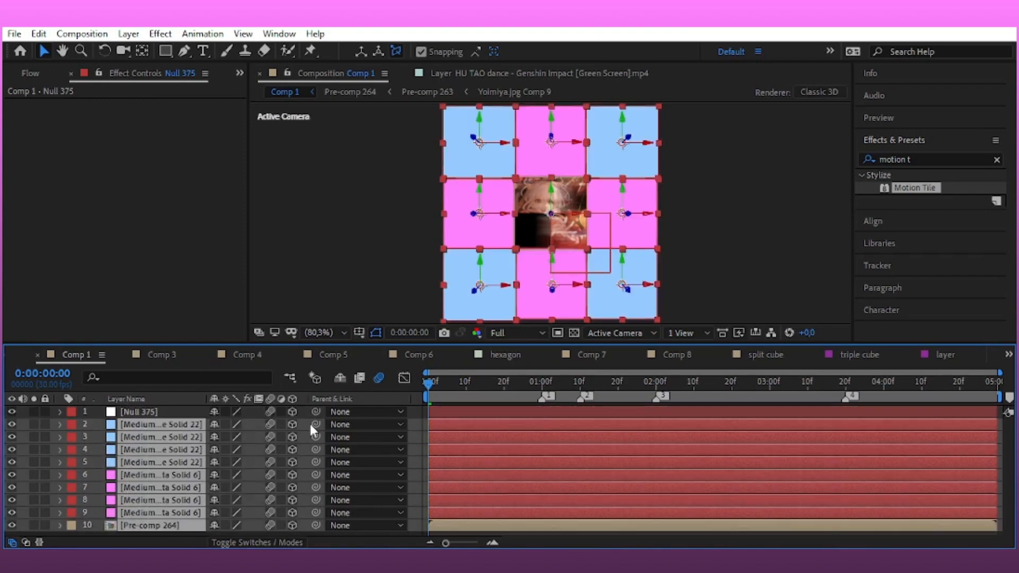
drag(312, 425, 193, 410)
Animate the null's Scale from 300% at 0:00:01:10 to 100% at about 0:00:02:10
drag(450, 395, 580, 416)
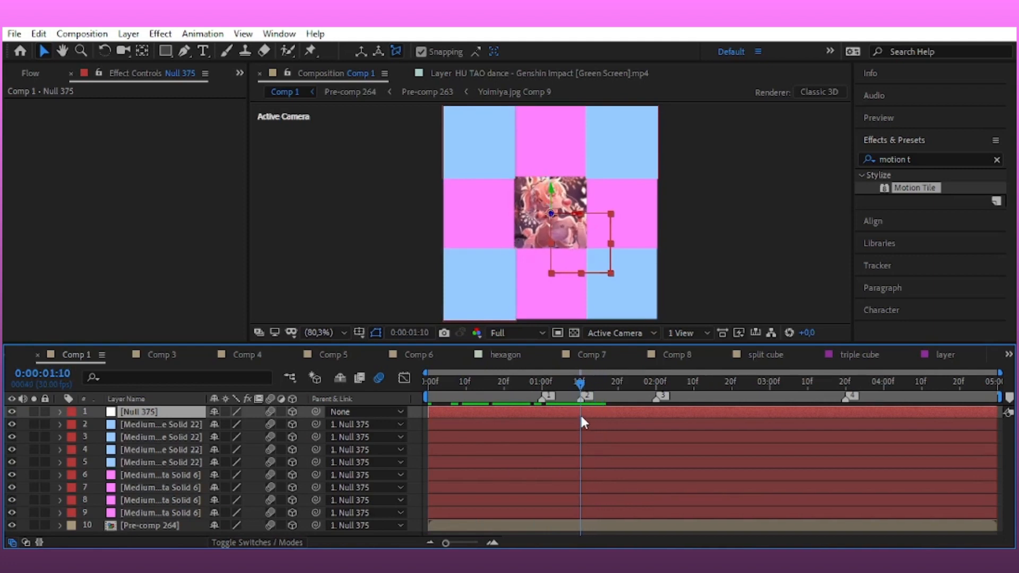
key(s)
click(97, 424)
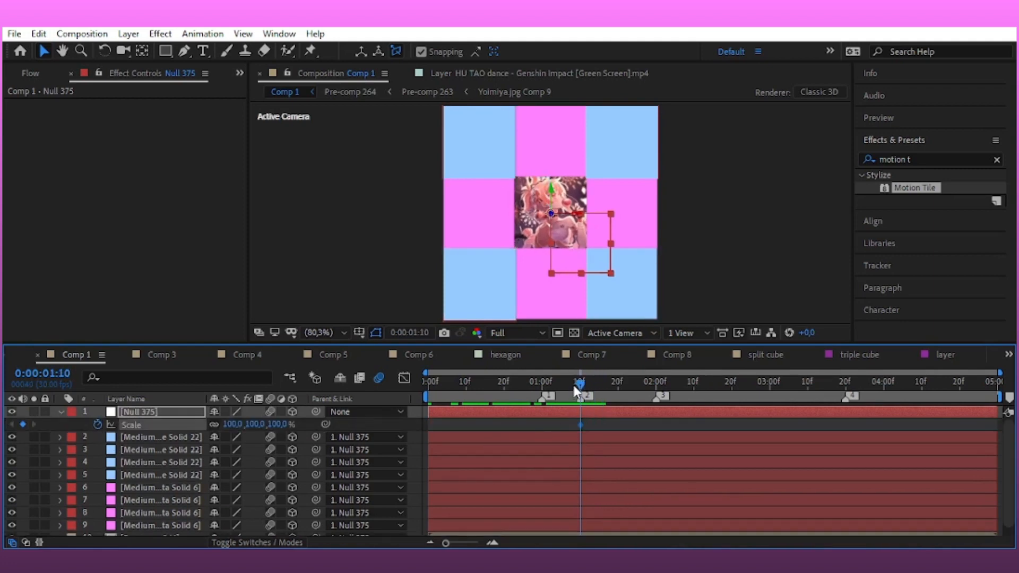
drag(585, 382, 579, 426)
click(579, 429)
drag(276, 425, 439, 440)
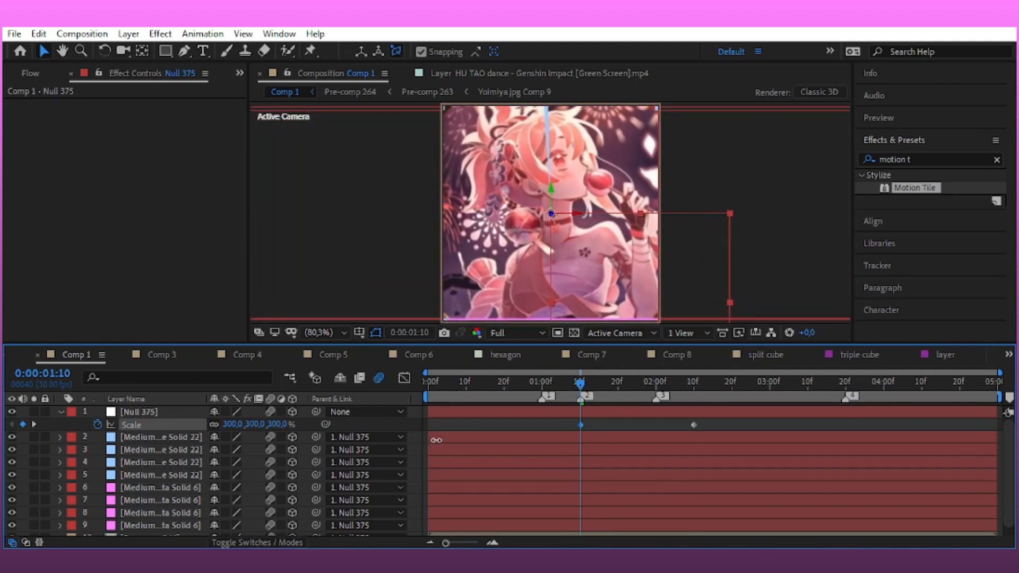
Apply Easy Ease to both Scale keyframes and reshape their speed curve for a longer slowdown at the end
drag(582, 389, 690, 384)
key(F9)
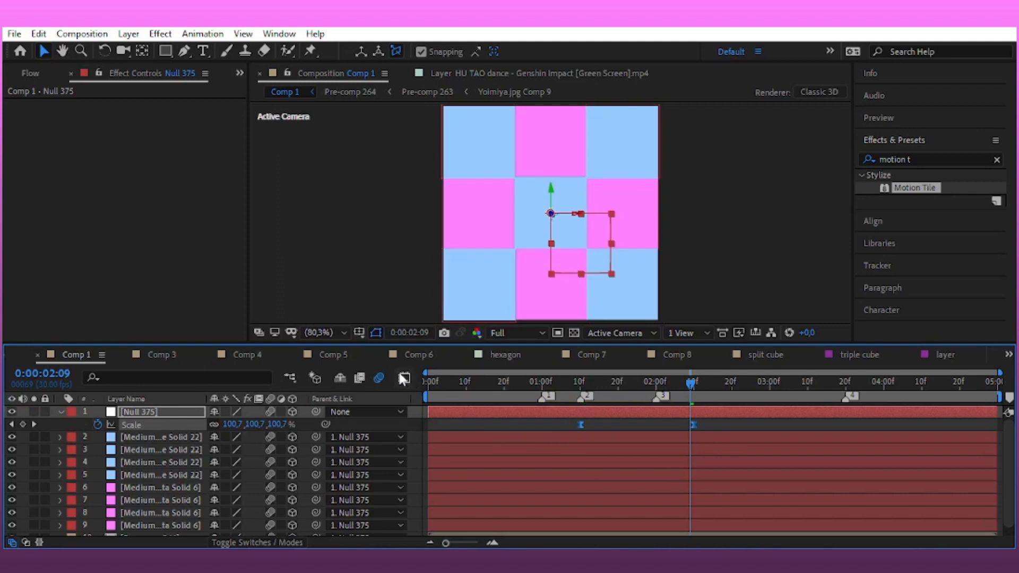
click(404, 377)
drag(741, 446, 655, 415)
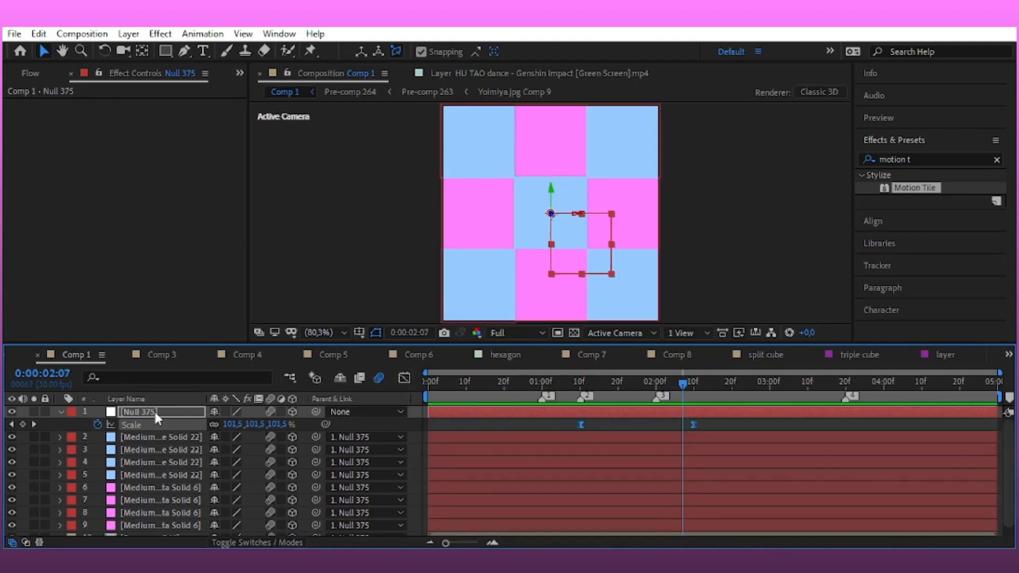
Add X, Y and Z Rotation keyframes to Null 375 at 0:00:02:07
click(156, 413)
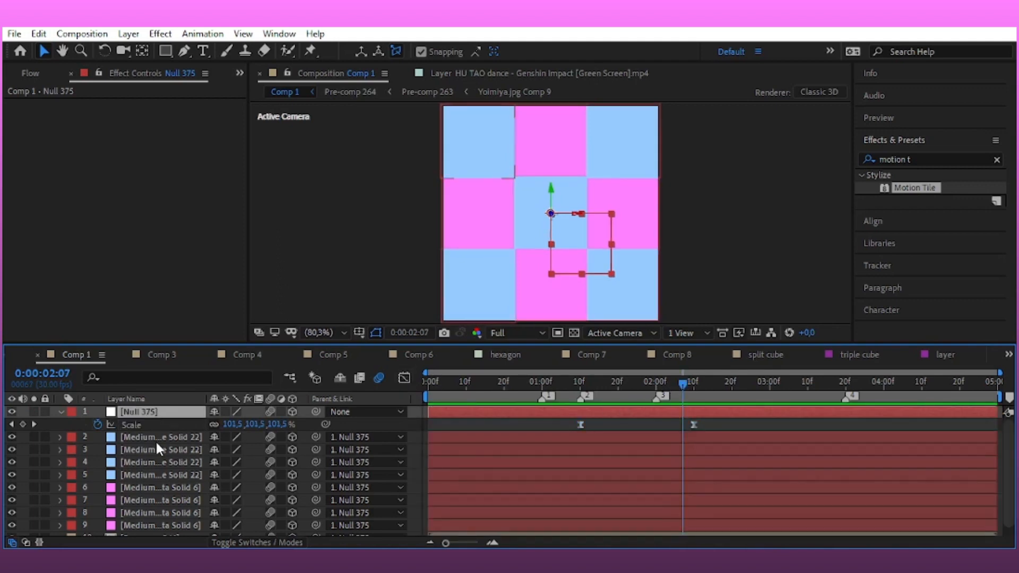
key(r)
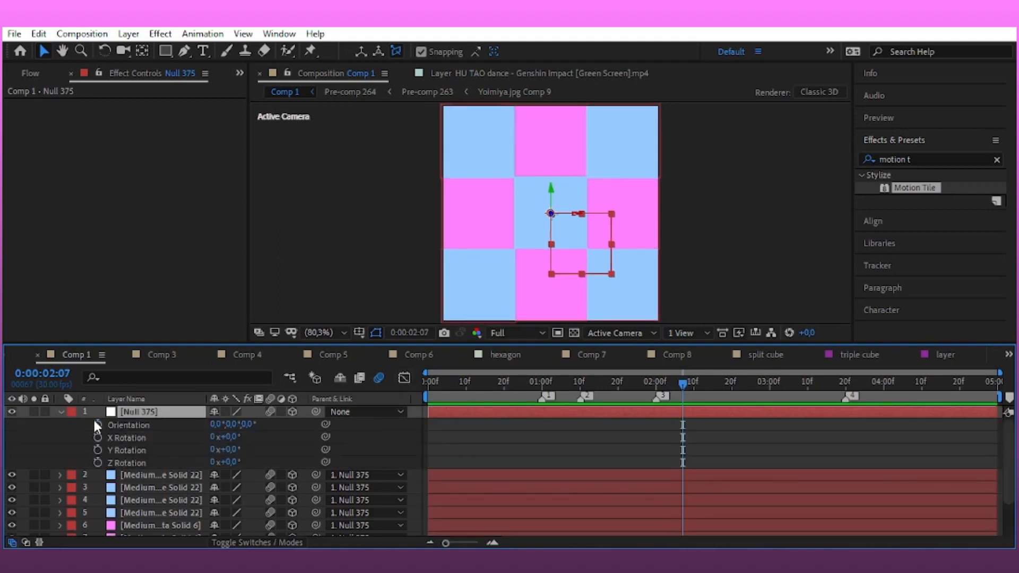
click(98, 437)
click(98, 449)
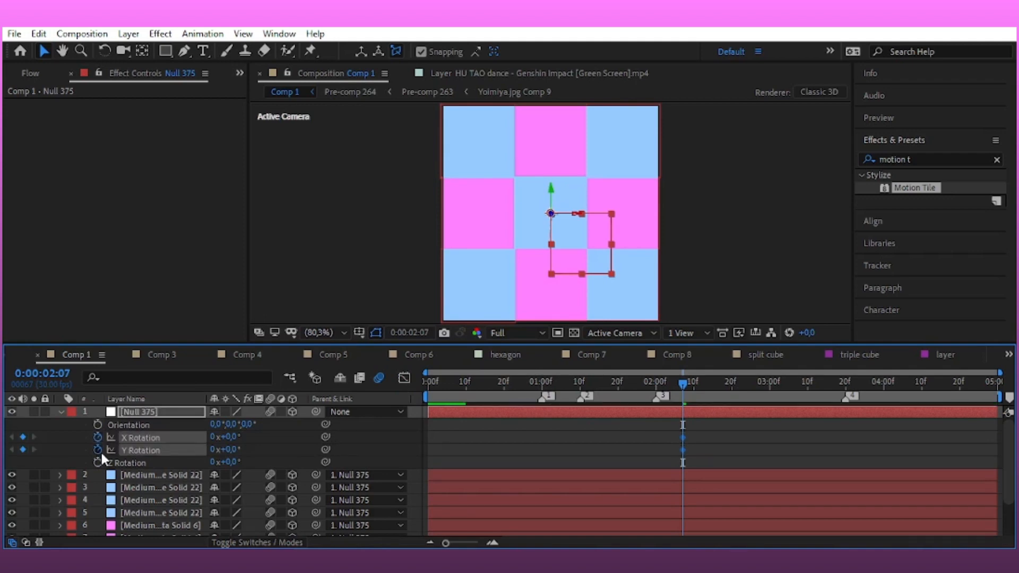
click(101, 460)
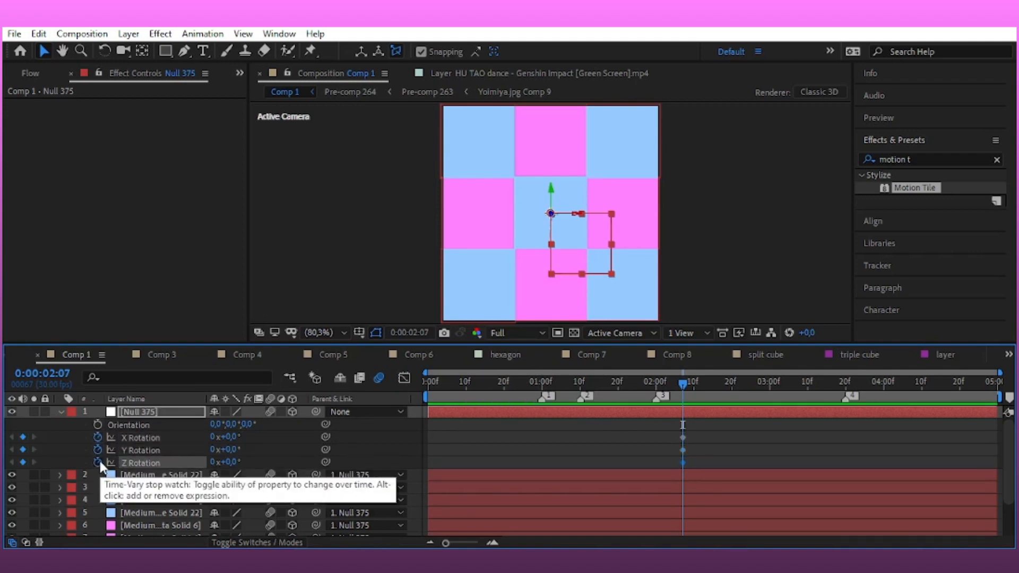
Add a Position keyframe to Null 375 and move the Position and Rotation keyframes earlier to about 0:00:01:24
key(p)
click(96, 425)
key(p)
key(u)
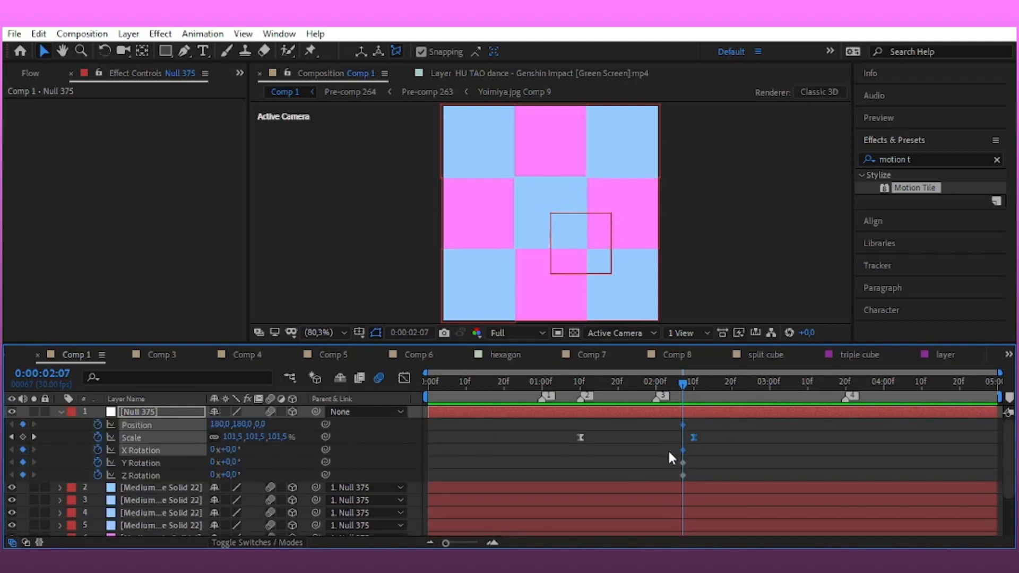
drag(652, 480, 632, 425)
Set Null 375's Z Rotation to -180° at 0:00:03:02
drag(683, 383, 777, 422)
click(777, 423)
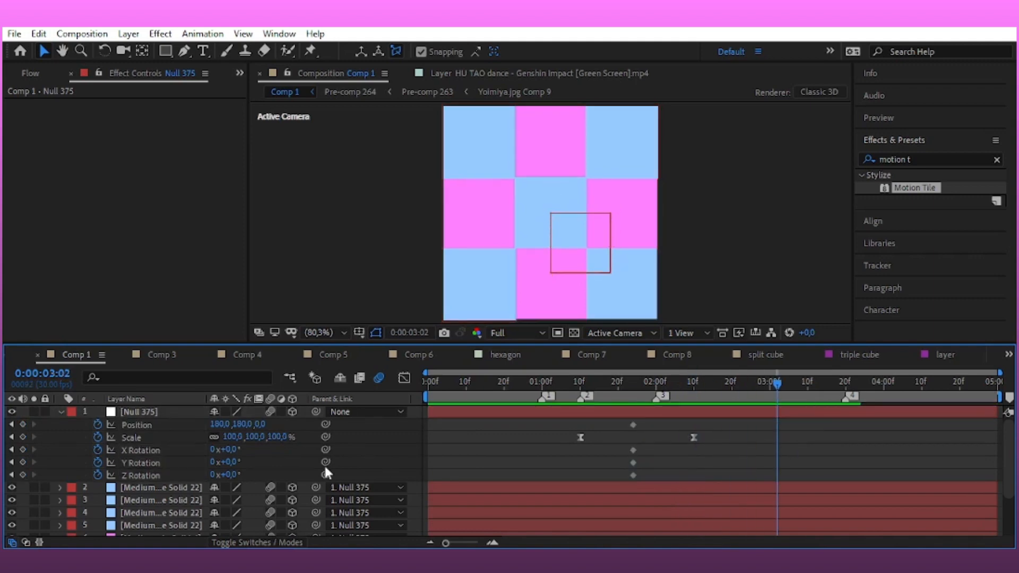
mouse_move(231, 473)
mouse_down()
mouse_move(217, 474)
mouse_move(229, 473)
mouse_up()
click(229, 474)
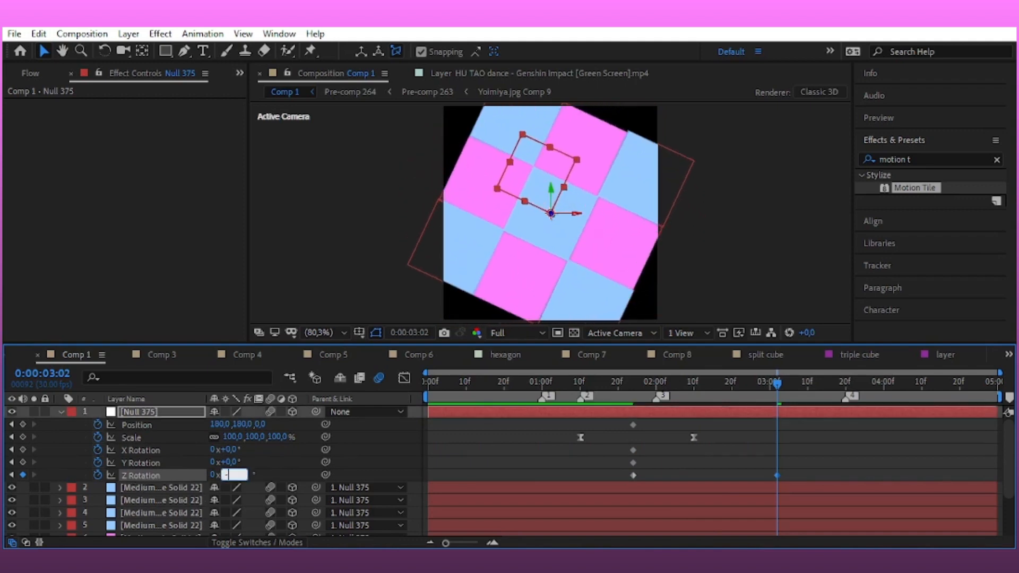
text(-180)
click(284, 466)
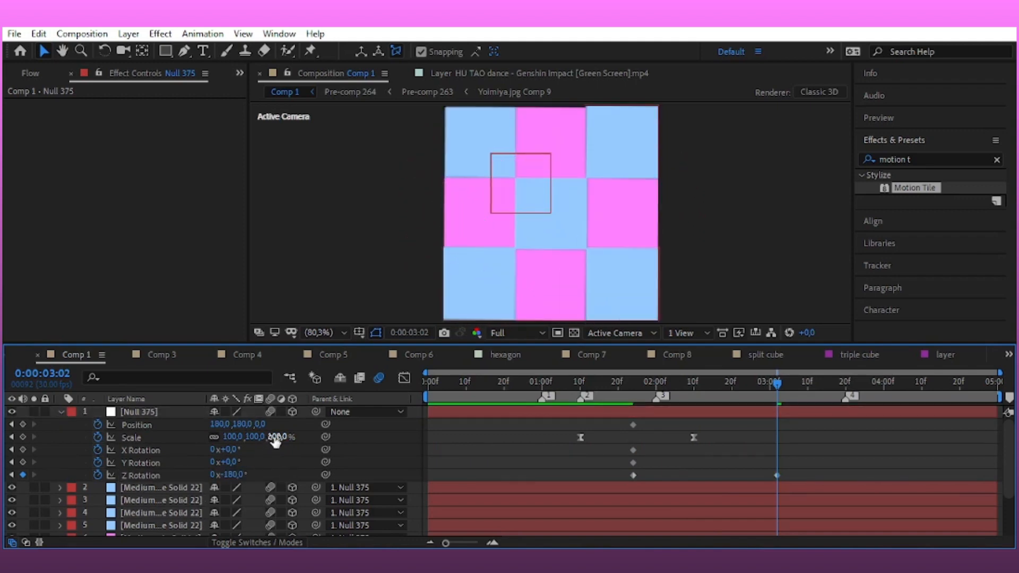
Set Null 375's X Rotation to -75° at 0:00:03:02, tilting the checkerboard into a floor
drag(273, 438, 211, 454)
key(ctrl+z)
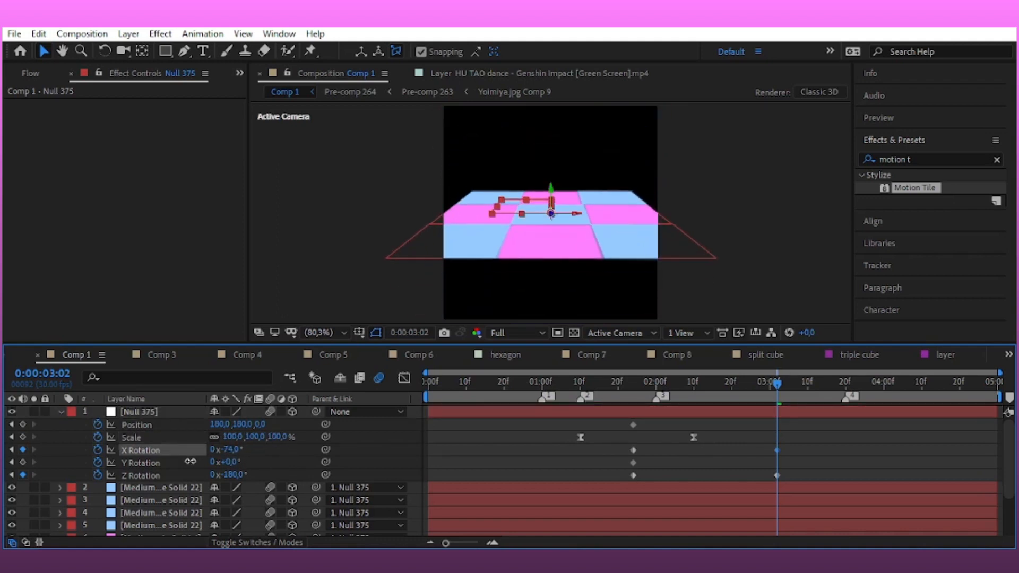
click(229, 450)
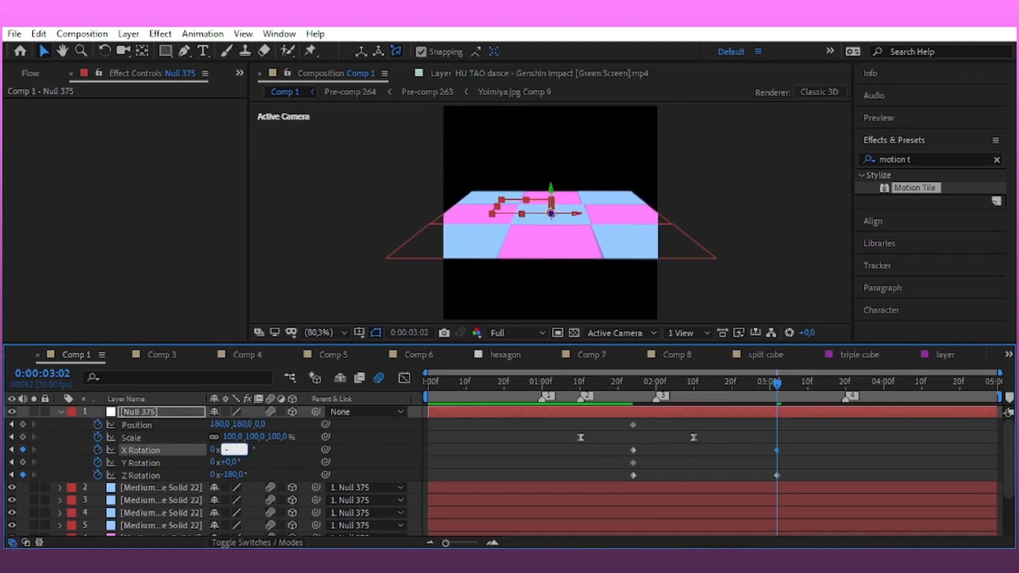
text(-75)
click(279, 460)
Try a 14° Y Rotation on Null 375, and delete both of its Y Rotation keyframes
drag(228, 466, 236, 465)
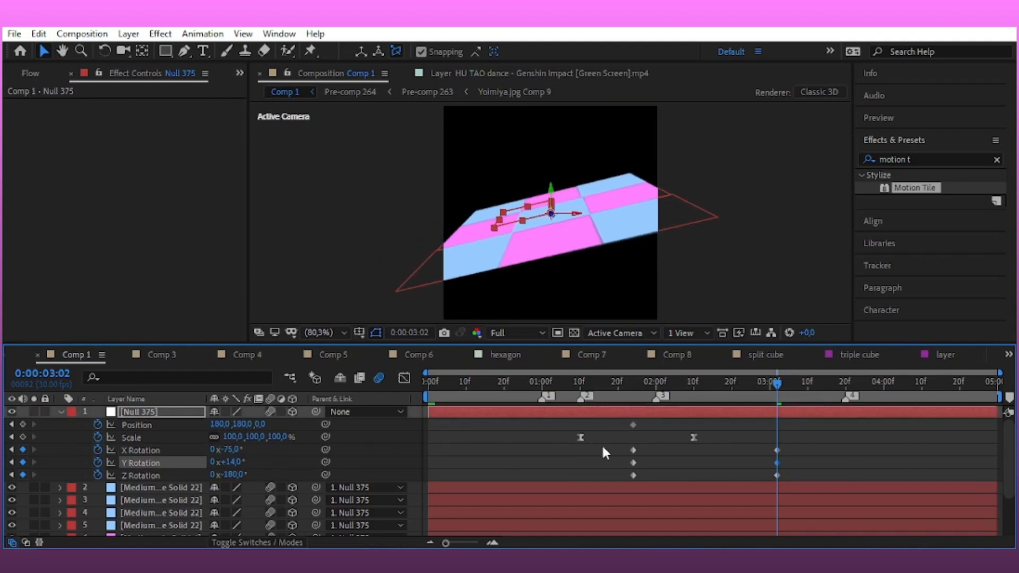
click(778, 469)
key(Delete)
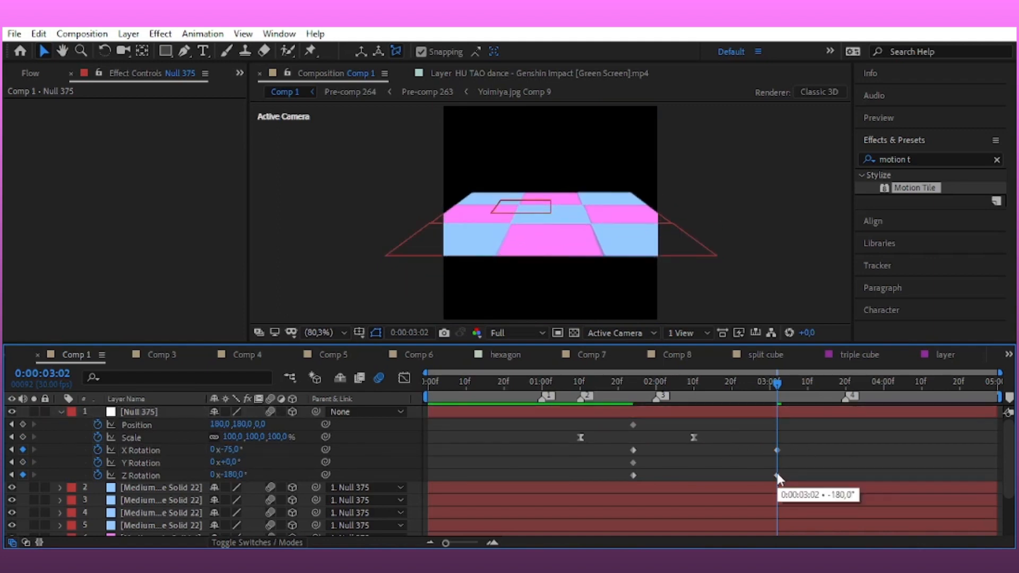
click(633, 463)
key(Delete)
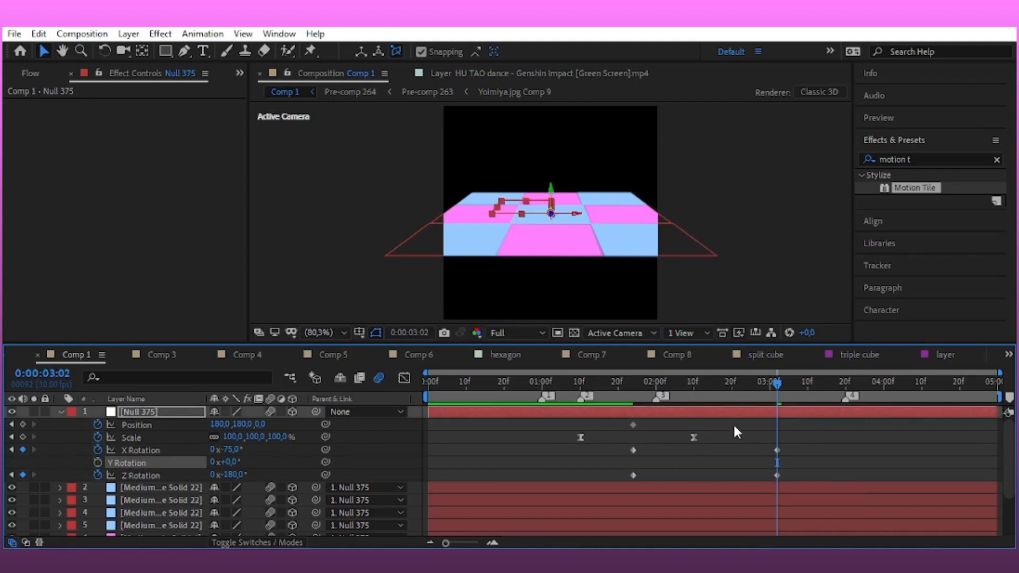
click(733, 423)
Add another null object above Null 375 and make it a 3D layer
click(129, 33)
mouse_move(133, 48)
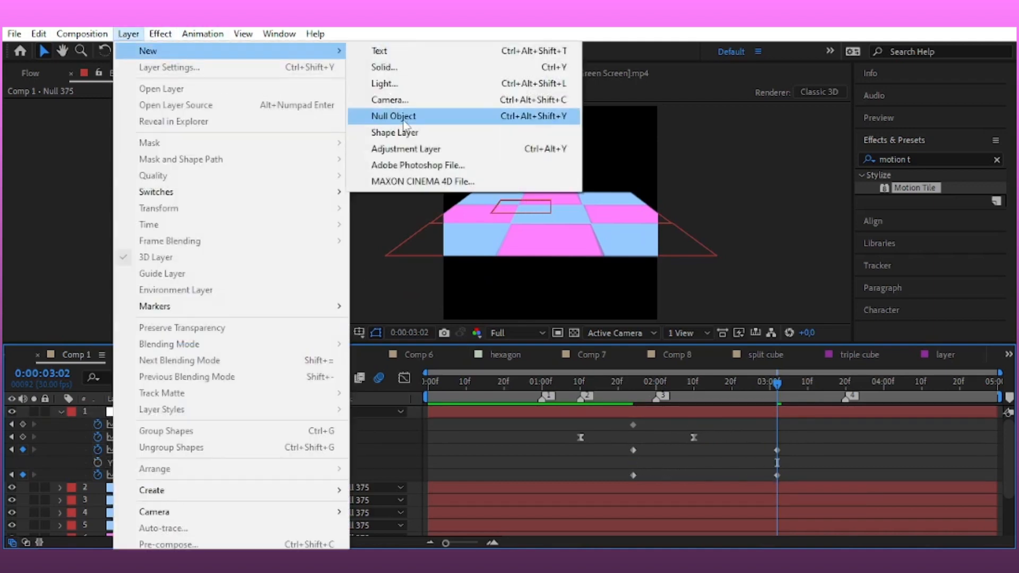
click(404, 111)
click(292, 412)
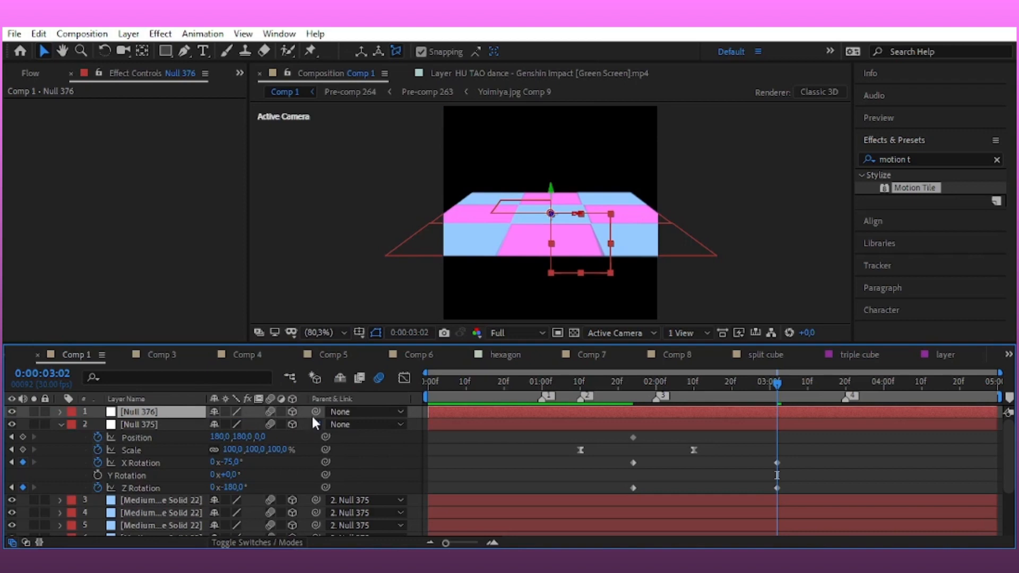
Parent Null 375 to Null 376, and animate Null 376's Scale from 100% at Null 375's first rotation keyframes to 63% at 0:00:03:02
drag(315, 424, 139, 412)
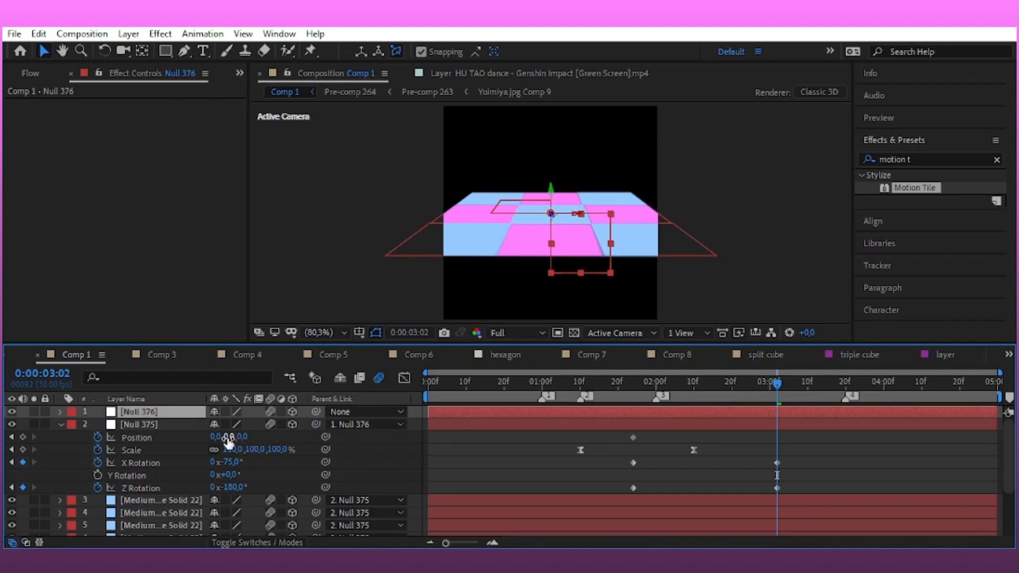
key(alt+shift+s)
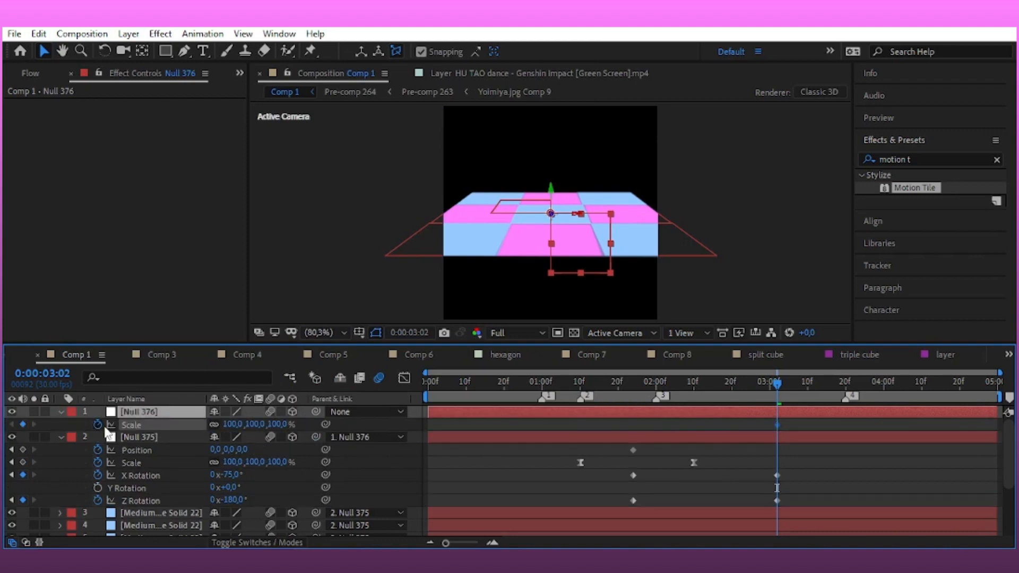
drag(777, 425, 641, 447)
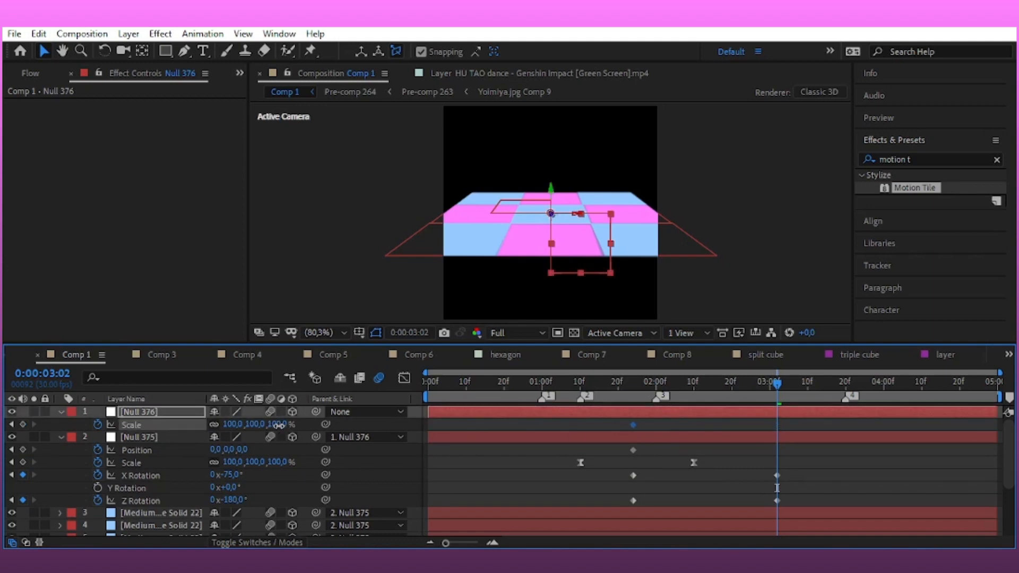
drag(279, 425, 268, 436)
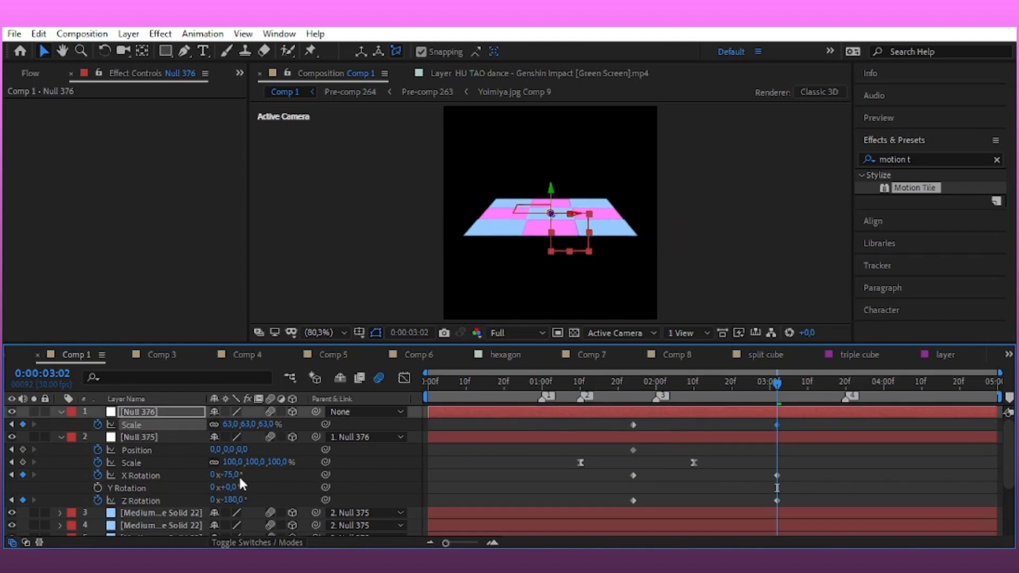
Set Null 375's Z Rotation to -135° at 0:00:03:02, and delete the trial 108% Scale keyframe
drag(228, 474, 262, 496)
key(ctrl+z)
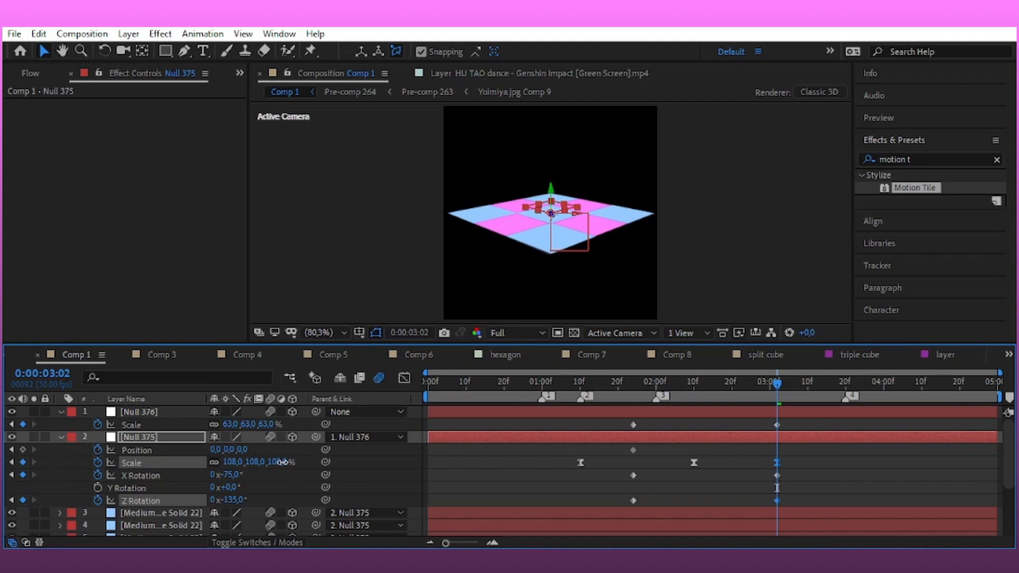
key(Delete)
click(864, 454)
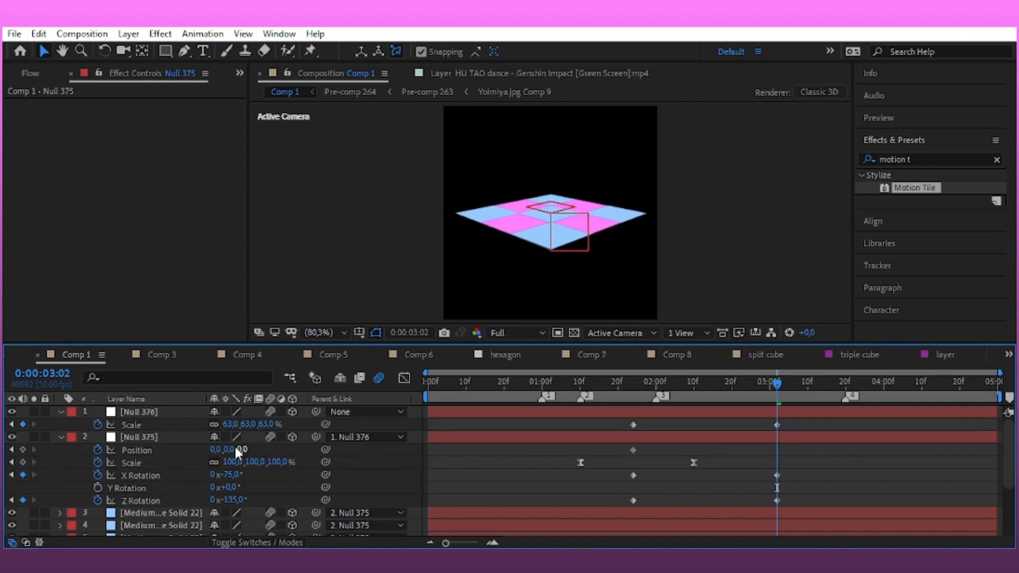
At 0:00:03:02, set Null 375's Position to 0, 78, 0 and X Rotation to -83°, and Null 376's Scale to 67%
drag(231, 451, 273, 451)
drag(229, 480, 227, 479)
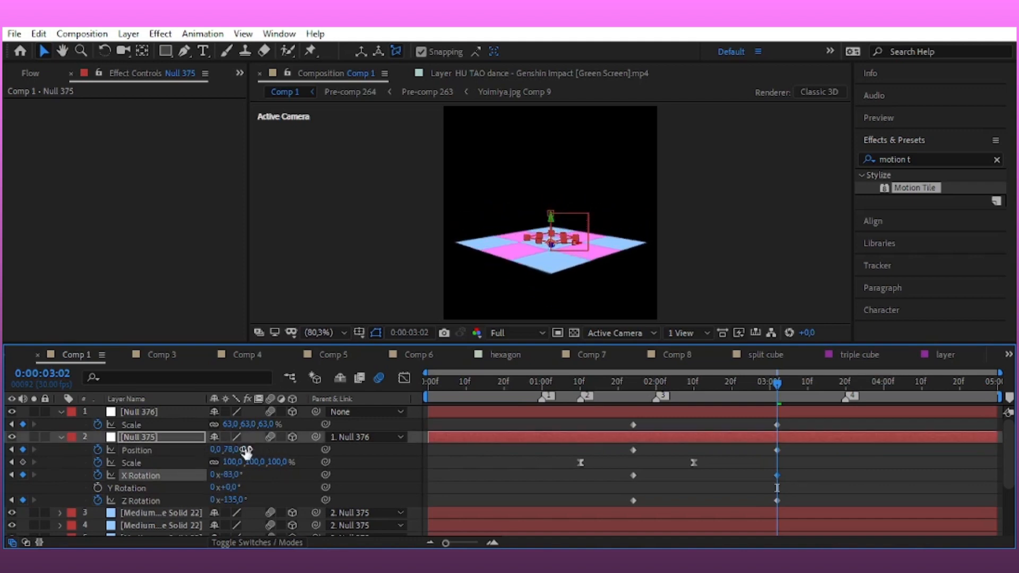
drag(262, 431, 270, 431)
Easy-ease Null 376's Scale and Null 375's Position keyframes, and shape their speed graphs into a sharp peak midway
drag(776, 383, 674, 412)
drag(800, 419, 626, 451)
key(F9)
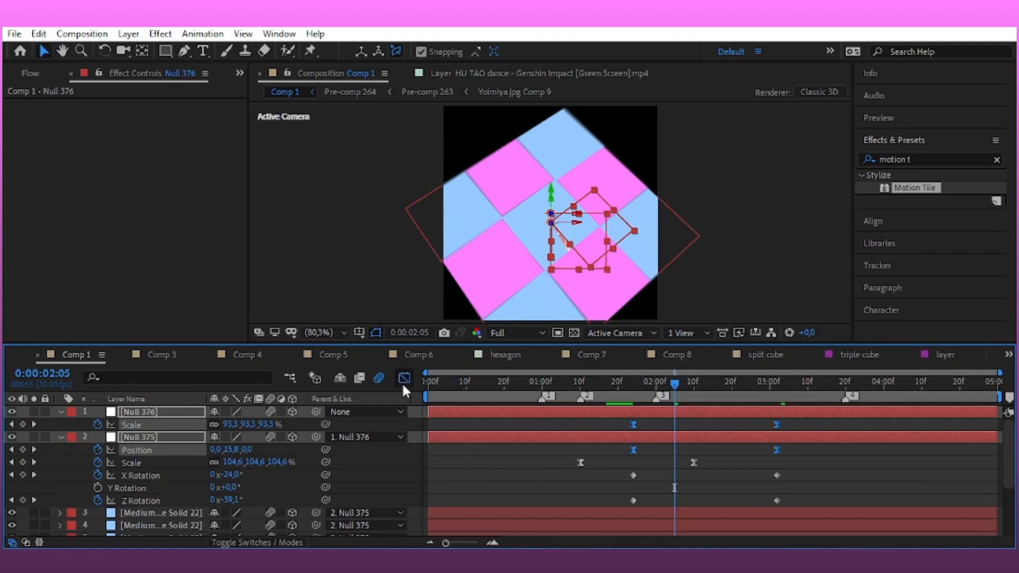
click(403, 382)
drag(812, 459, 534, 504)
drag(658, 478, 701, 478)
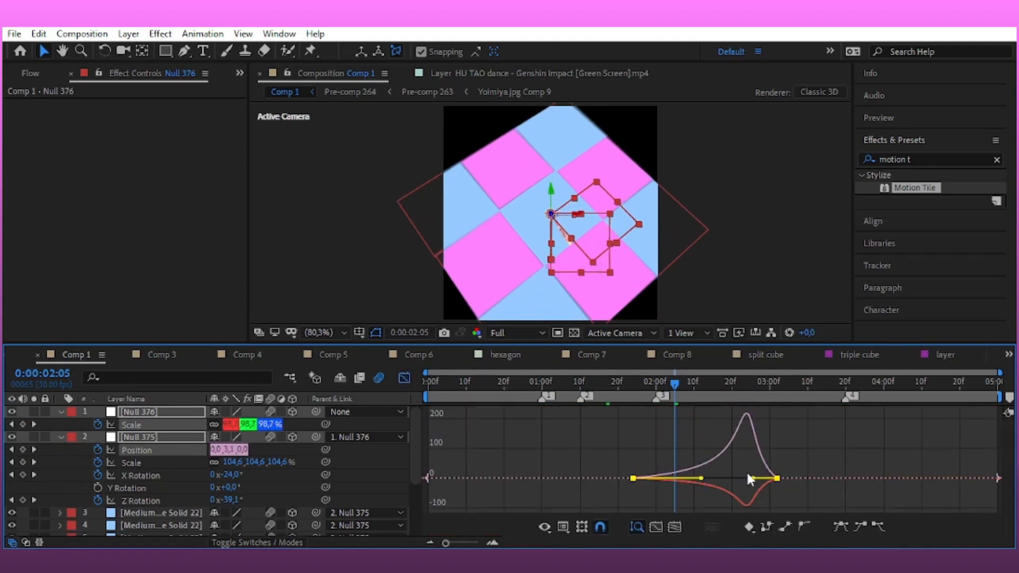
click(706, 477)
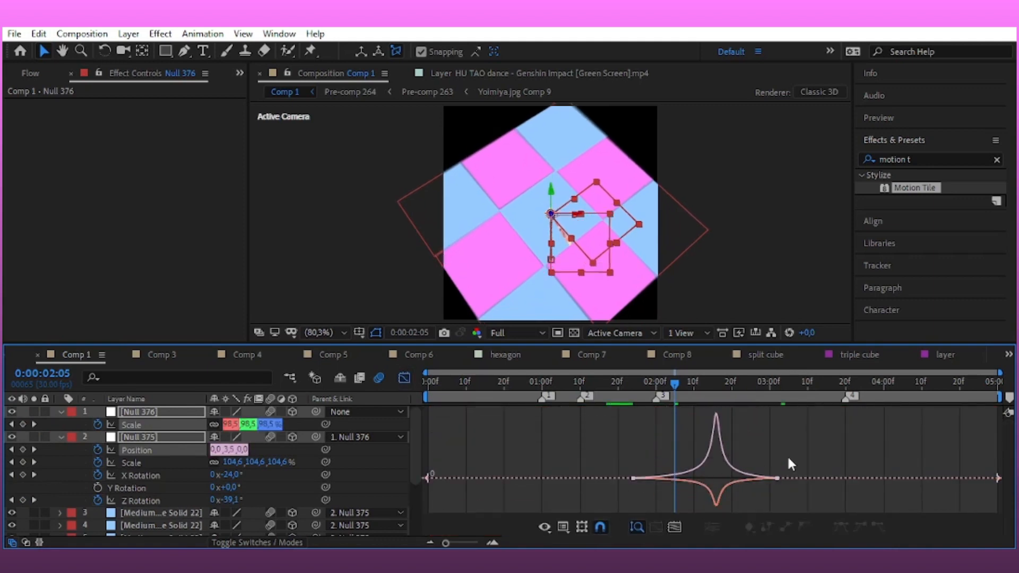
drag(789, 456, 631, 505)
drag(700, 478, 696, 479)
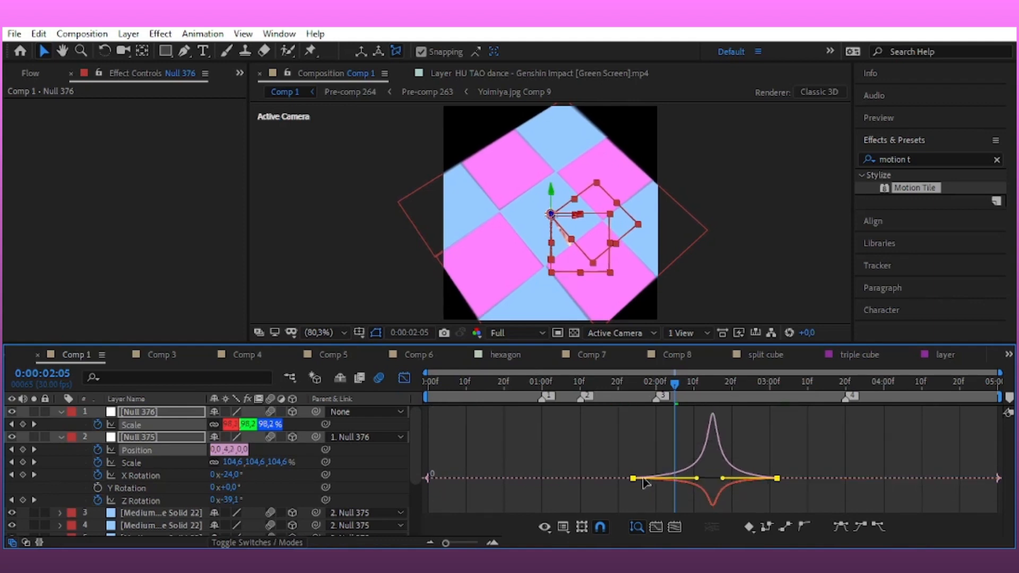
click(404, 378)
Ease Null 375's X and Z Rotation keyframes into a sharp mid-move speed peak, and preview the animation from 0:00:01:09
drag(795, 476, 526, 507)
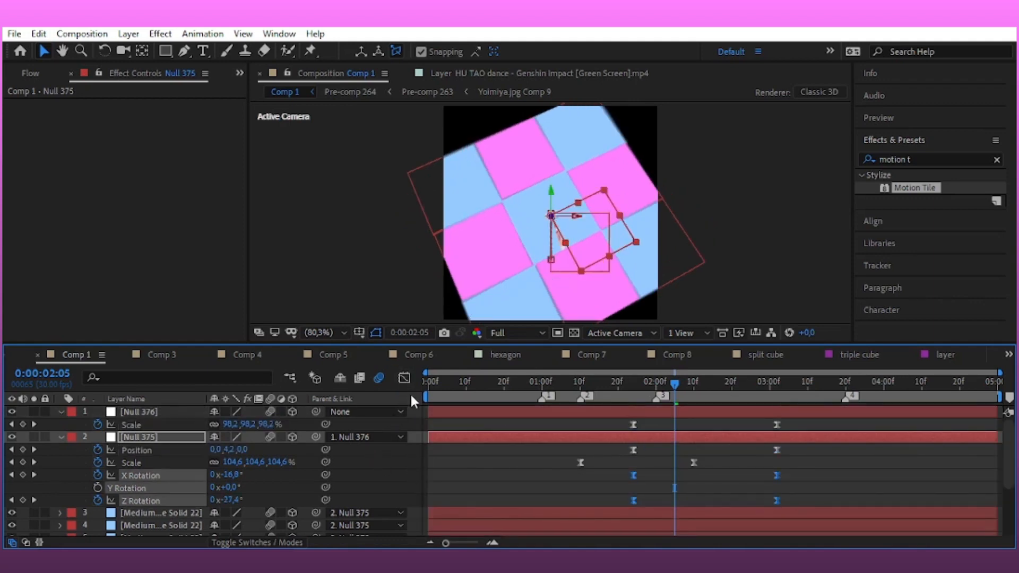
click(404, 378)
drag(867, 444, 689, 413)
drag(753, 413, 720, 413)
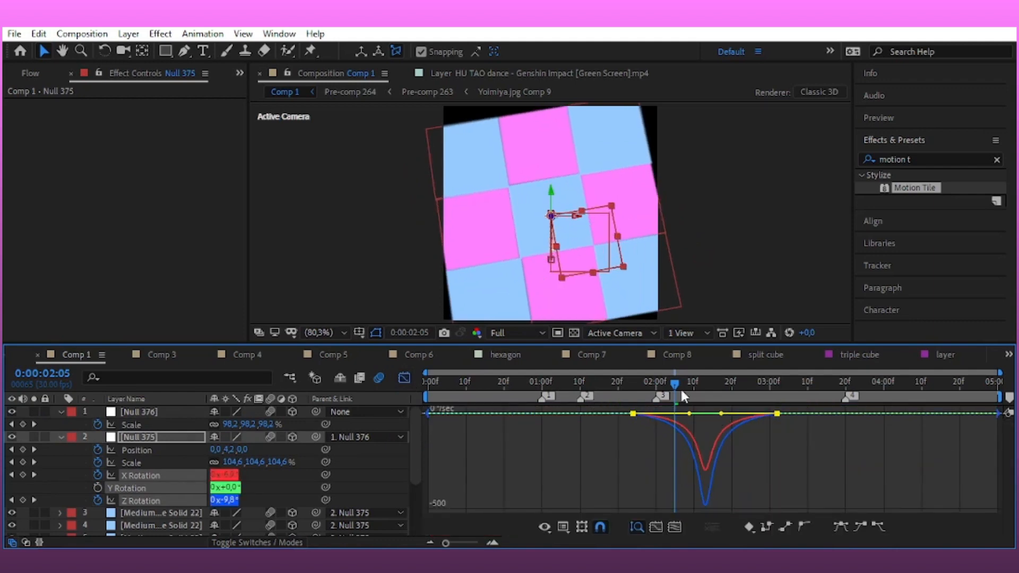
drag(675, 383, 571, 416)
key(space)
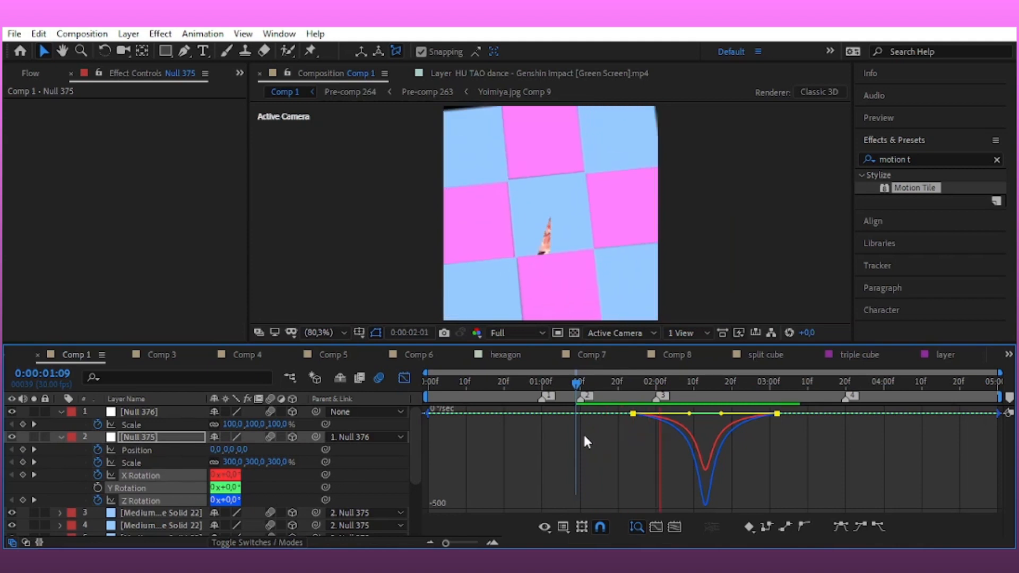
click(402, 377)
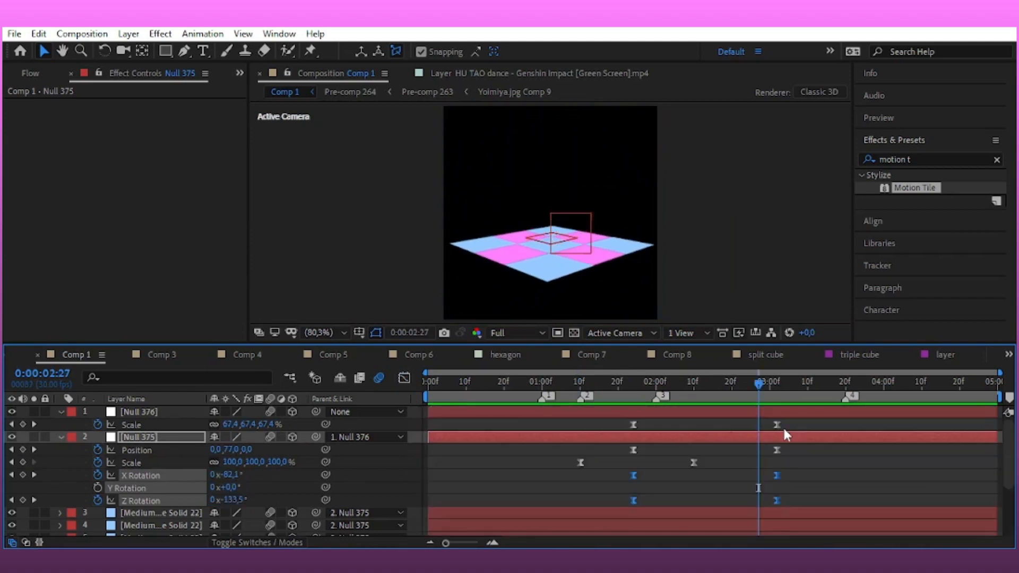
Shift Null 376's Scale and Null 375's Position and rotation keyframes two frames earlier so the move ends at 0:00:03:00
drag(794, 417, 624, 426)
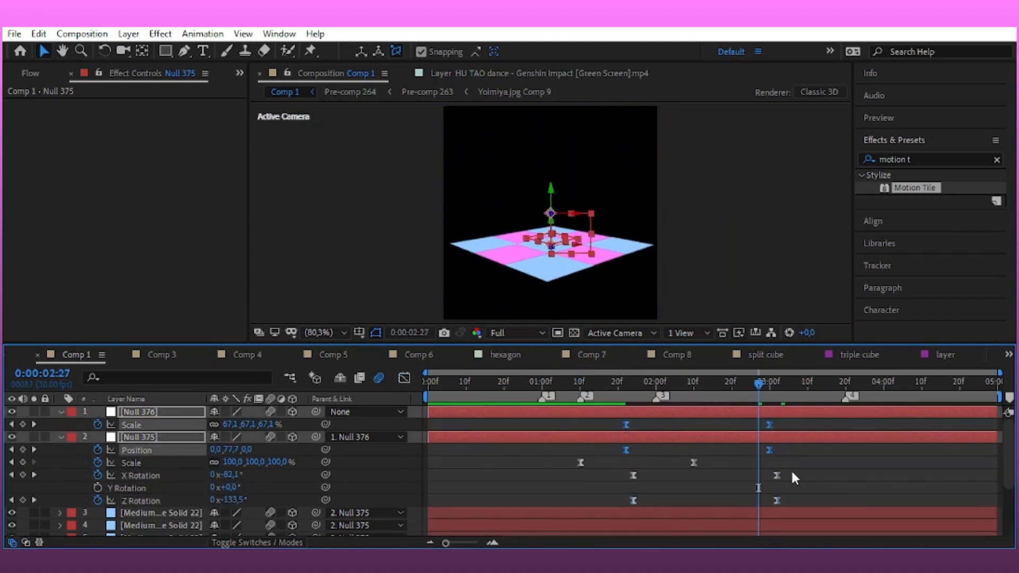
drag(792, 472, 626, 474)
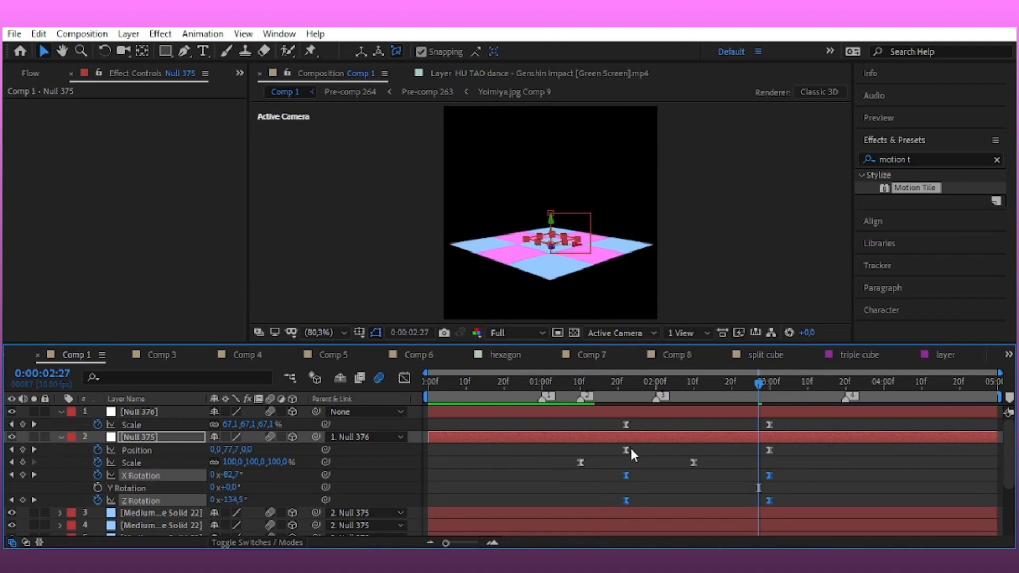
drag(626, 383, 769, 424)
key(F2)
Search the project items for "hu" and place the HU TAO green-screen dance video at the top of Comp 1
click(33, 73)
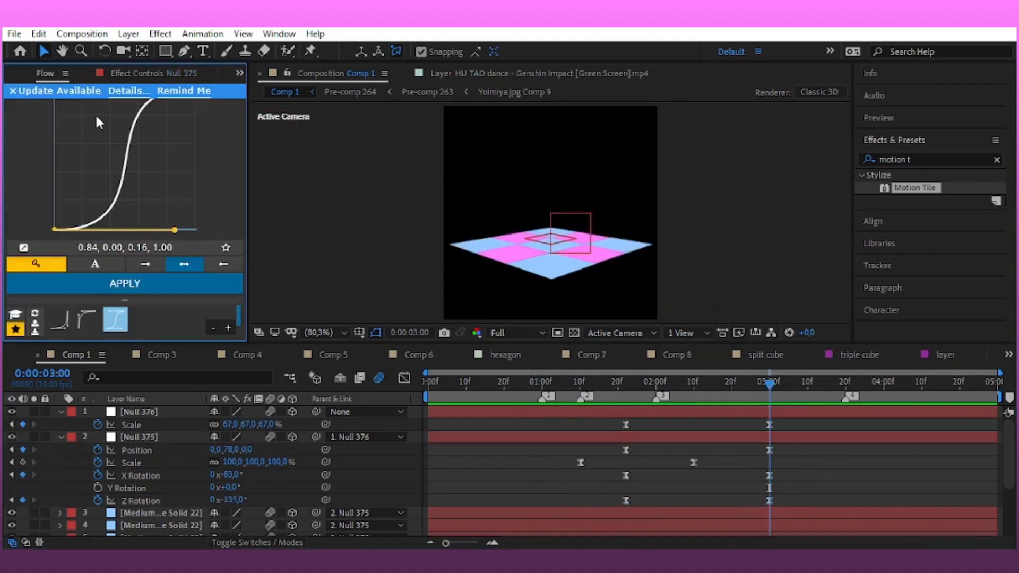
click(239, 73)
click(254, 90)
click(99, 172)
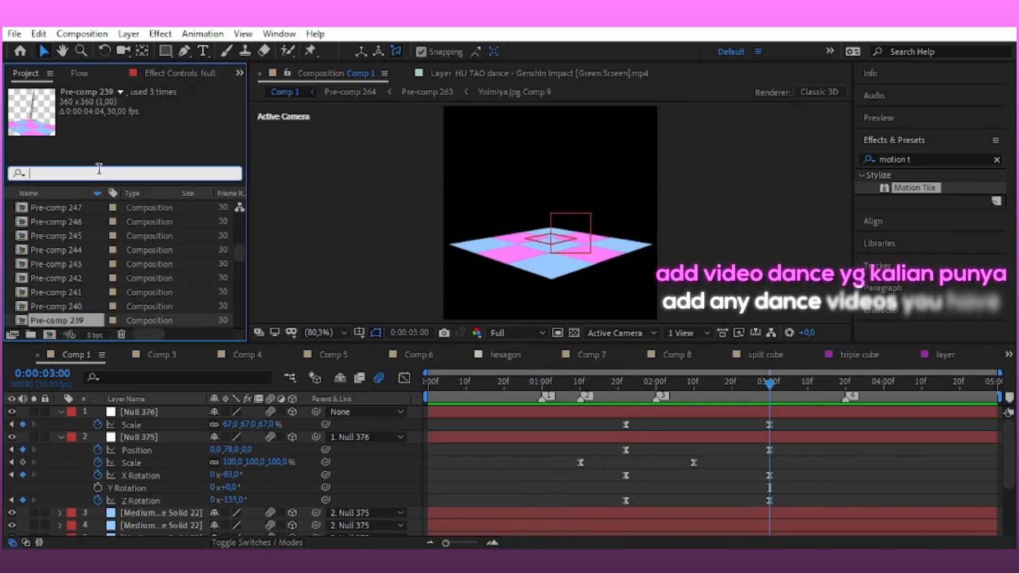
text(hu)
click(48, 236)
drag(49, 234, 546, 208)
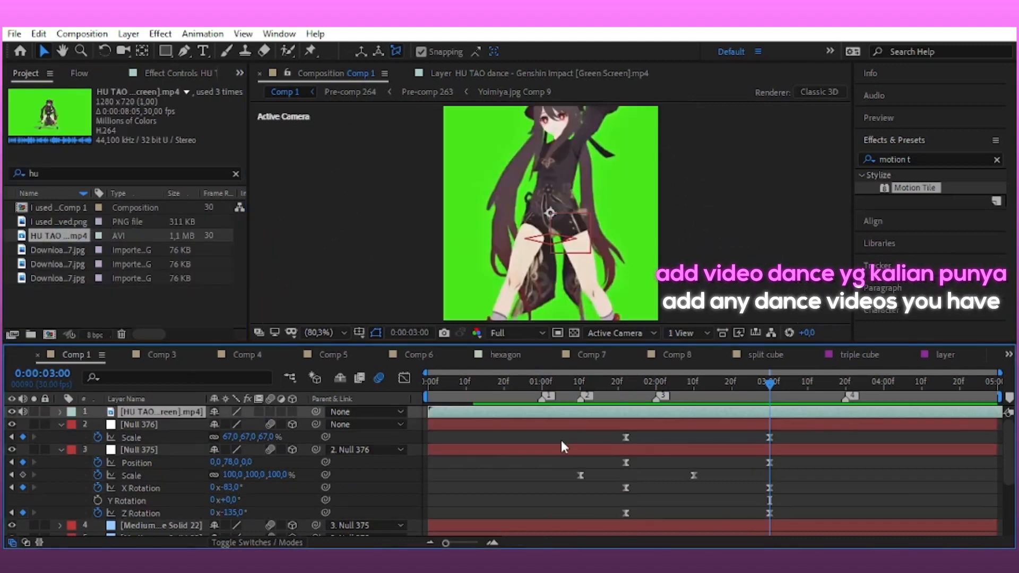
Scale the dance video to 59%, start its layer at the nulls' first keyframes, and position it at 173, 157
key(s)
drag(265, 426, 240, 439)
click(626, 394)
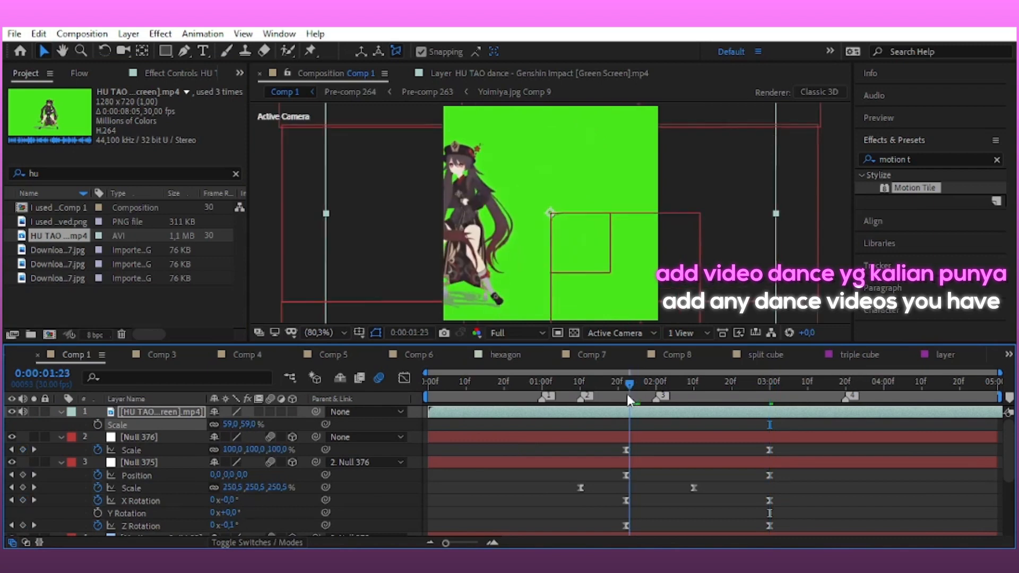
drag(513, 413, 696, 432)
drag(626, 386, 771, 418)
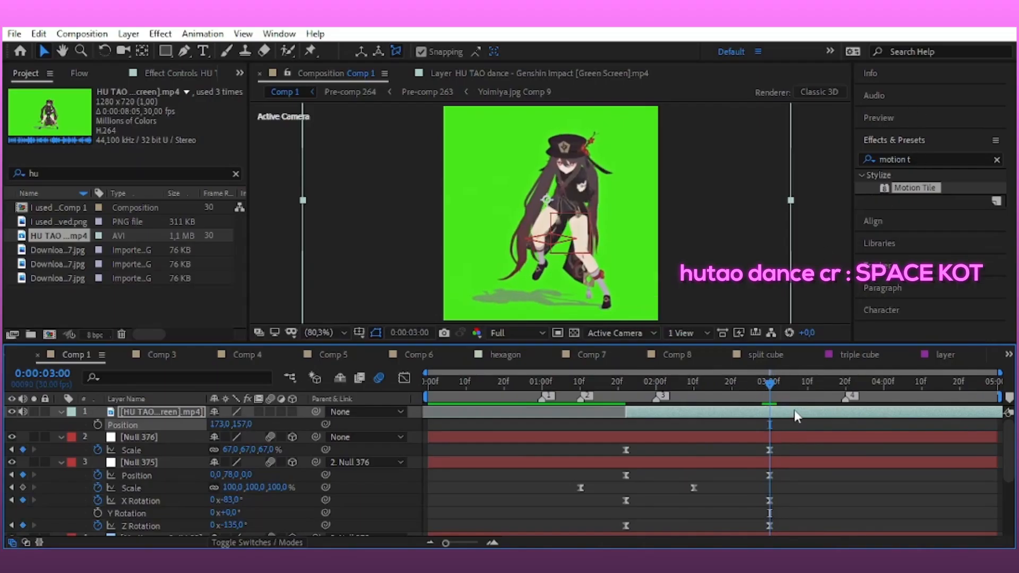
Pre-compose the HU TAO dance layer under the default composition name
right_click(796, 415)
click(849, 484)
key(Return)
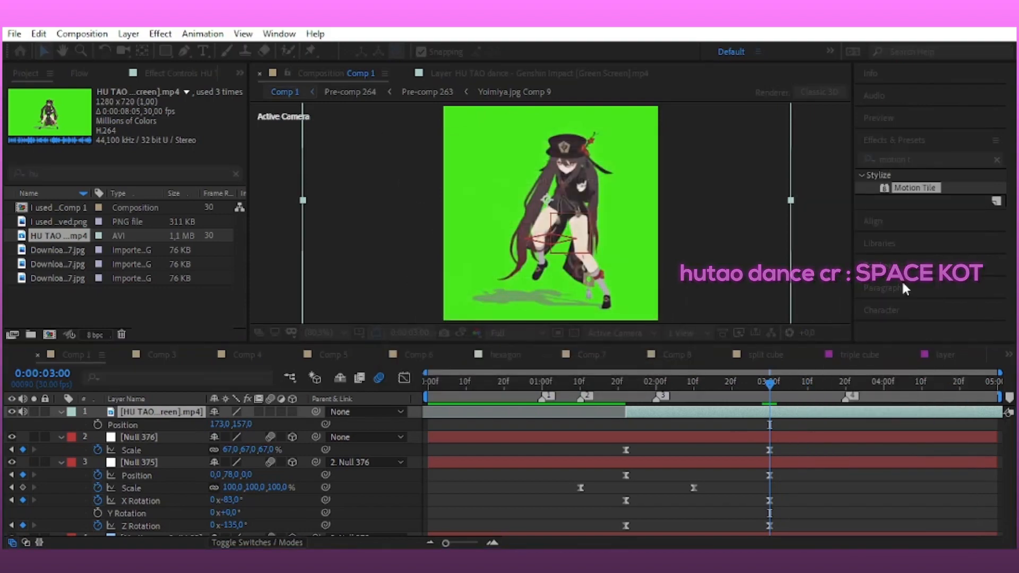
Apply Linear Color Key to the dance pre-comp, sample the green background as key color, and set Matching Tolerance to 24%
click(865, 160)
text(li)
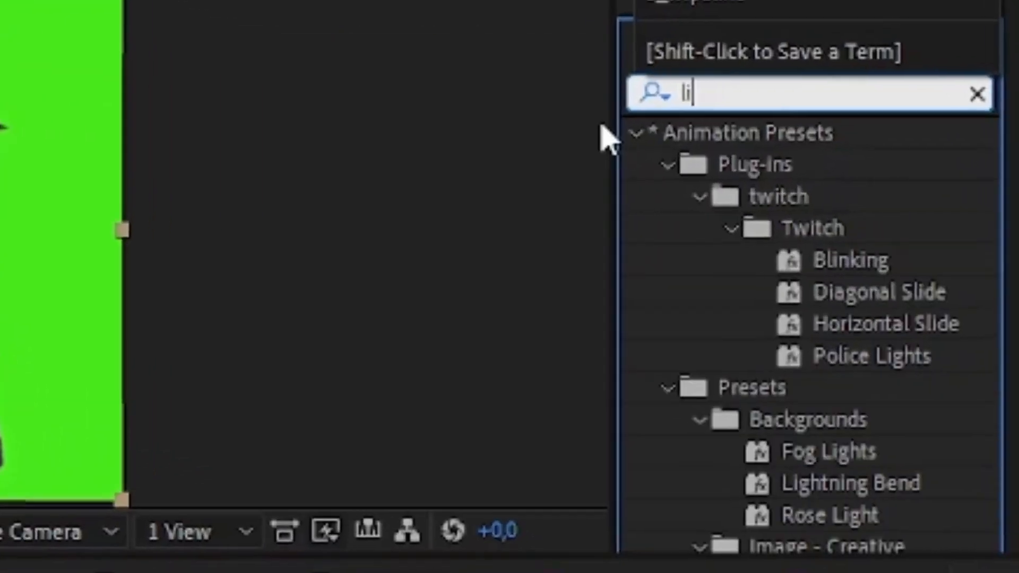
text(near c)
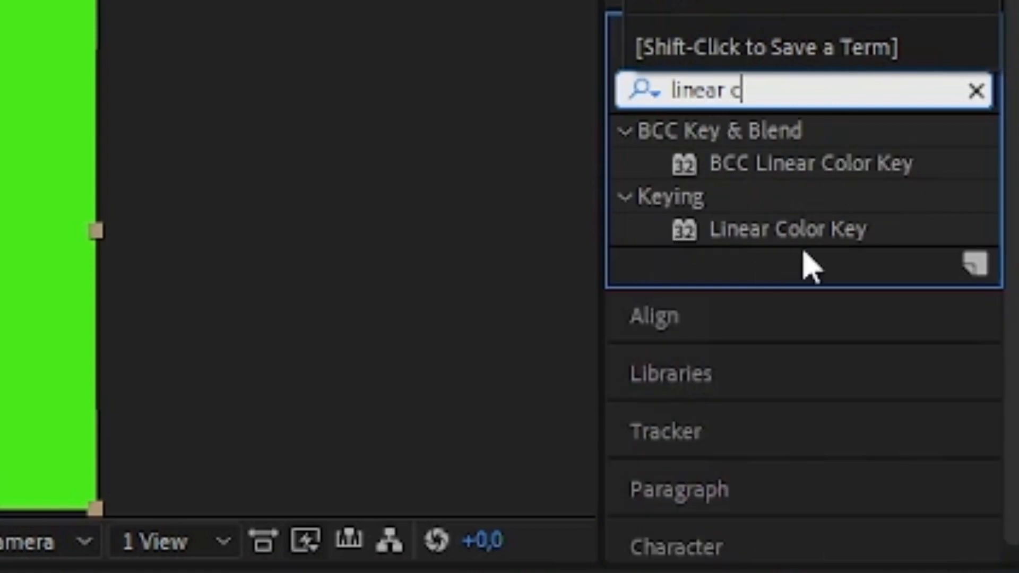
double_click(789, 229)
click(163, 222)
click(450, 191)
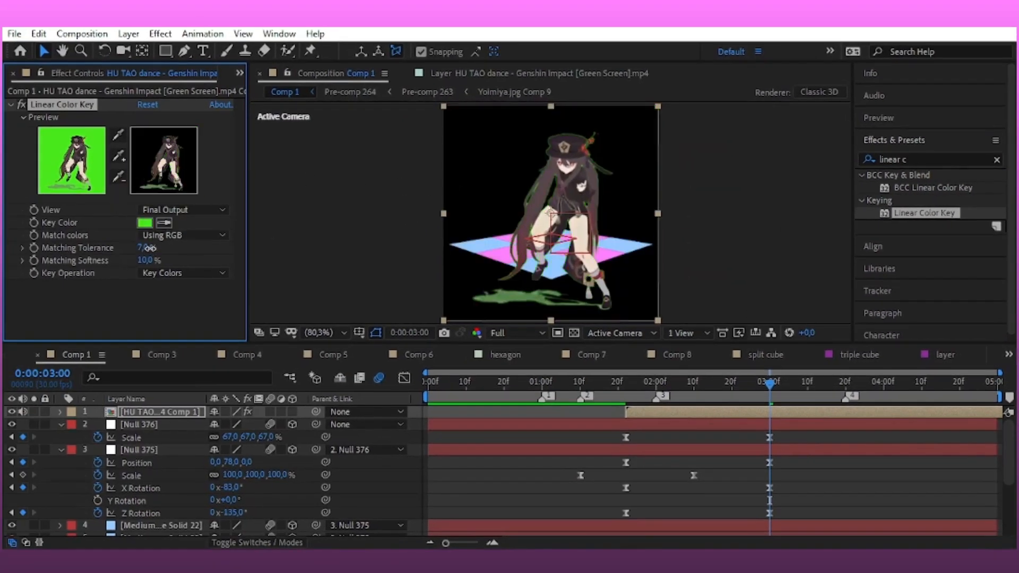
drag(150, 248, 159, 247)
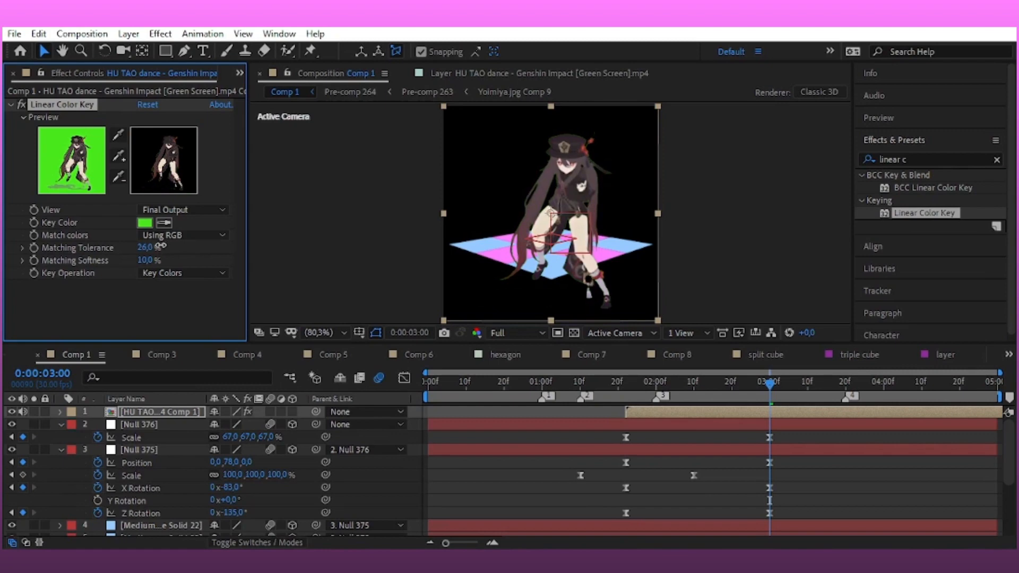
Make the dance pre-comp a 3D layer with motion blur, scale it down, and position it at 180, 123, 0 above the checkerboard
click(270, 411)
click(292, 411)
key(s)
drag(283, 425, 254, 426)
key(p)
click(165, 401)
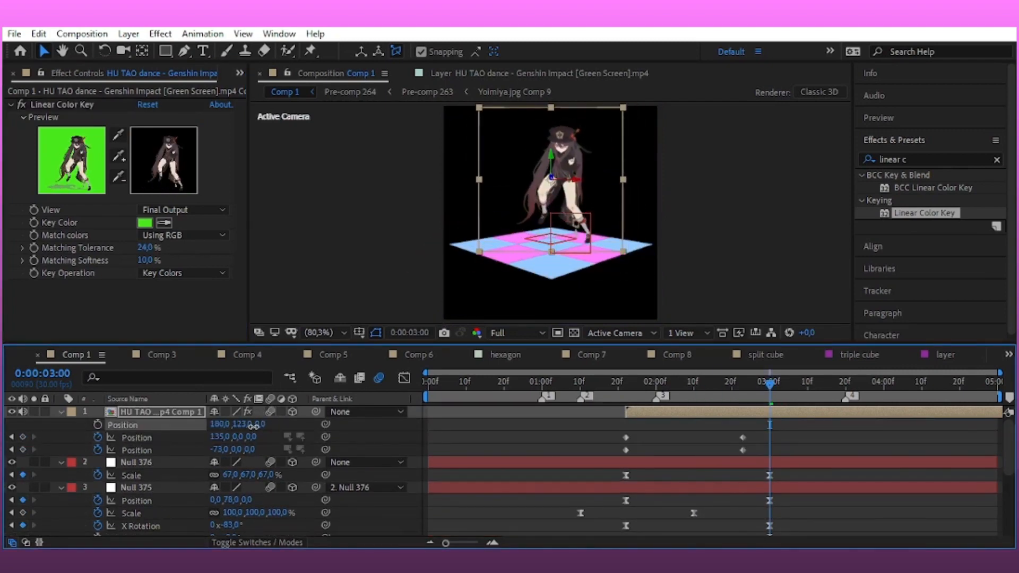
Parent the dance pre-comp to Null 375 and reveal Null 376's rotation properties at 0:00:03:00
drag(315, 412, 163, 488)
drag(738, 393, 770, 434)
click(772, 463)
key(r)
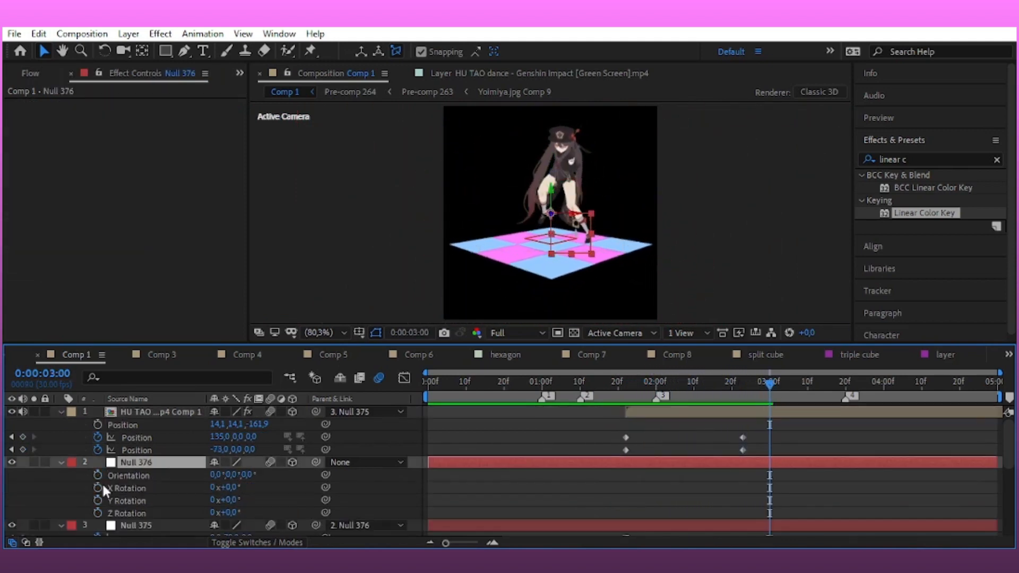
scroll(101, 483, down, 1)
Add a new null object above Null 376, make it a 3D layer, and parent Null 376 to it
click(129, 34)
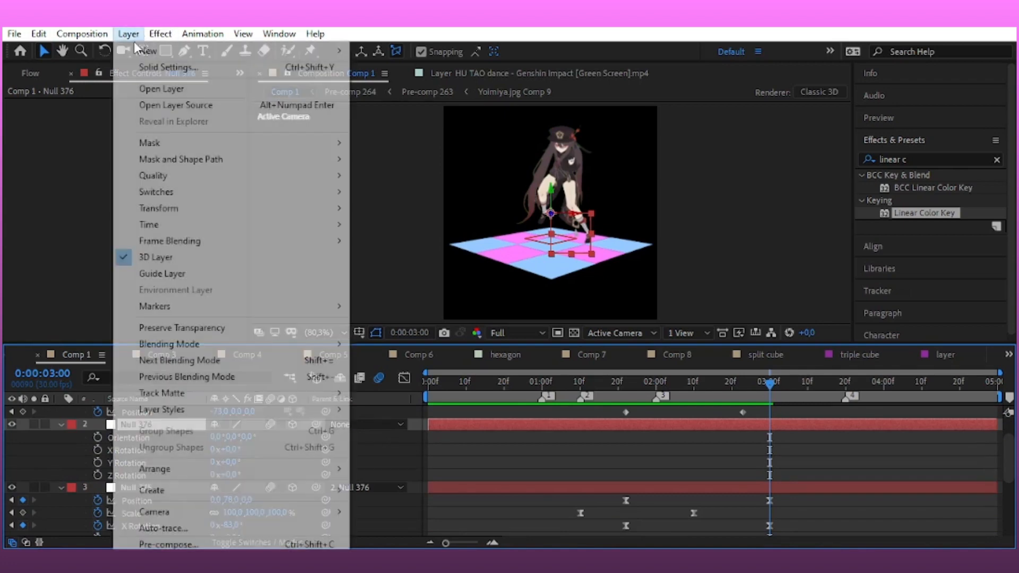
mouse_move(248, 53)
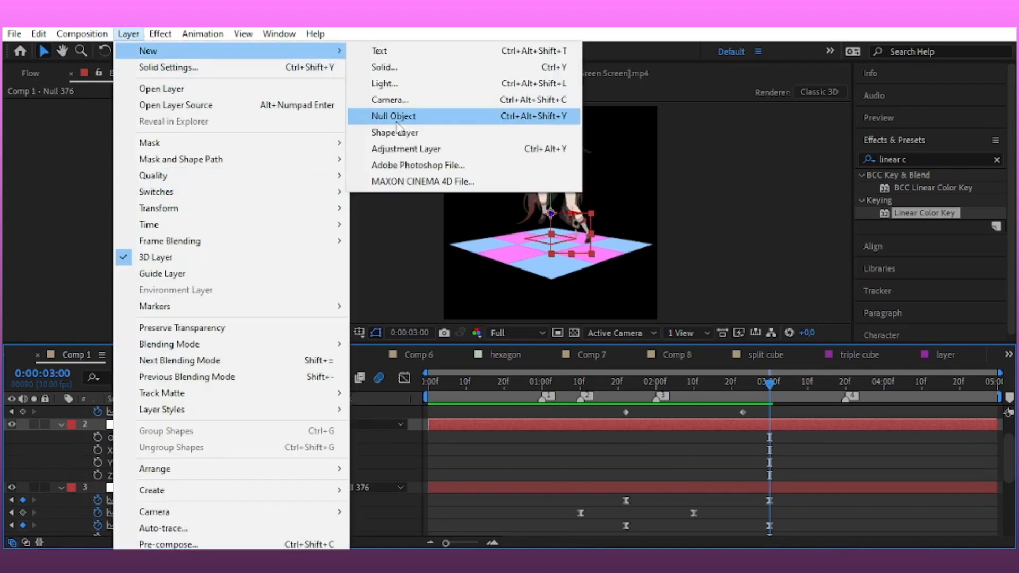
click(403, 116)
click(292, 424)
drag(315, 437, 307, 425)
Try a 51° Y Rotation on Null 377
click(189, 426)
key(r)
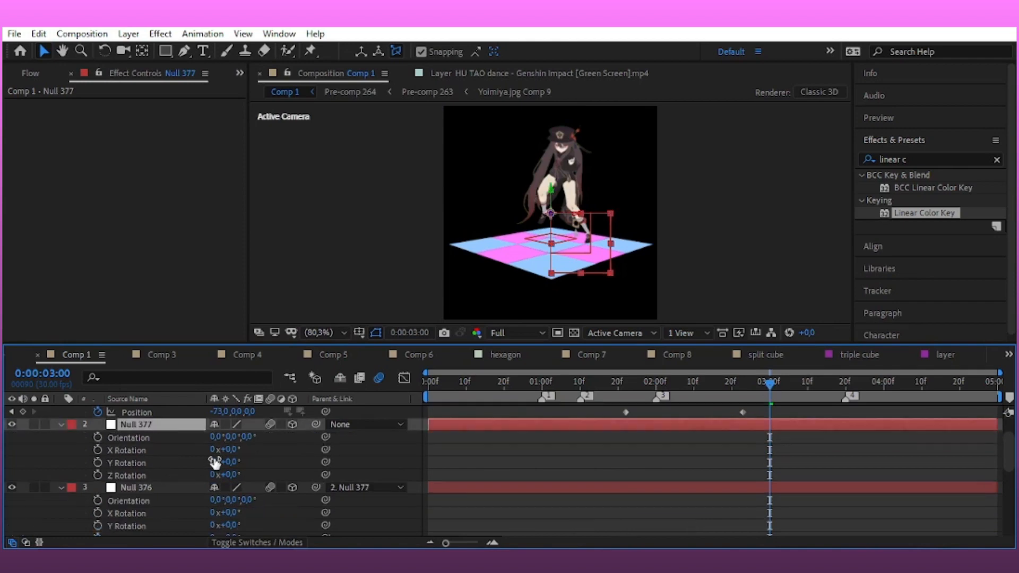
drag(231, 461, 209, 472)
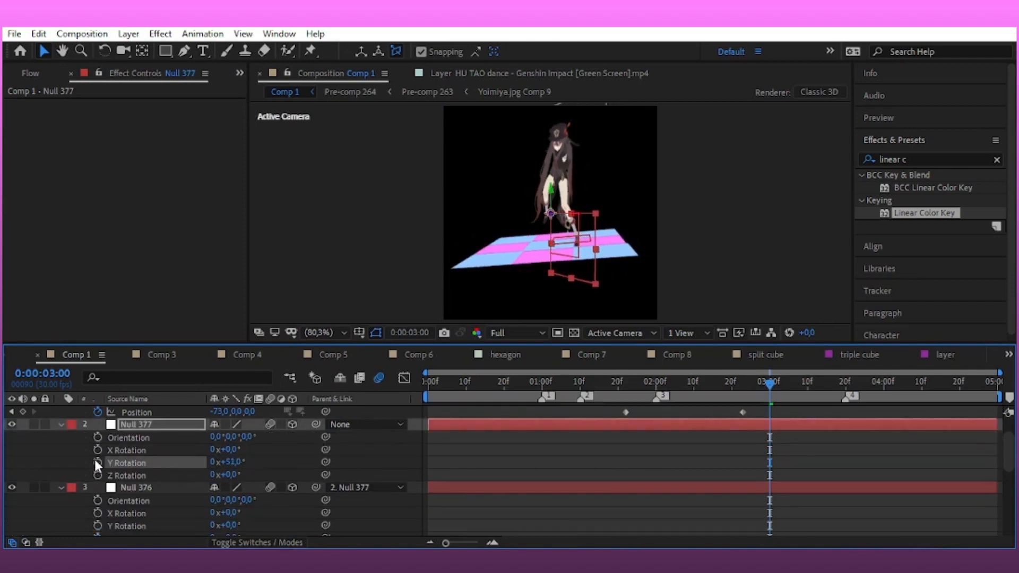
Enable Position, Scale and Y Rotation keyframes on Null 377 and move them to 0:00:02:09
key(s)
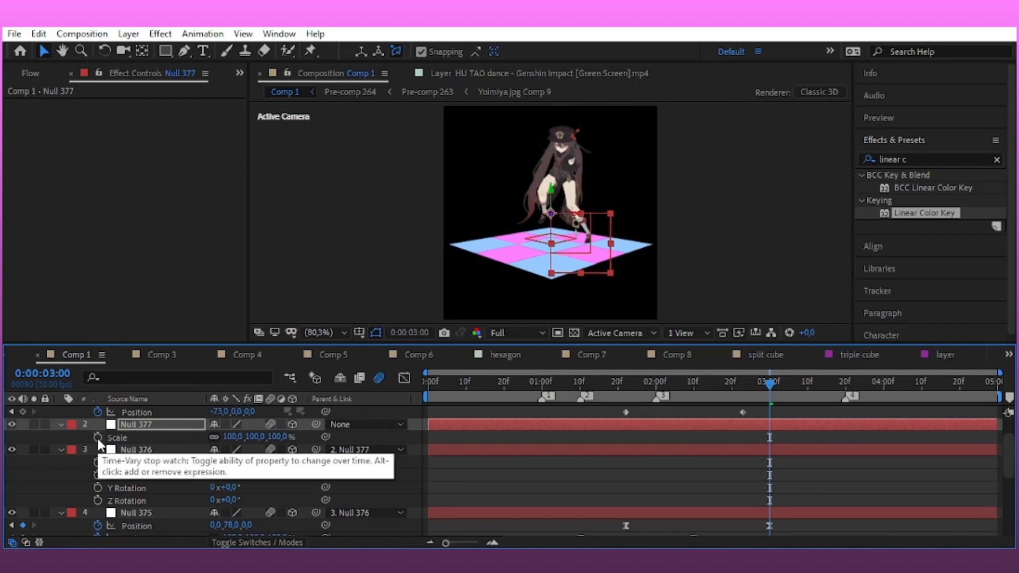
click(97, 438)
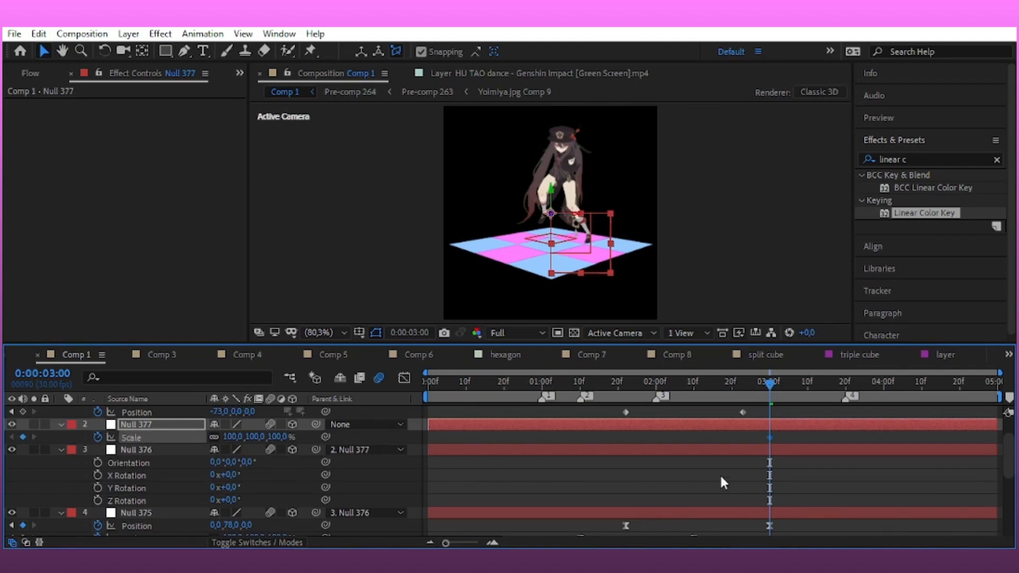
key(p)
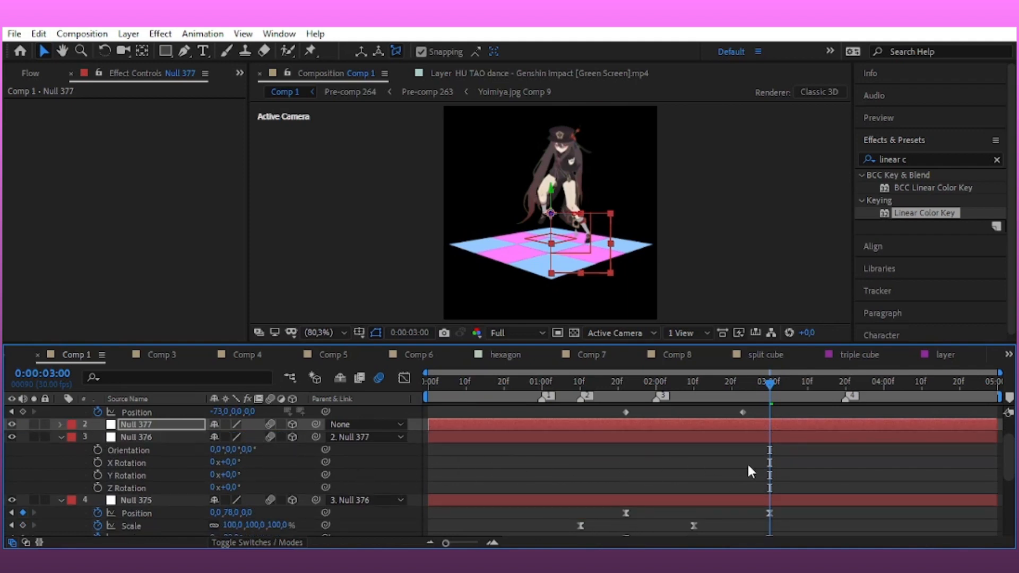
key(u)
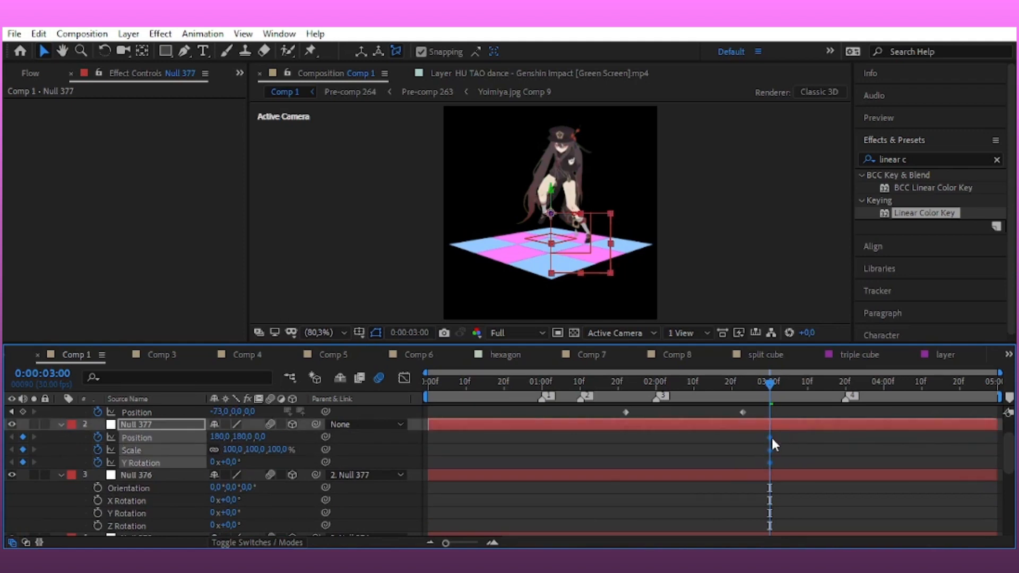
scroll(693, 446, down, 1)
scroll(693, 446, up, 1)
scroll(625, 463, down, 1)
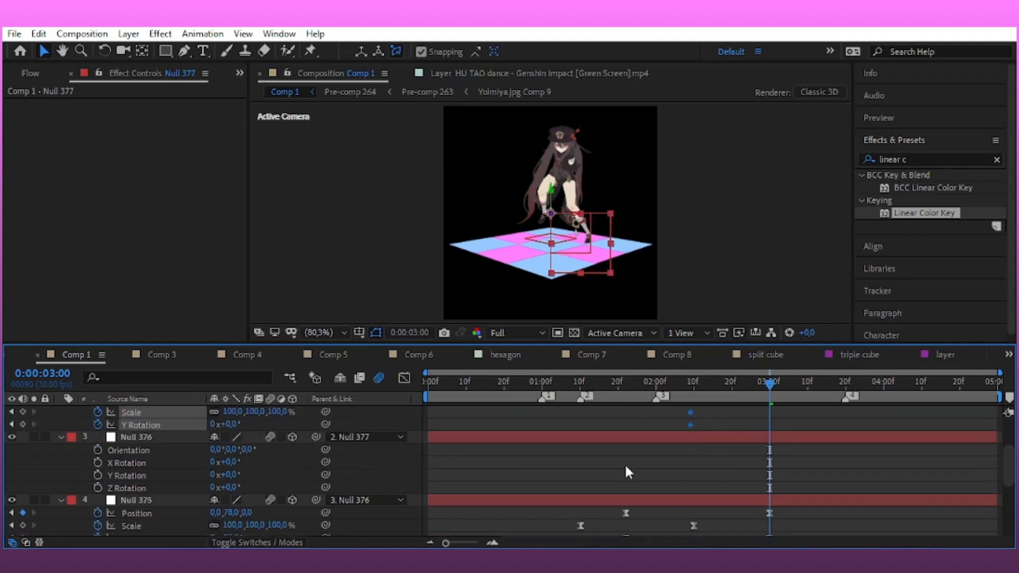
click(63, 438)
scroll(773, 431, up, 1)
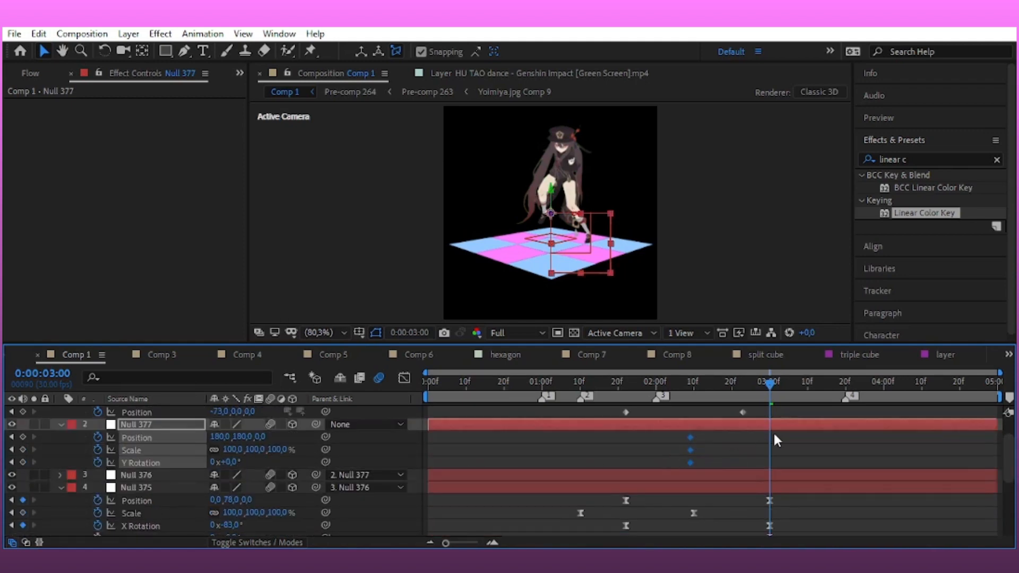
At 0:00:03:12, set Null 377's Y Rotation to 175° and its position to 180, 223, 0
drag(771, 431, 815, 422)
click(769, 448)
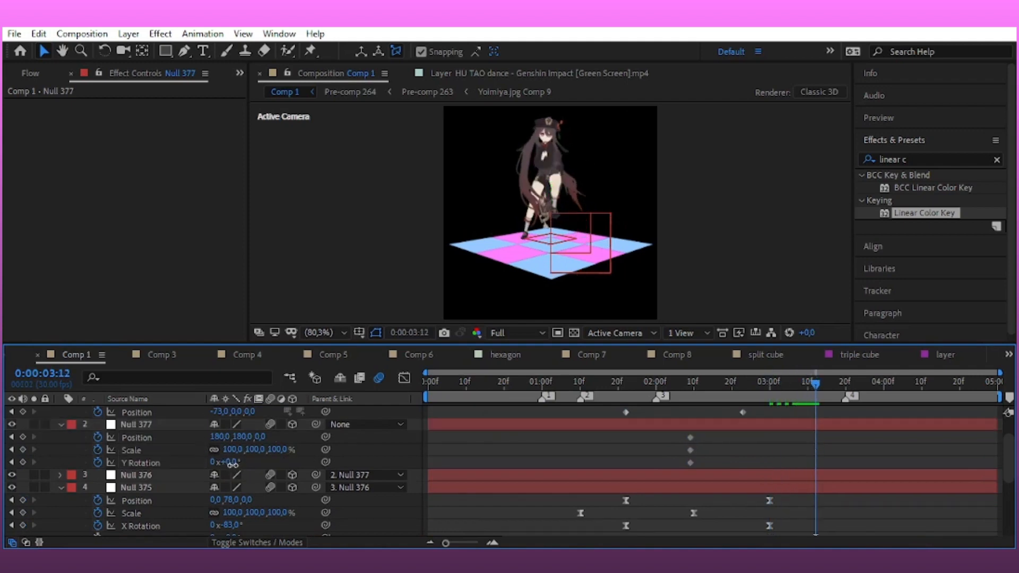
drag(231, 463, 370, 467)
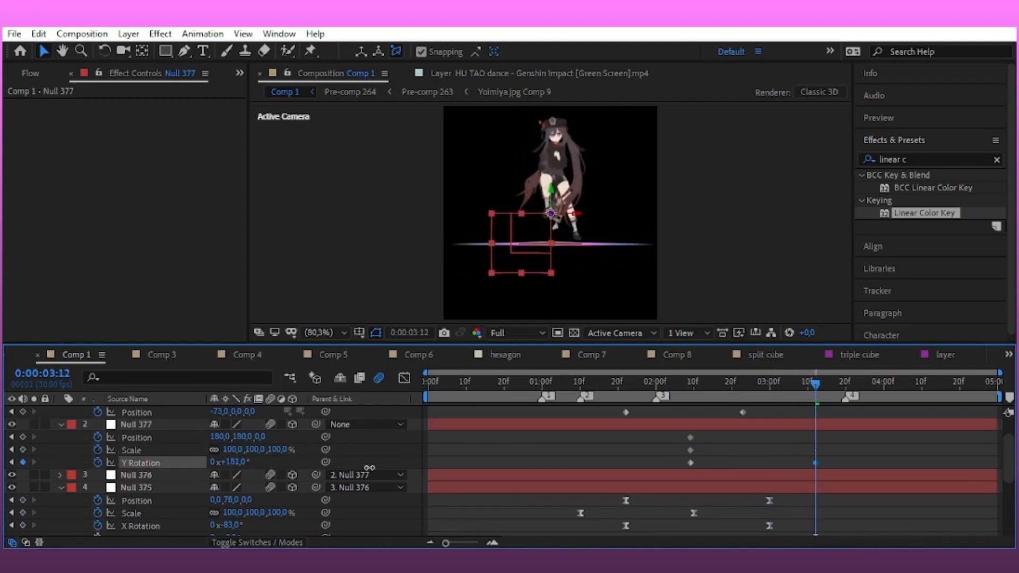
drag(242, 436, 271, 438)
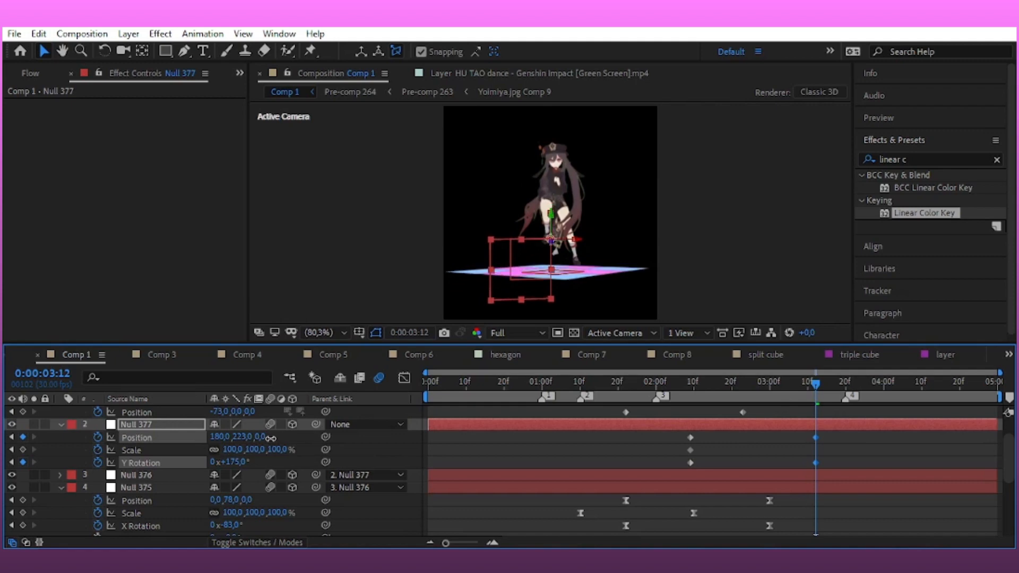
Keyframe Null 377's X Rotation at 0:00:02:09, and at 0:00:03:12 set it to 11° with the position at 180, 207, 0
drag(791, 390, 692, 393)
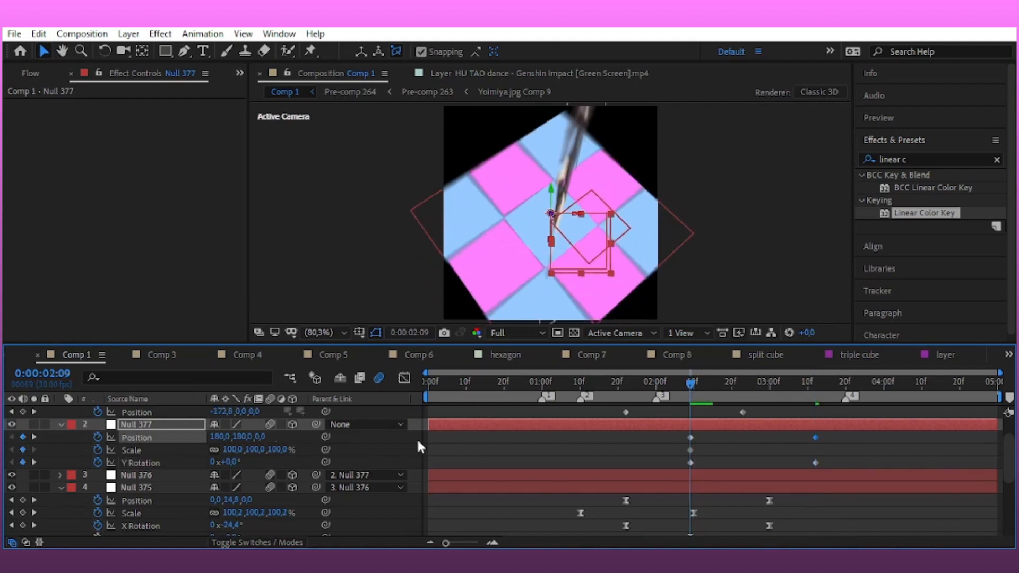
key(r)
click(98, 450)
key(u)
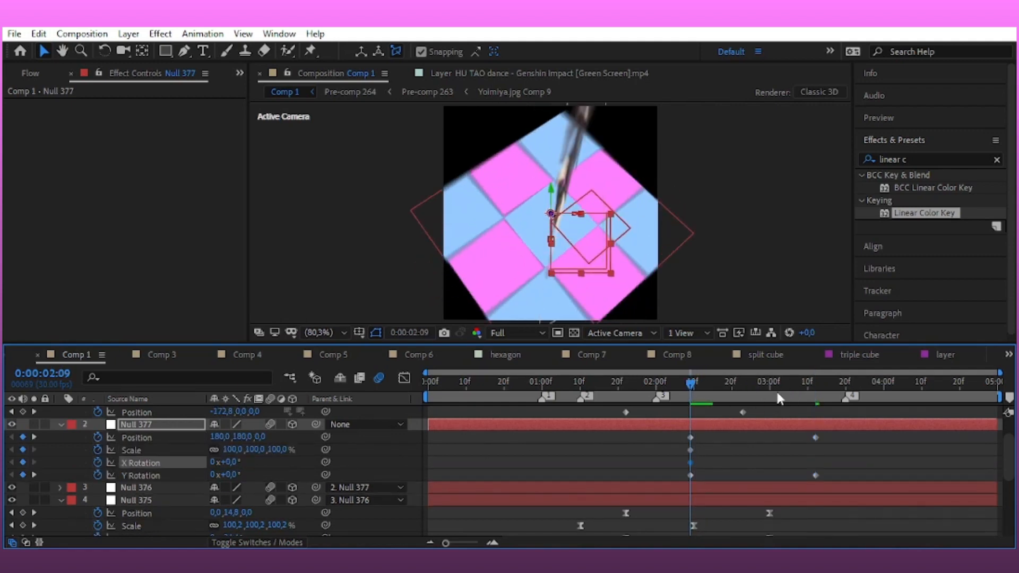
drag(775, 389, 813, 393)
click(820, 435)
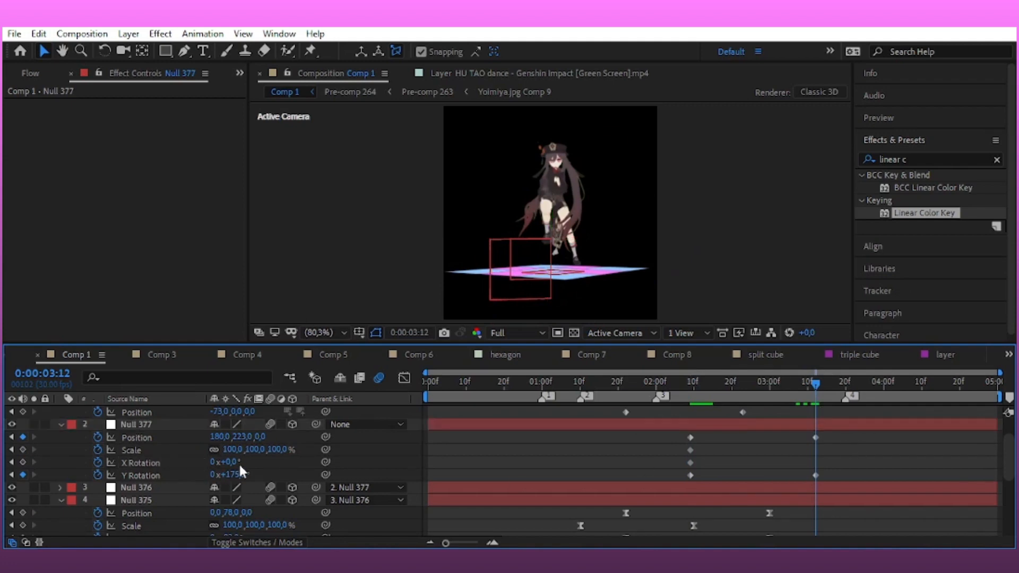
drag(236, 462, 230, 436)
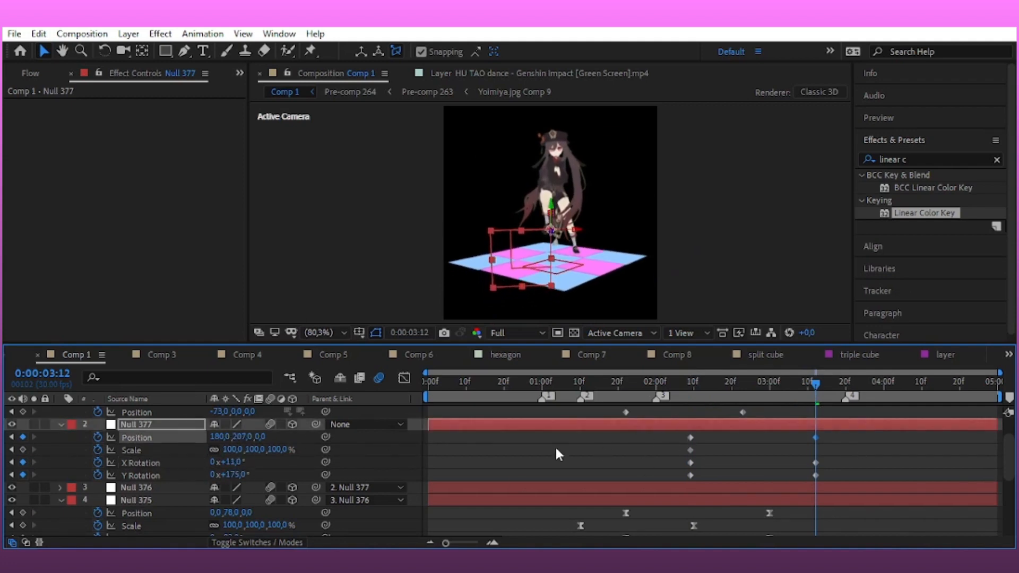
At 0:00:03:12, set Null 377's scale to 136% and its position to 180, 271, 0
drag(277, 451, 269, 450)
drag(845, 432, 698, 465)
drag(273, 450, 300, 451)
mouse_move(241, 436)
mouse_down()
mouse_move(270, 438)
mouse_move(284, 454)
mouse_move(253, 438)
mouse_up()
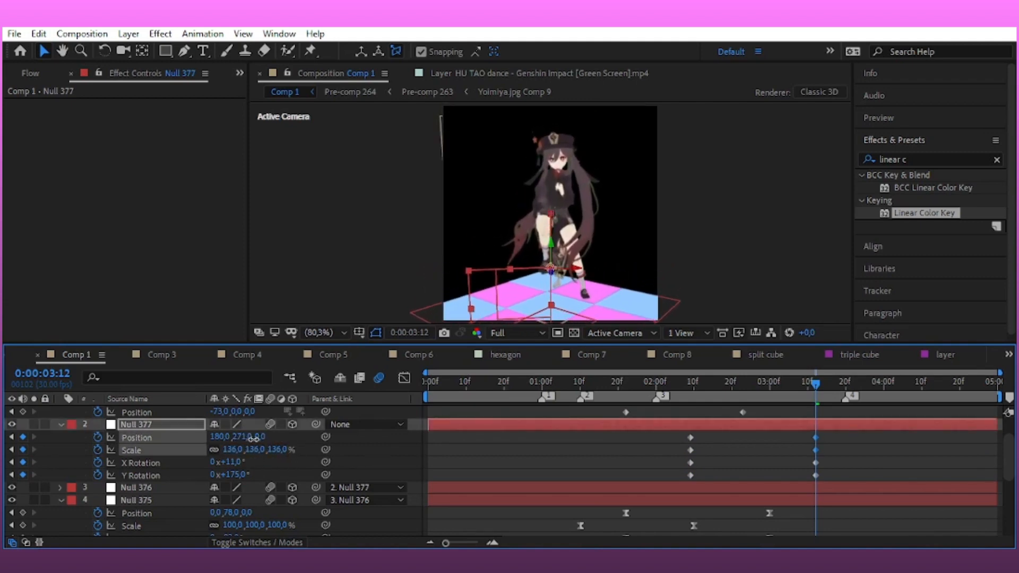
Apply Easy Ease to all Null 377 keyframes and shape their speed curves into a steep peak mid-move
drag(833, 436, 667, 476)
key(F9)
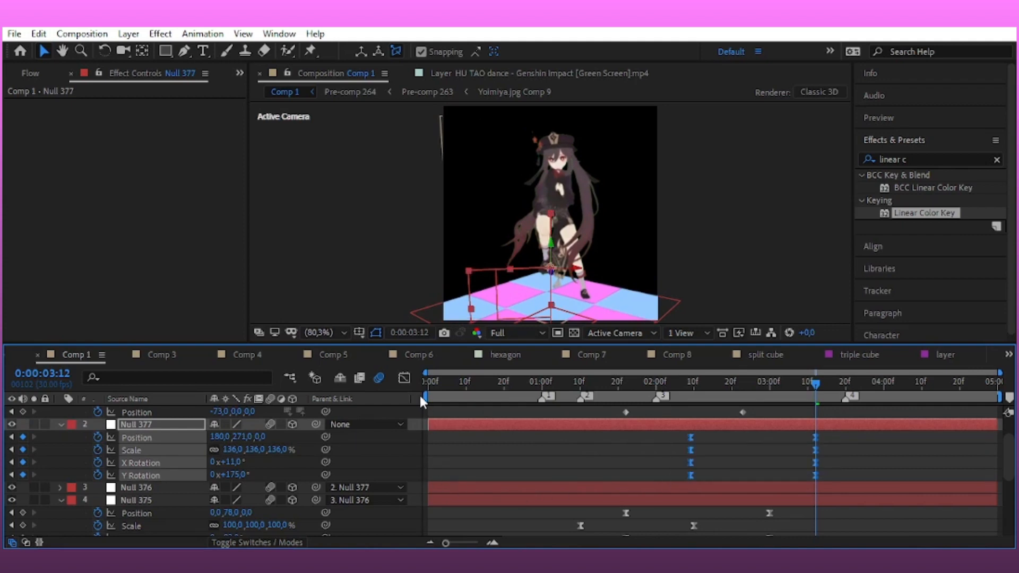
click(404, 377)
drag(866, 446, 626, 537)
drag(711, 506, 742, 505)
Preview the floor's spin from about 0:00:01:25 and delay all Null 377 keyframes by about 9 frames
drag(800, 394, 631, 452)
key(space)
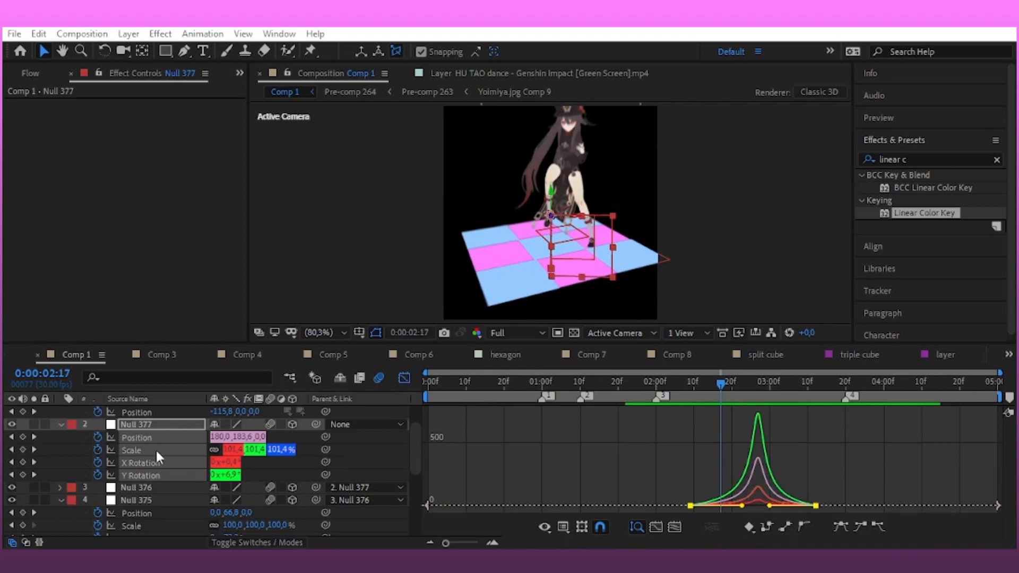
scroll(35, 438, up, 1)
click(22, 411)
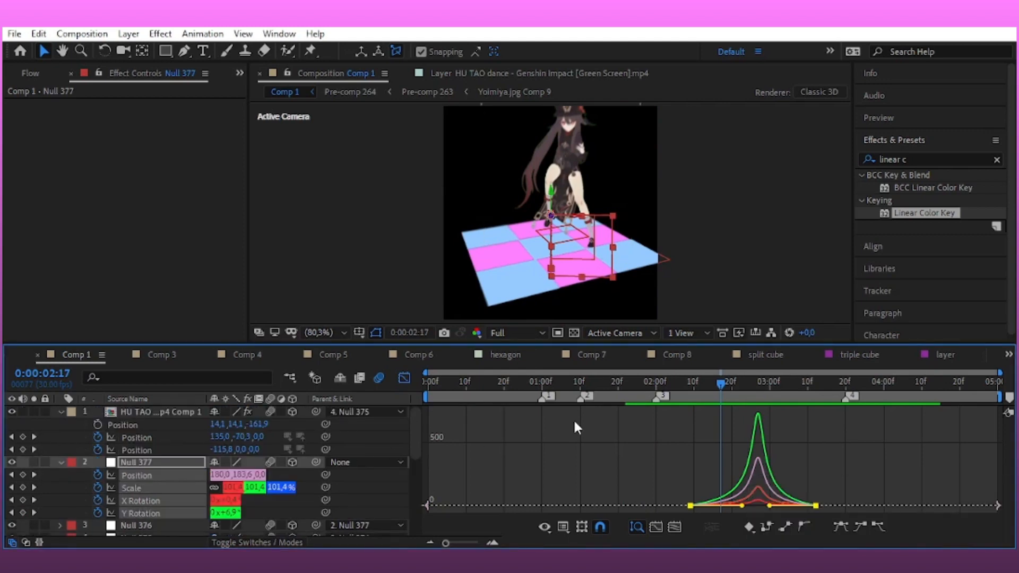
key(space)
click(637, 382)
key(space)
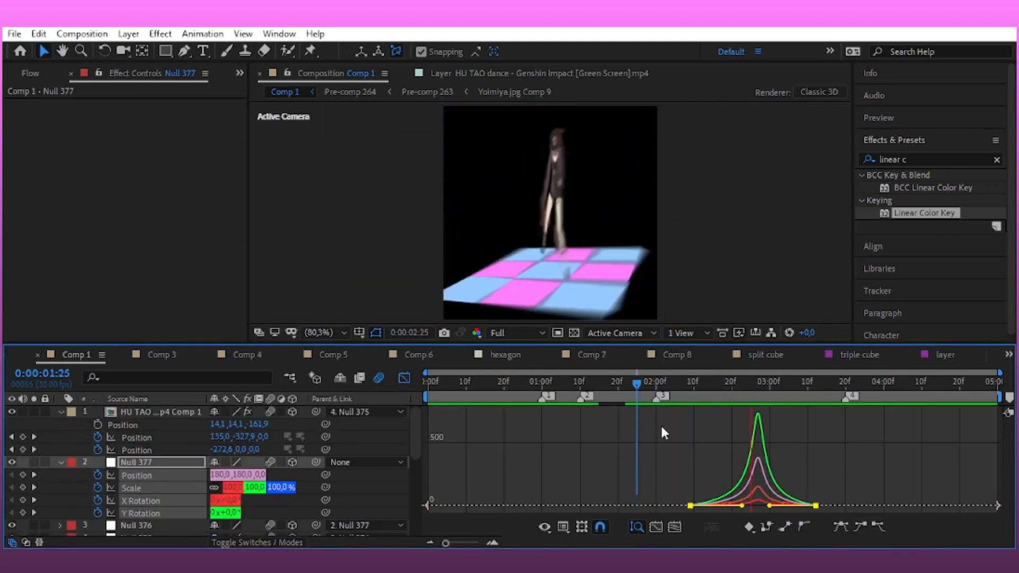
key(space)
click(403, 377)
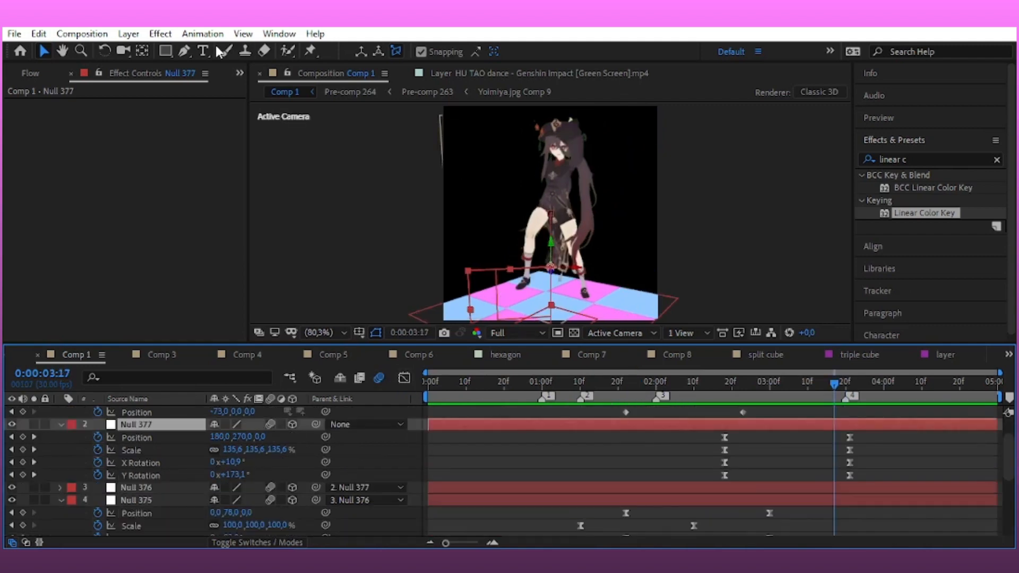
click(133, 35)
click(166, 67)
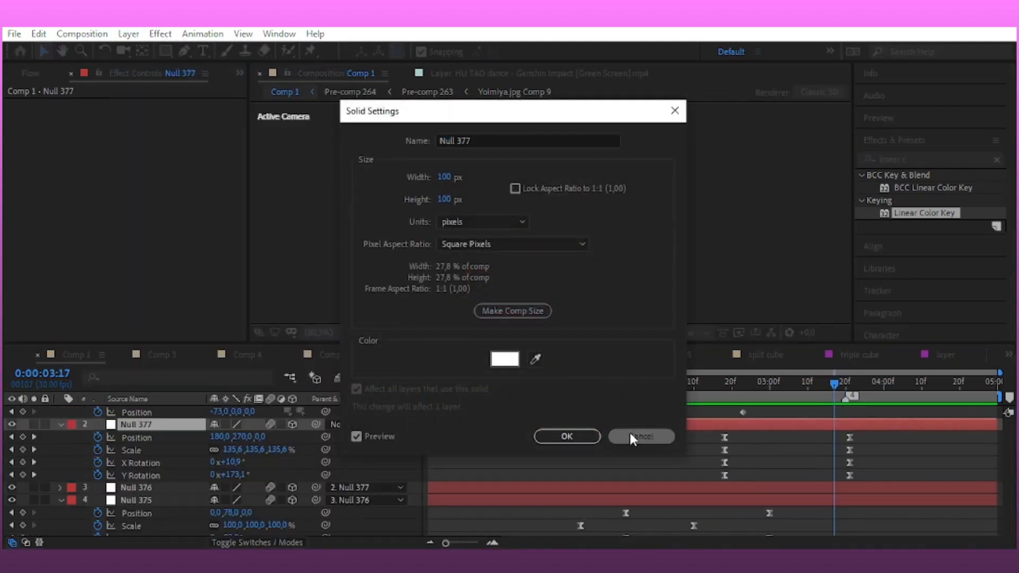
click(631, 433)
Add a new null object above Null 377, make it a 3D layer, and parent Null 377 to it
click(132, 35)
click(403, 113)
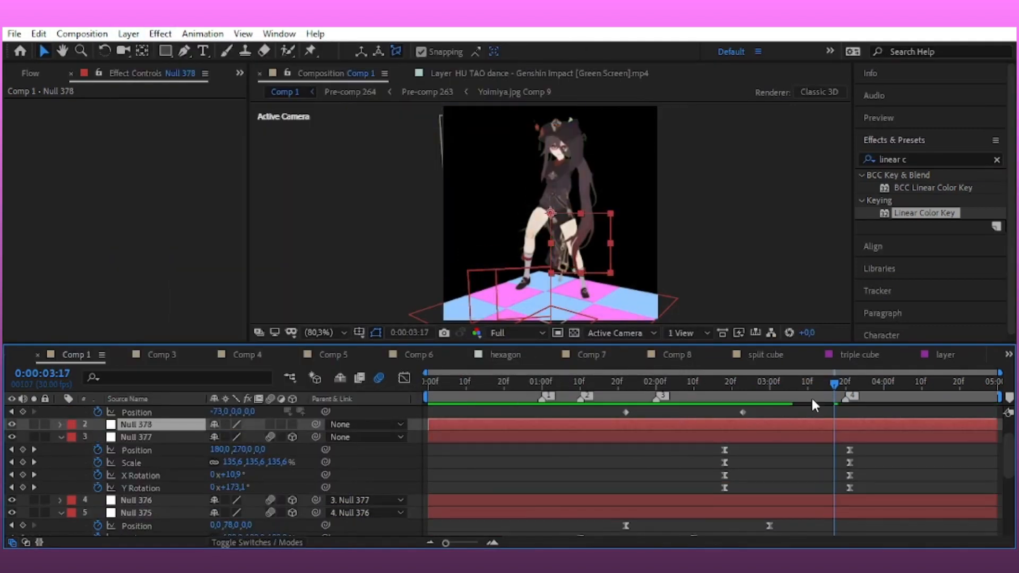
drag(834, 383, 859, 402)
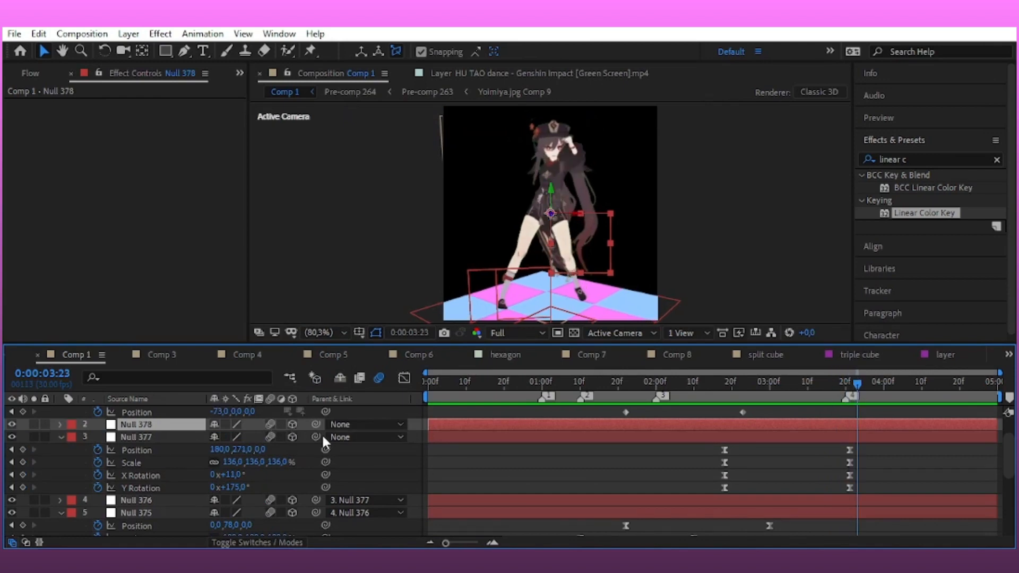
drag(318, 436, 307, 427)
Keyframe Null 378's Scale, X Rotation, Y Rotation and Position at 0:00:03:05, and show only its keyframed properties
drag(857, 383, 788, 408)
key(alt+shift+s)
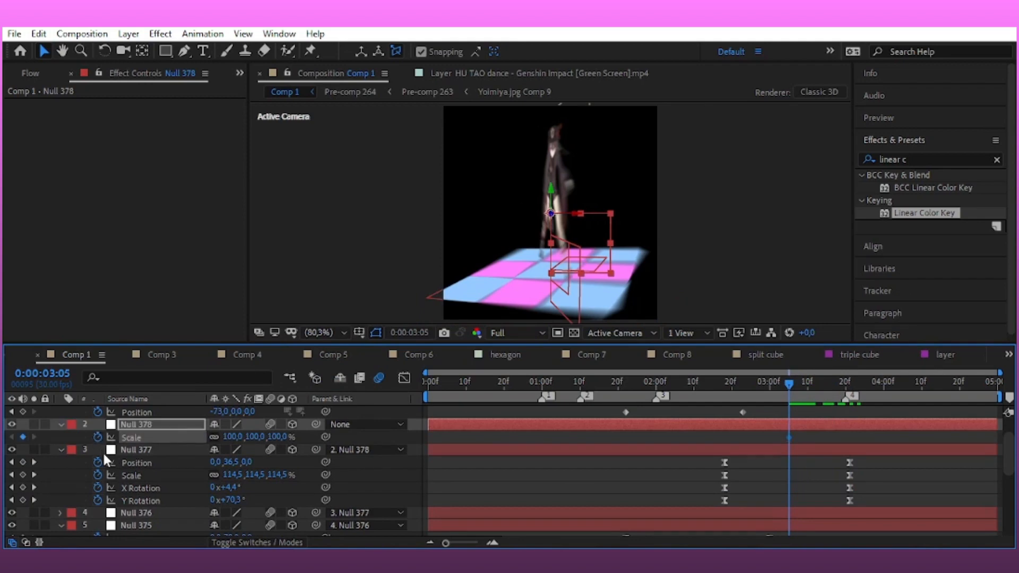
key(r)
click(100, 462)
click(98, 451)
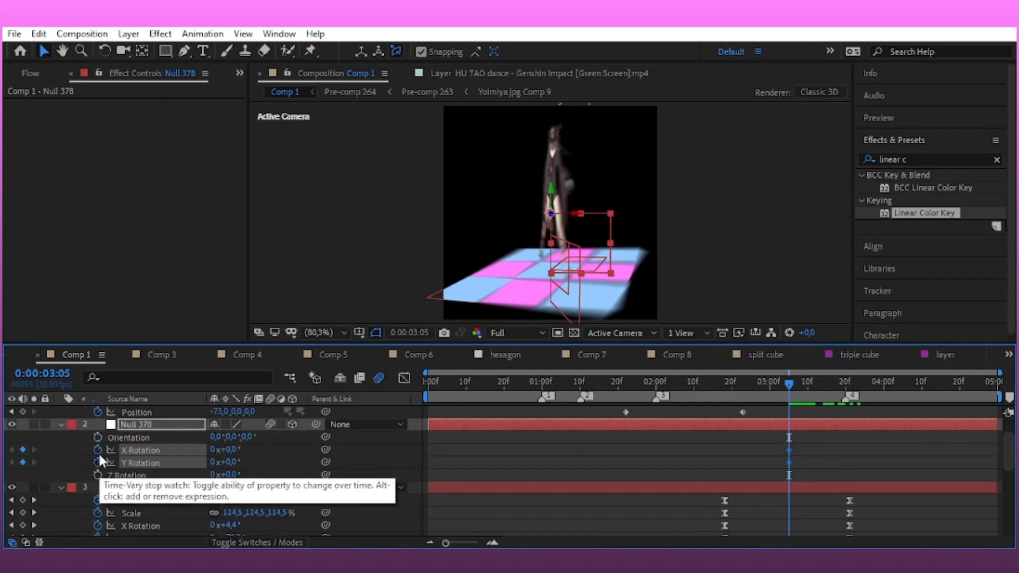
key(p)
click(97, 438)
key(u)
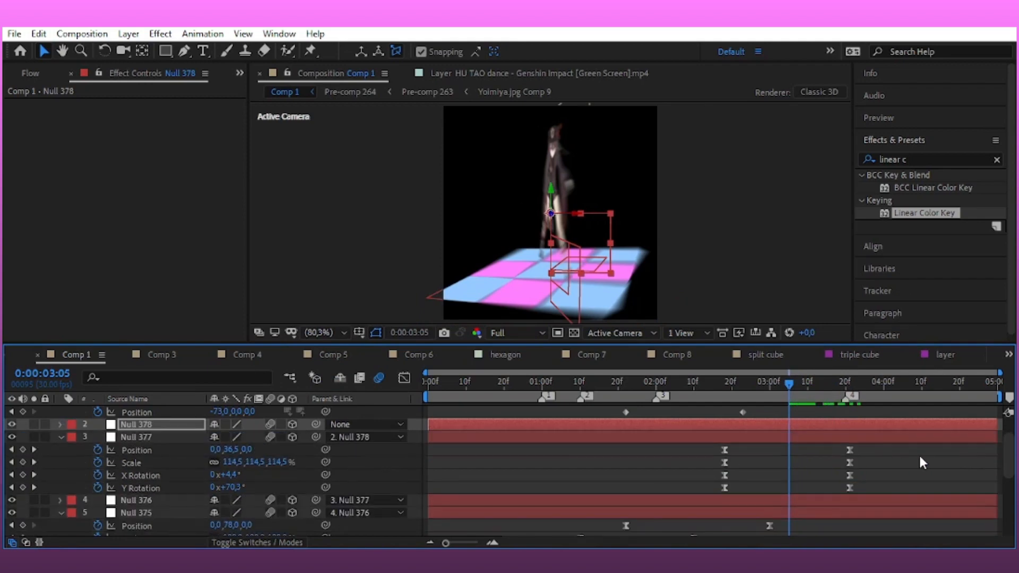
key(u)
At 0:00:04:09, set Null 378's Y Rotation to 182°, scale to 80%, position to 180, 144, 0 and X Rotation to 6°
click(919, 383)
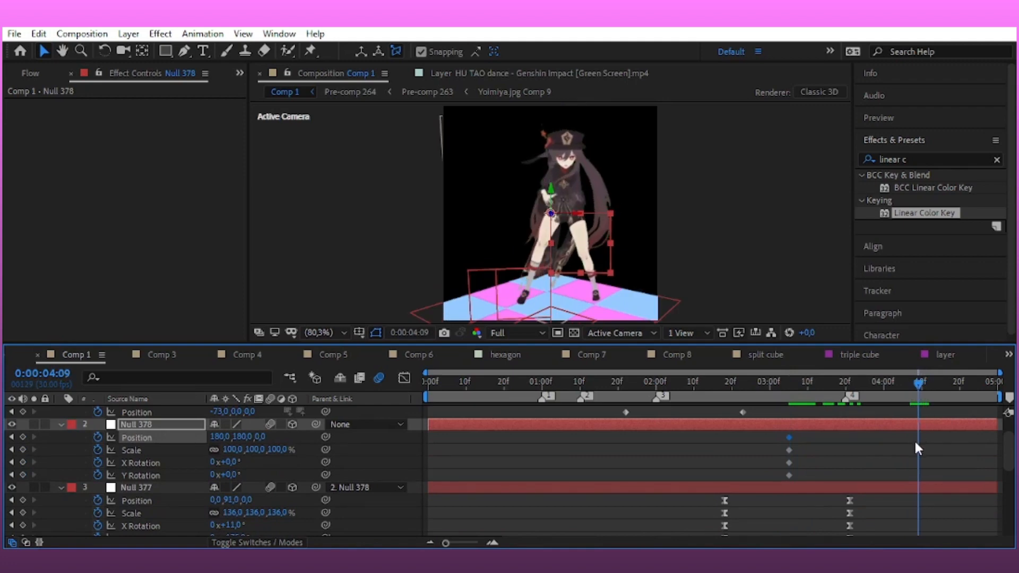
drag(228, 475, 359, 469)
drag(278, 450, 242, 440)
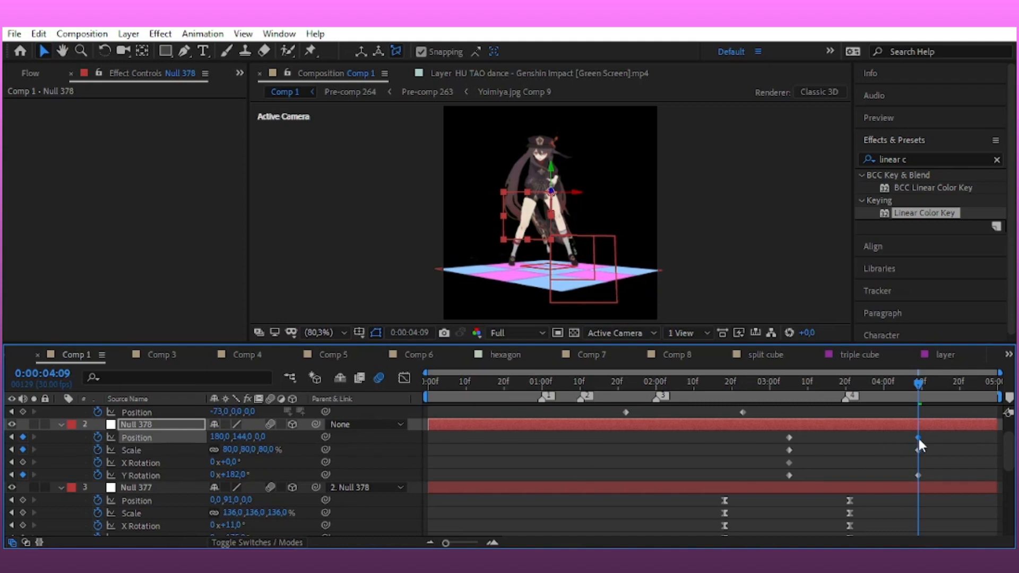
click(784, 463)
click(788, 463)
click(778, 464)
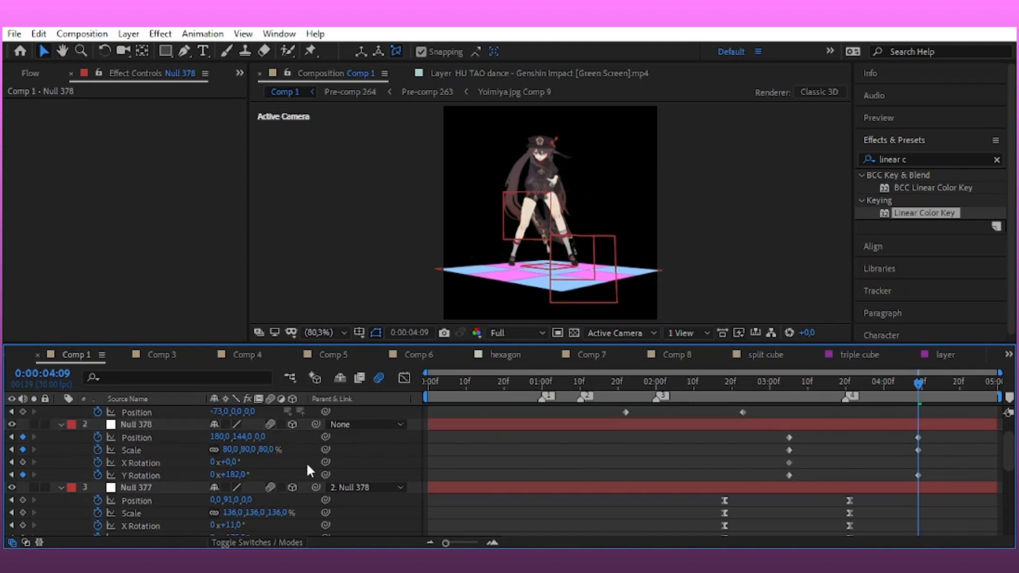
drag(229, 462, 234, 462)
Apply Easy Ease to all Null 378 keyframes, sharpen their speed curves mid-move, and delay the keyframes by about 2 frames
drag(946, 431, 776, 477)
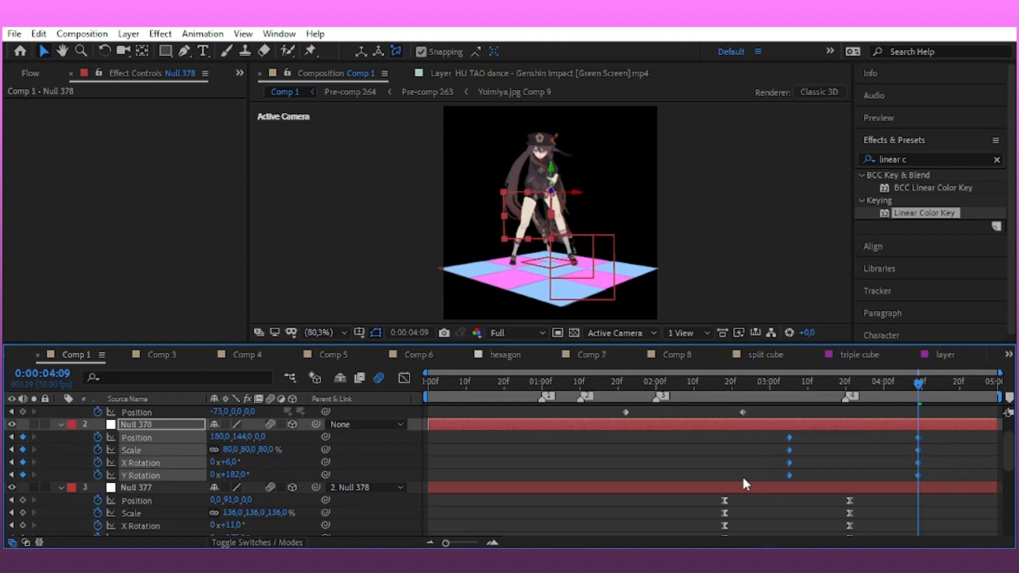
key(F9)
click(404, 378)
drag(932, 421, 778, 512)
drag(838, 497, 866, 497)
drag(912, 397, 926, 419)
click(404, 378)
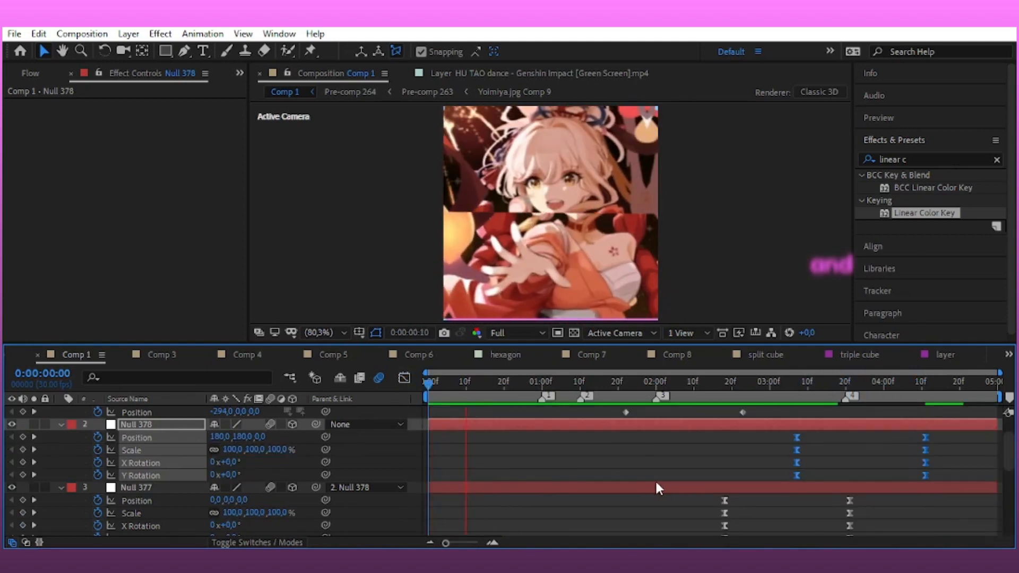